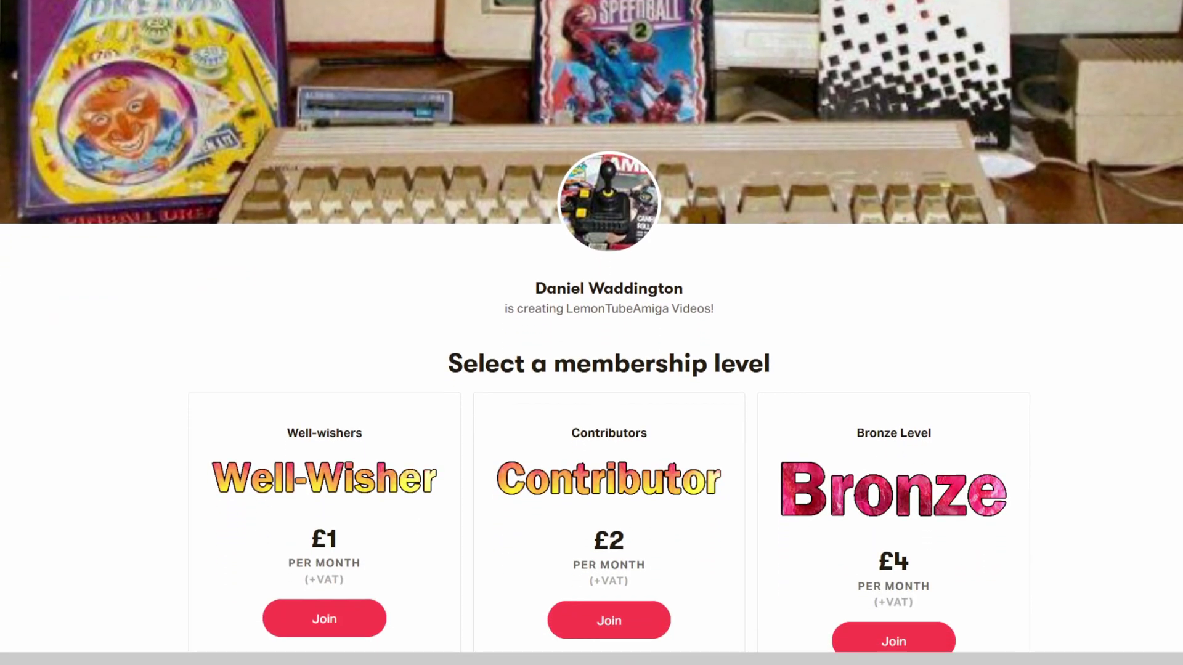
- Scroll through the Patreon membership tiers from £1 Well-Wishers down to the limited Diamond tier
scroll(591, 333, "down", 3)
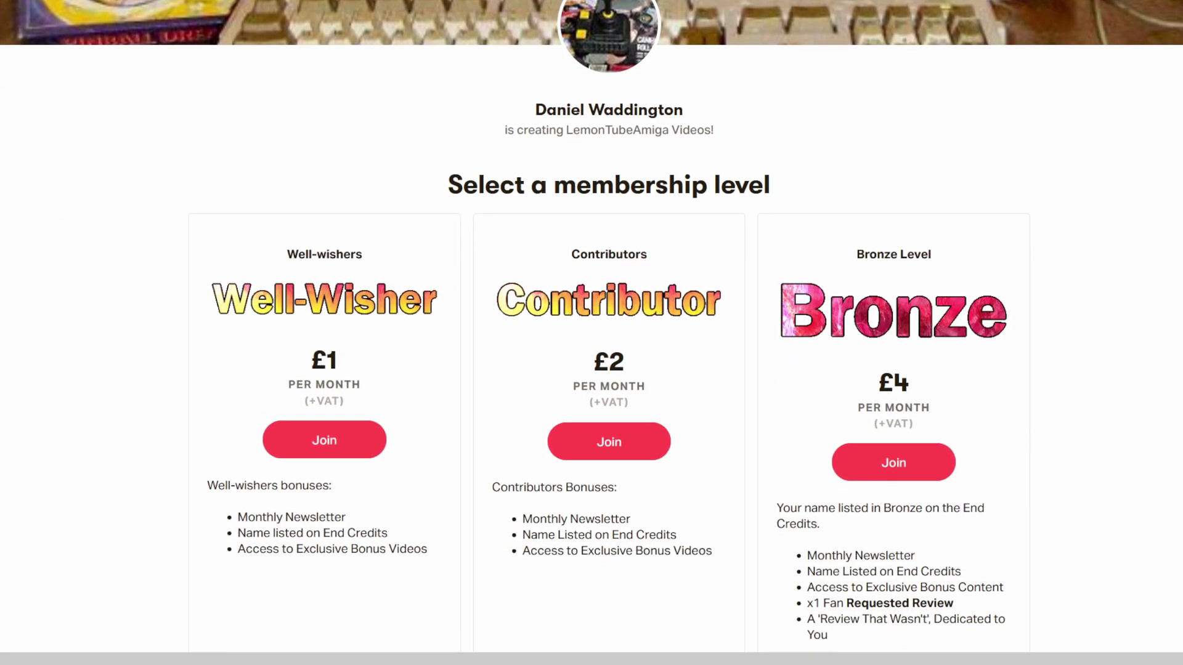
scroll(591, 333, "down", 3)
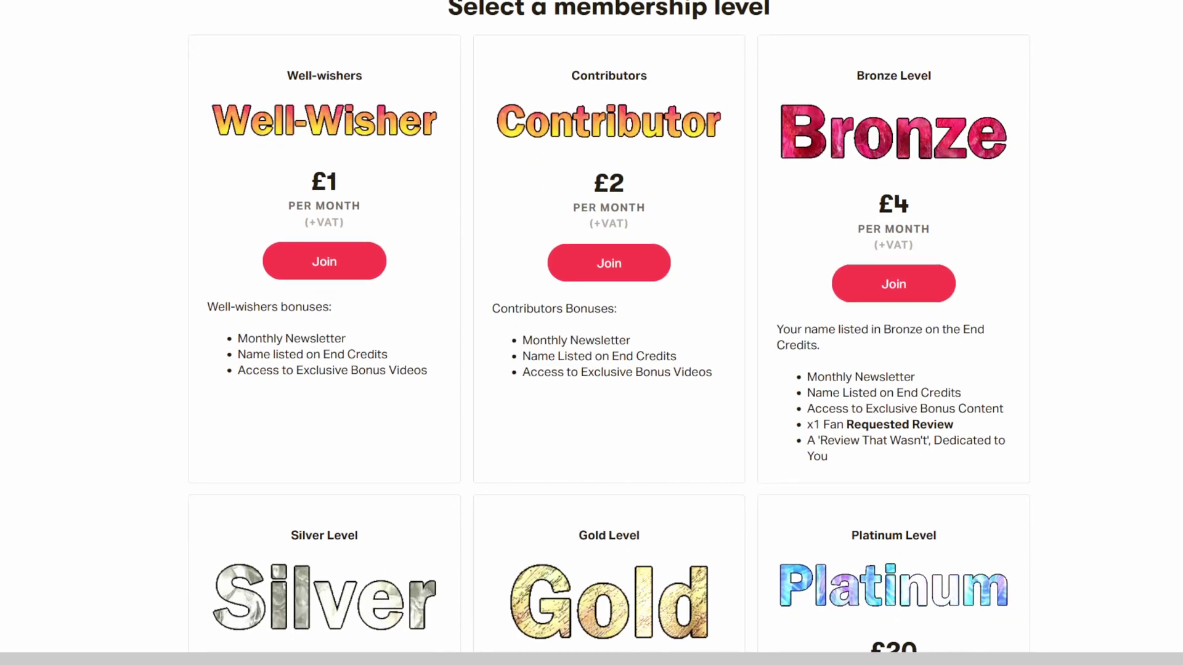
scroll(592, 333, "down", 3)
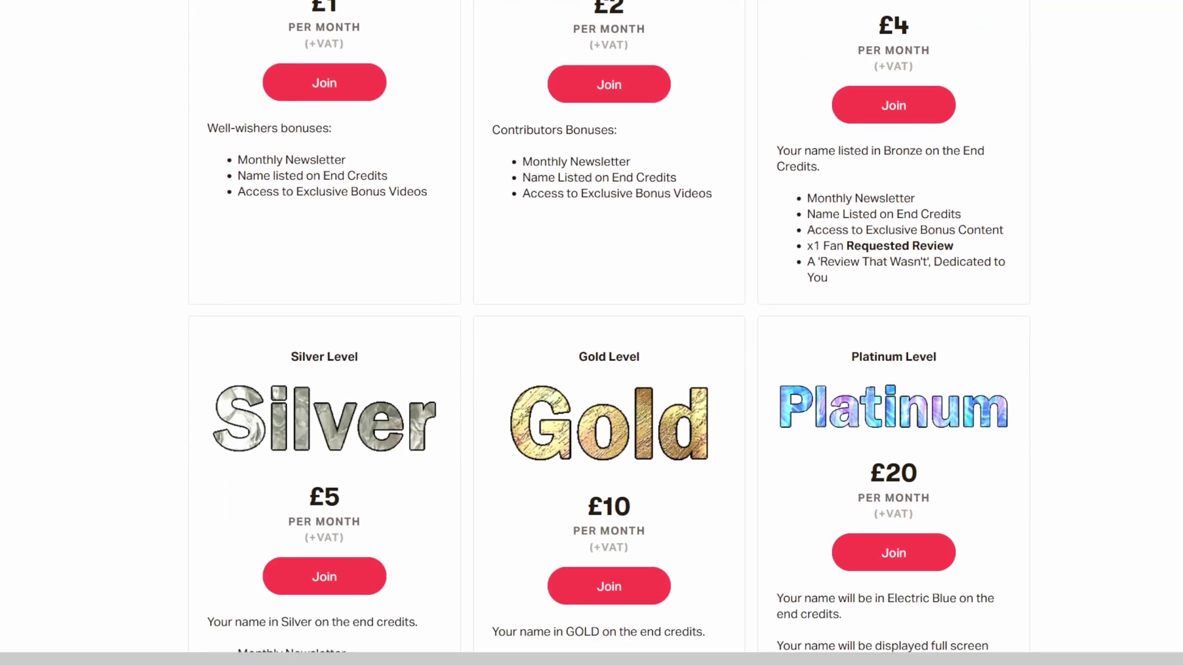
scroll(591, 333, "down", 3)
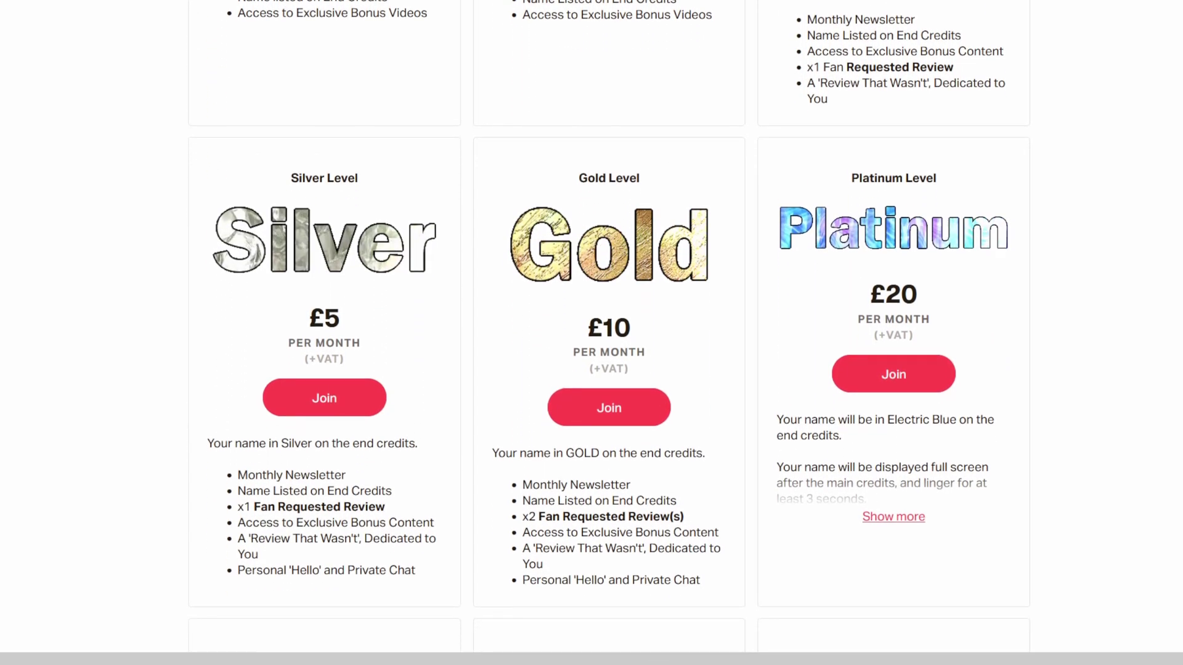
scroll(592, 333, "down", 3)
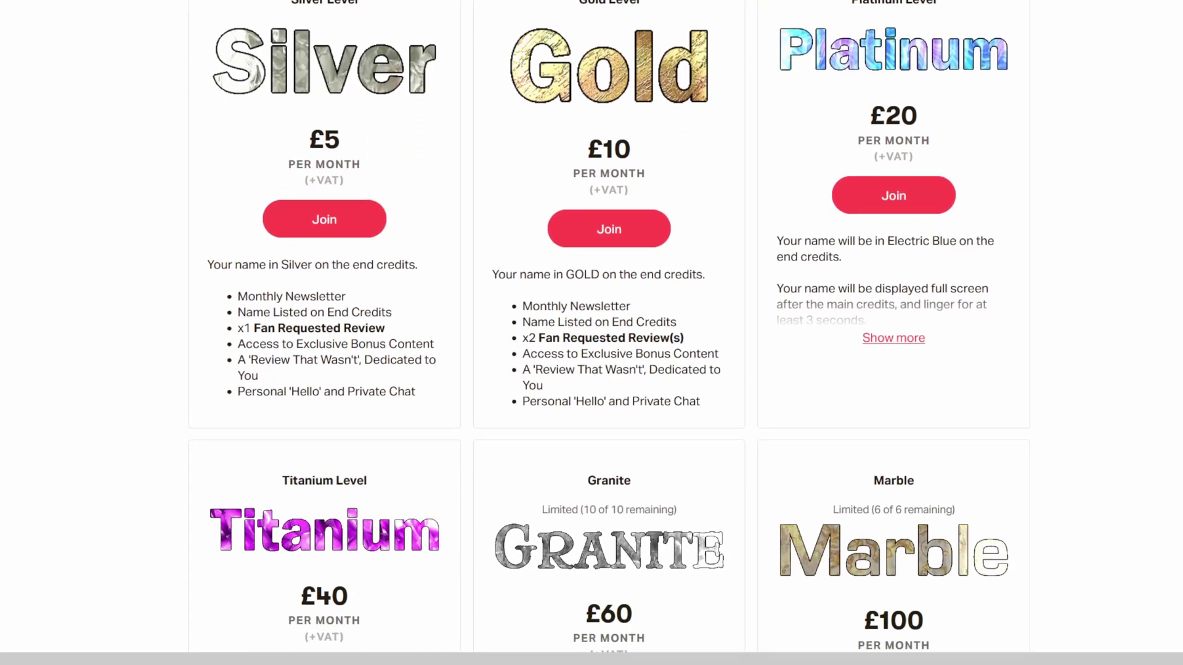
scroll(591, 332, "down", 3)
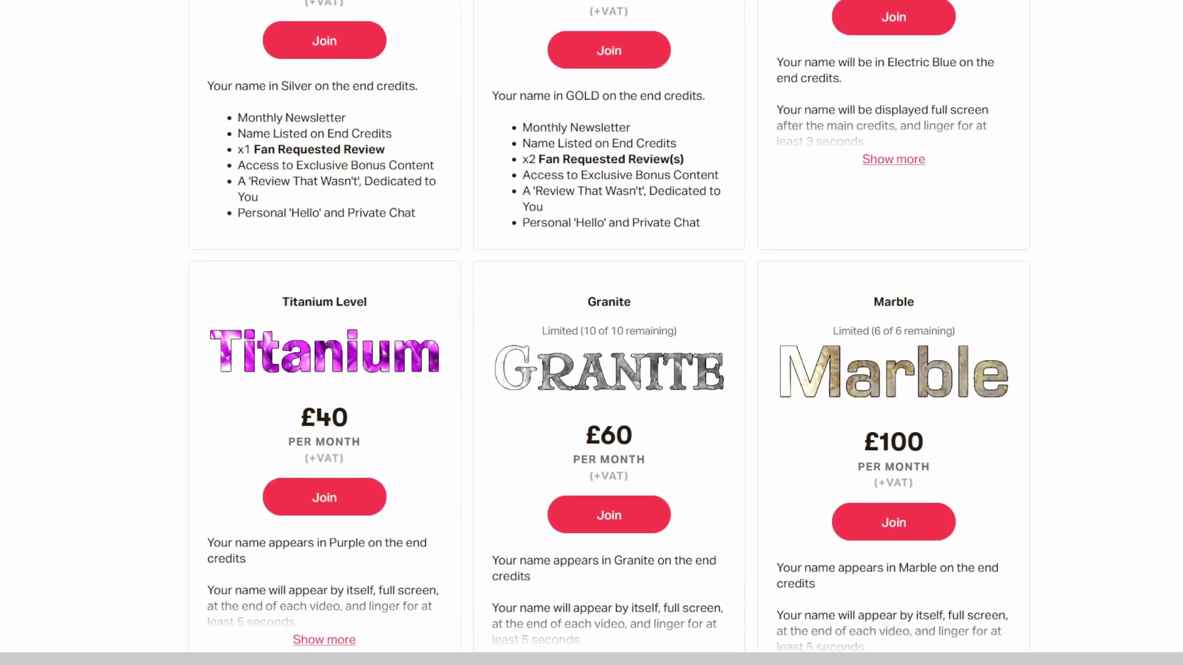
scroll(592, 333, "down", 3)
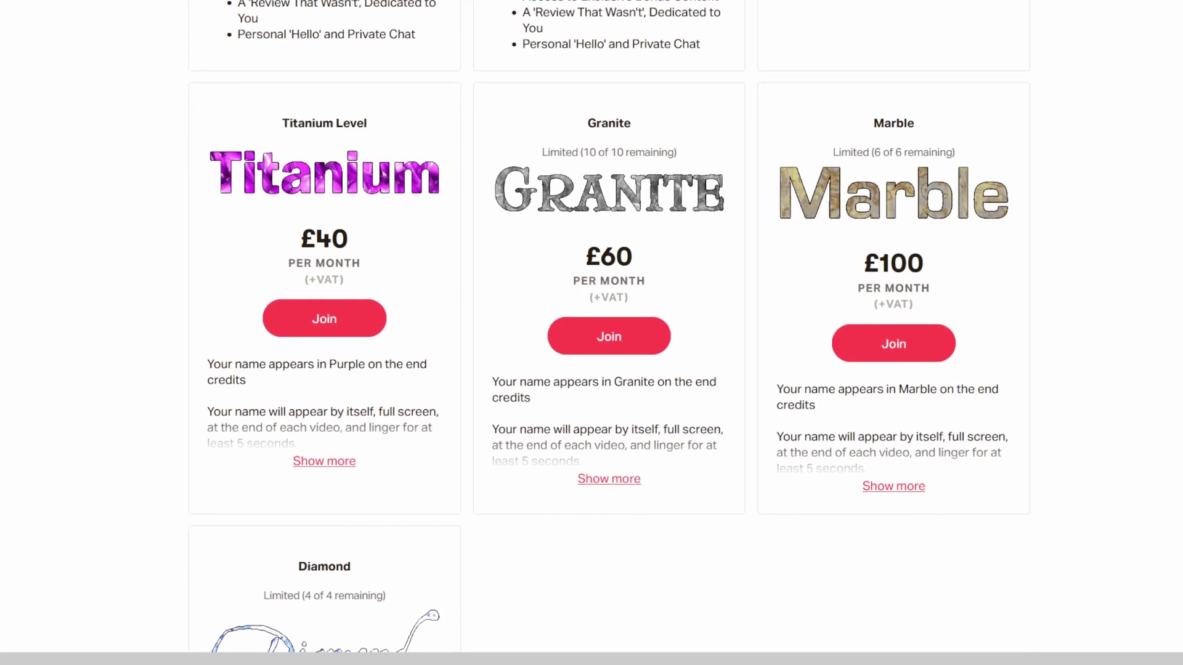
scroll(591, 333, "down", 3)
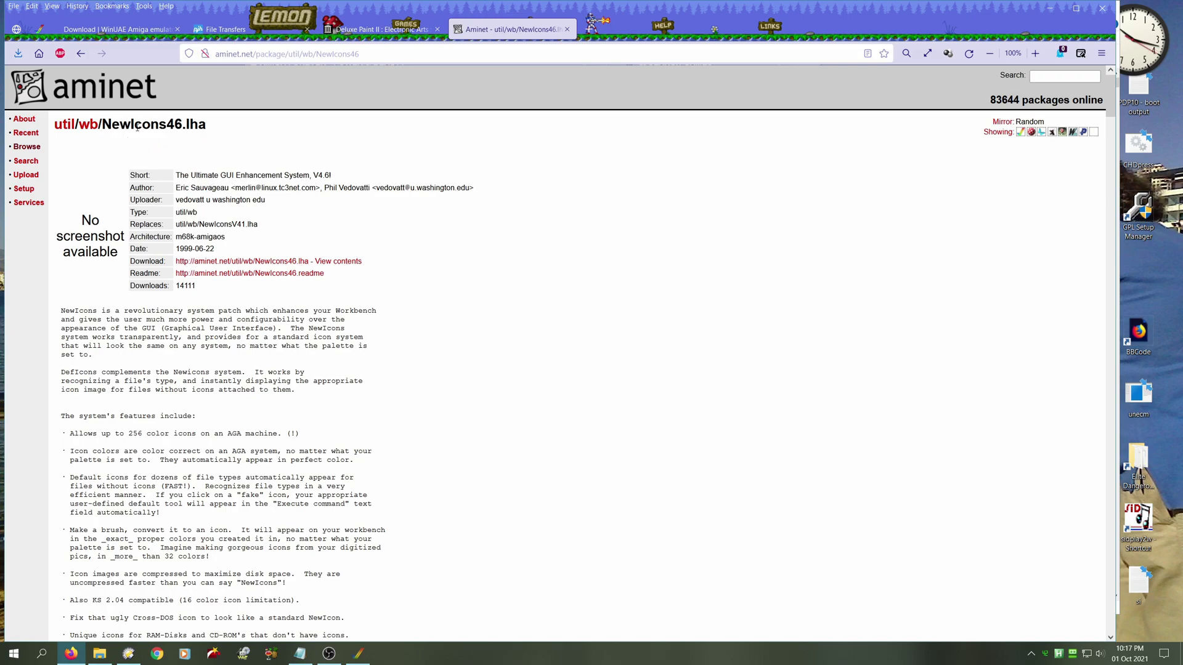
- Download NewIcons46.lha (659 kB) from its Aminet page, choosing to save the file
left_click(271, 266)
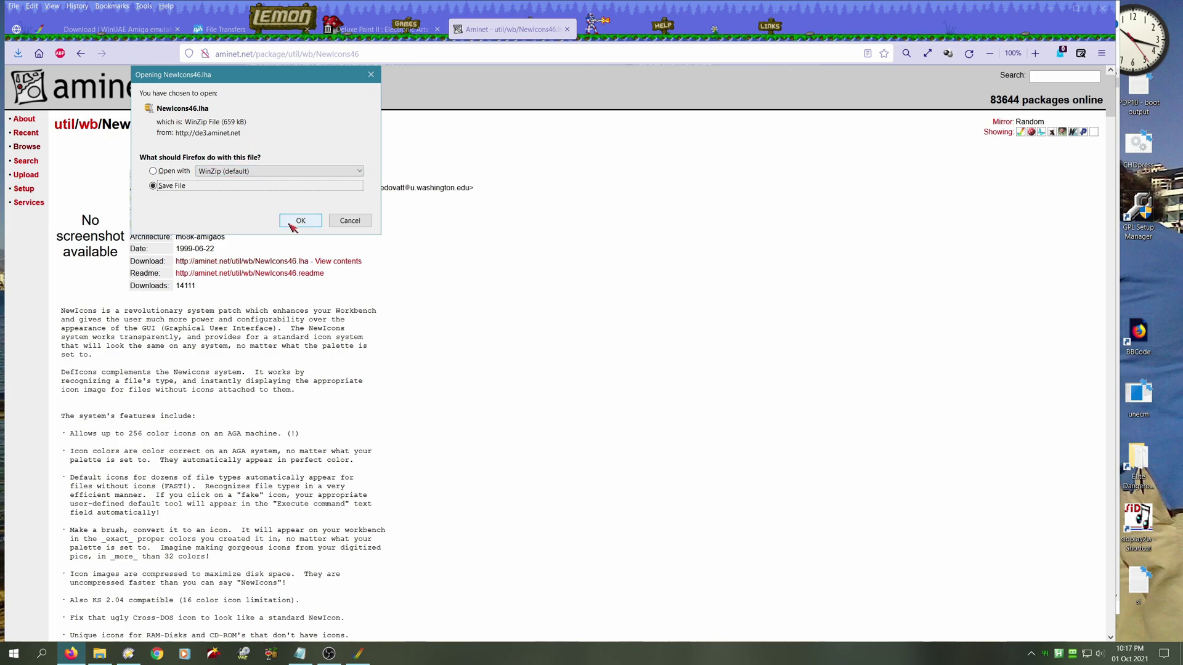
left_click(294, 221)
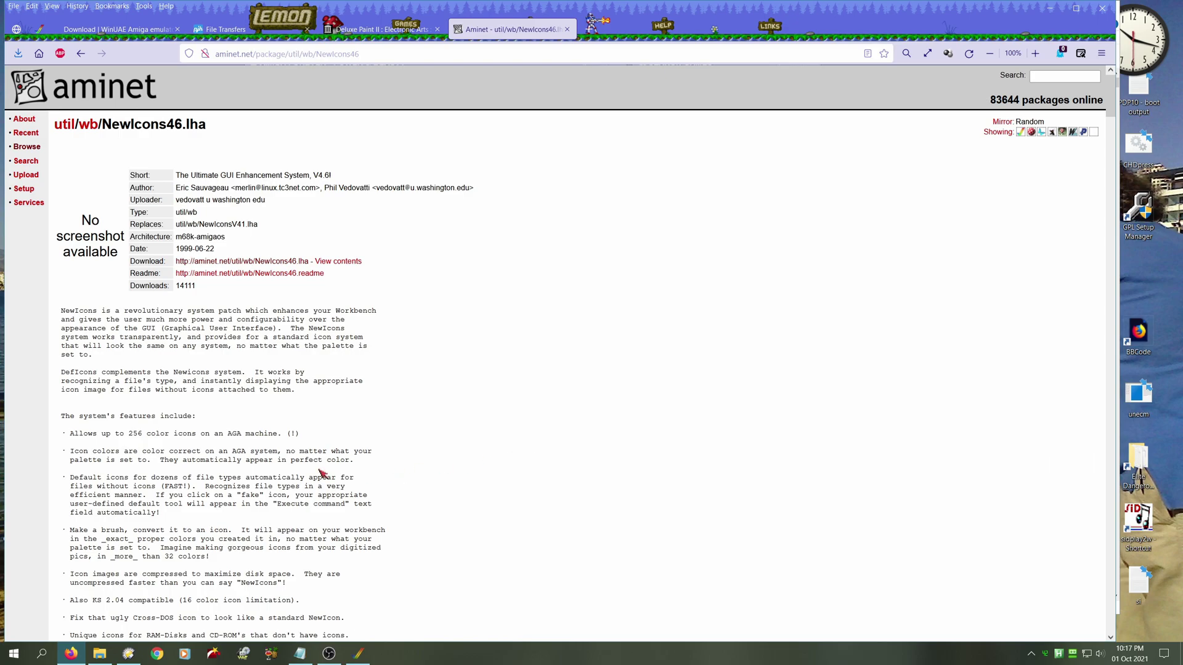
- In Directory Opus, point the right lister at the recently visited Amiga emulator folder
left_click(128, 653)
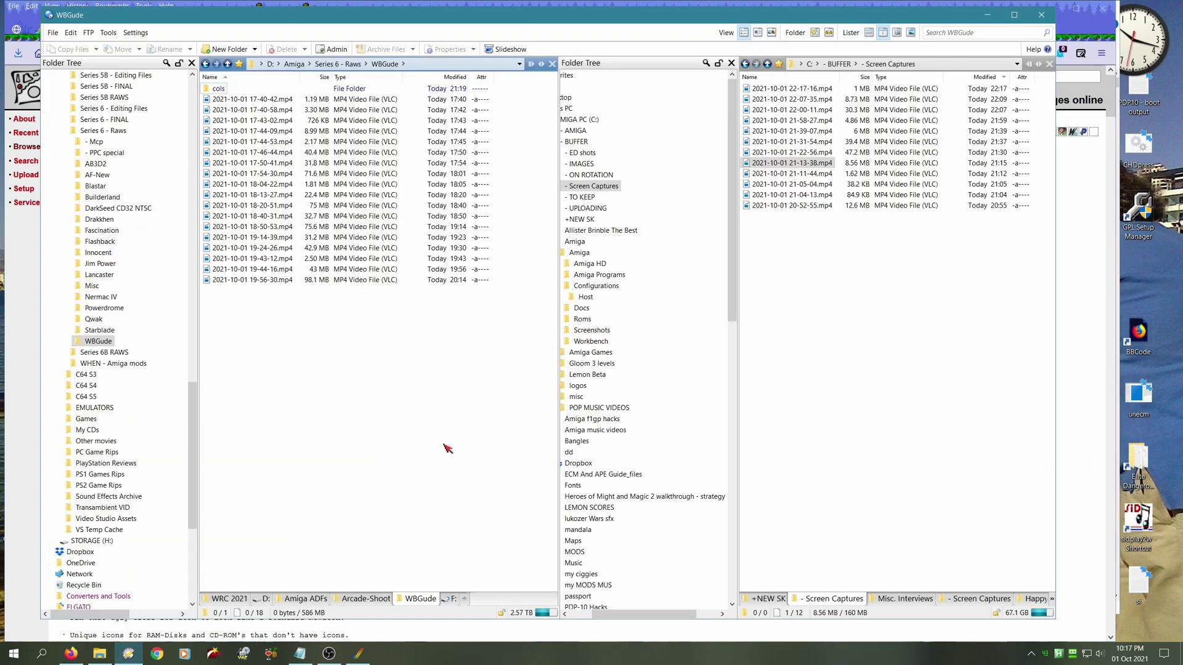
left_click_drag(625, 614, 598, 614)
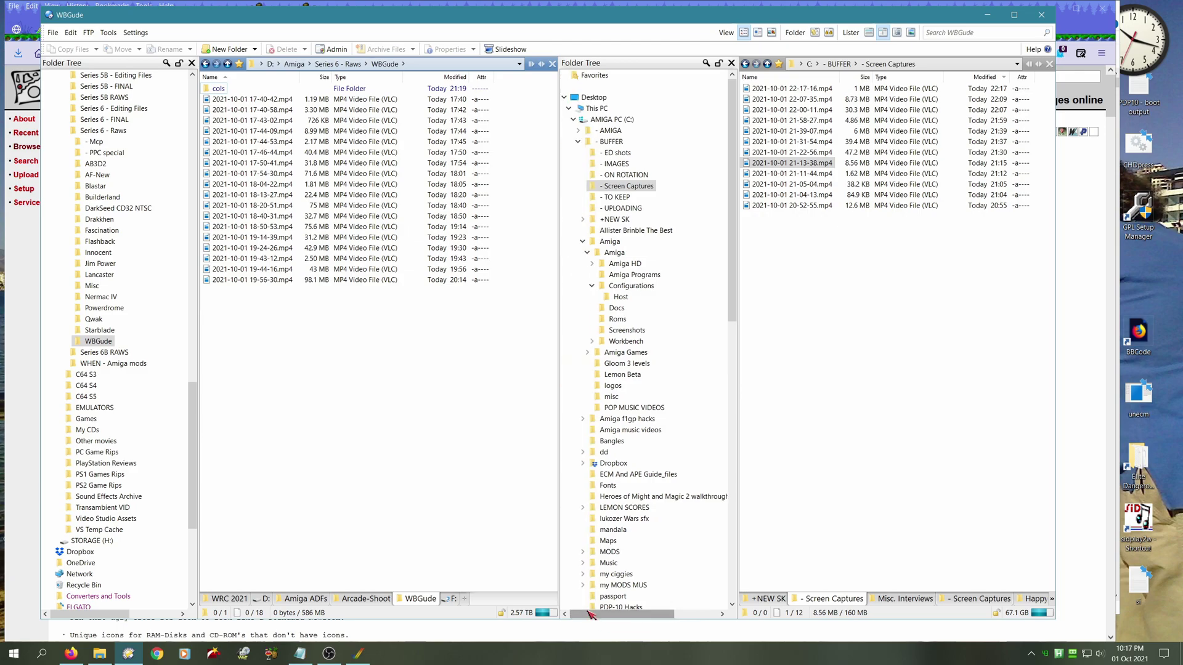
left_click(827, 453)
right_click(828, 453)
left_click(820, 432)
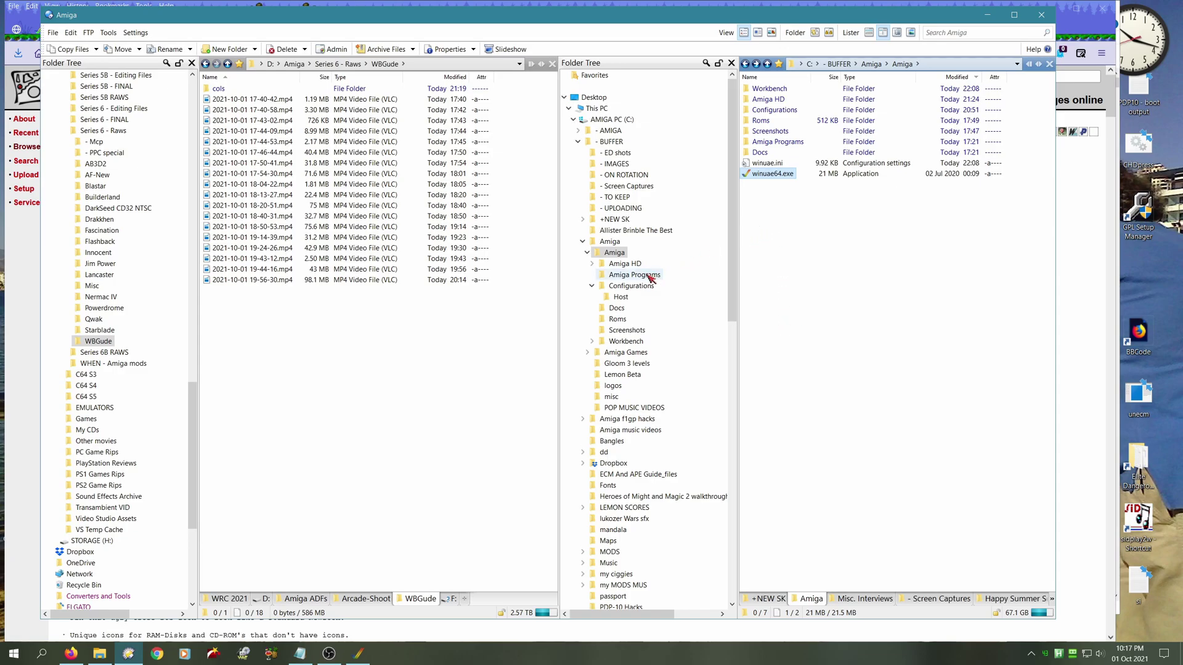
- Open NewIcons46.lha on the left and copy NewIconsV4 and NewIconsV4.info into Amiga HD
left_click(335, 362)
scroll(132, 309, "up", 20)
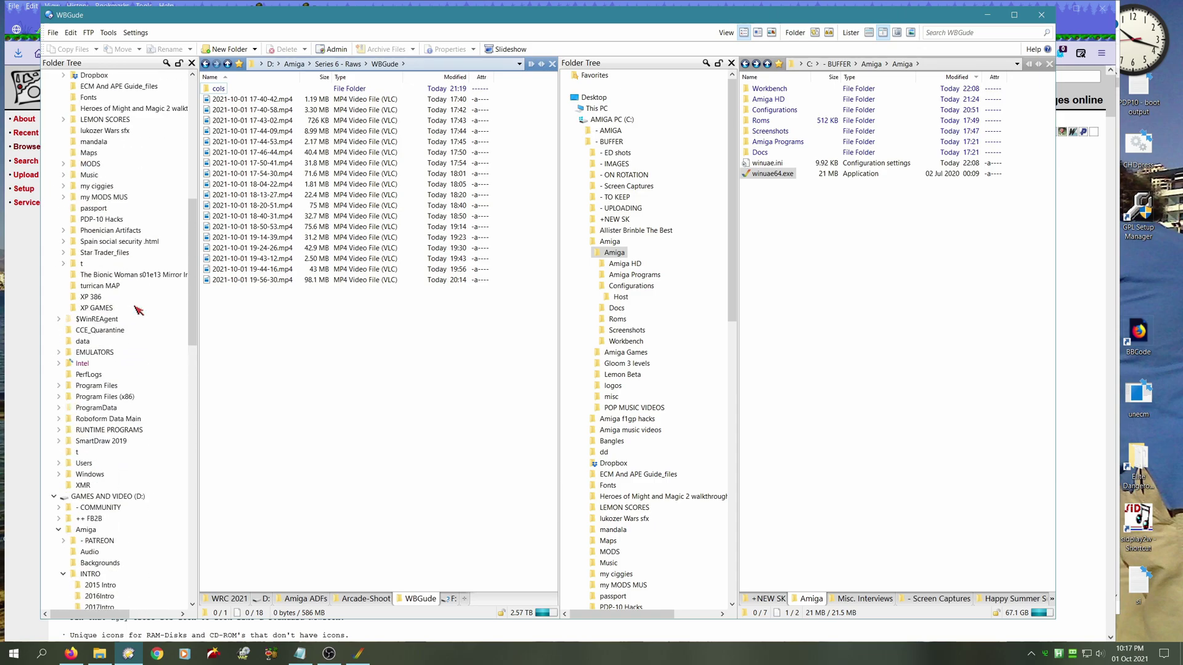
scroll(135, 309, "up", 10)
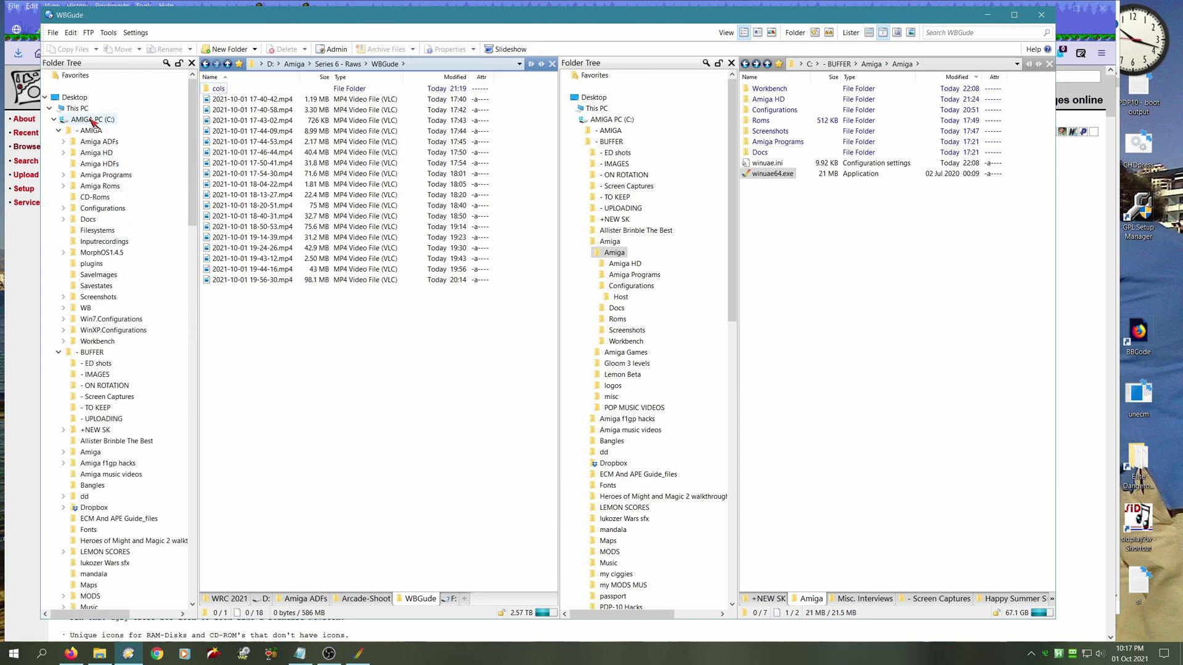
left_click(92, 121)
double_click(222, 102)
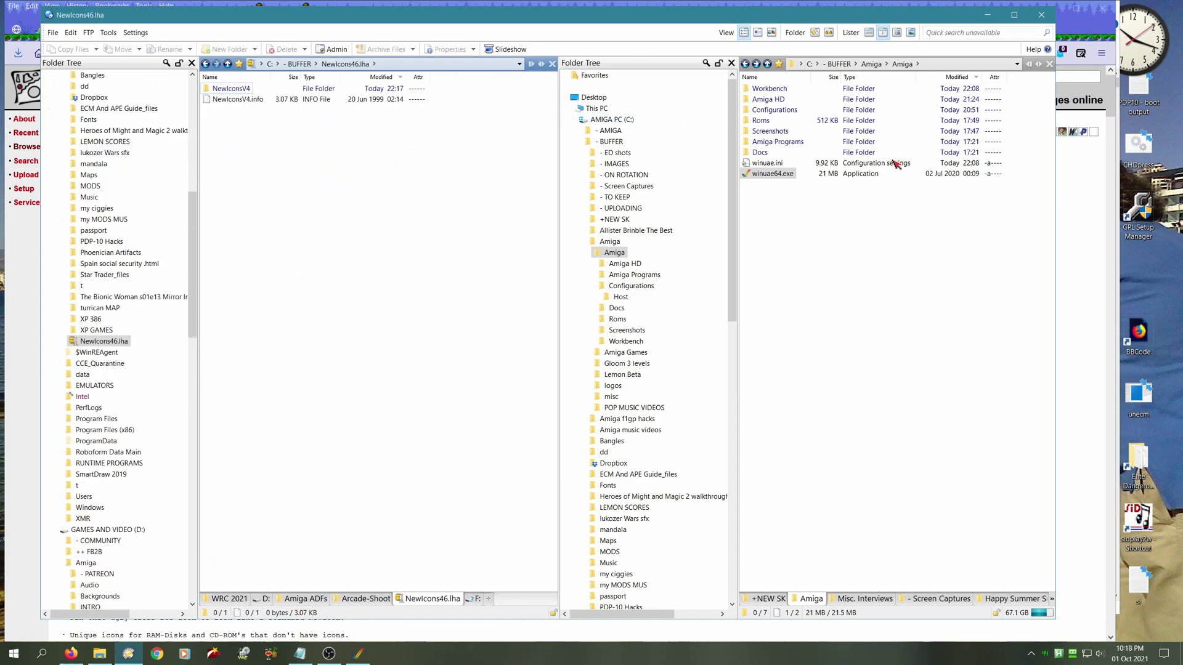
left_click(229, 90)
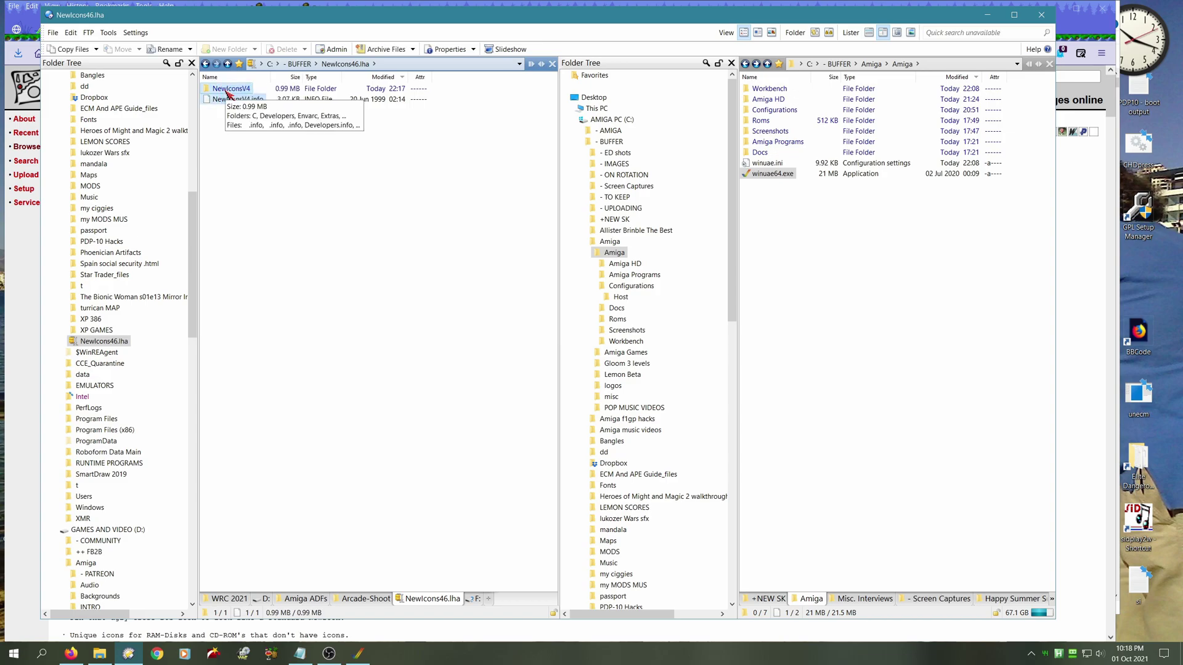
double_click(765, 99)
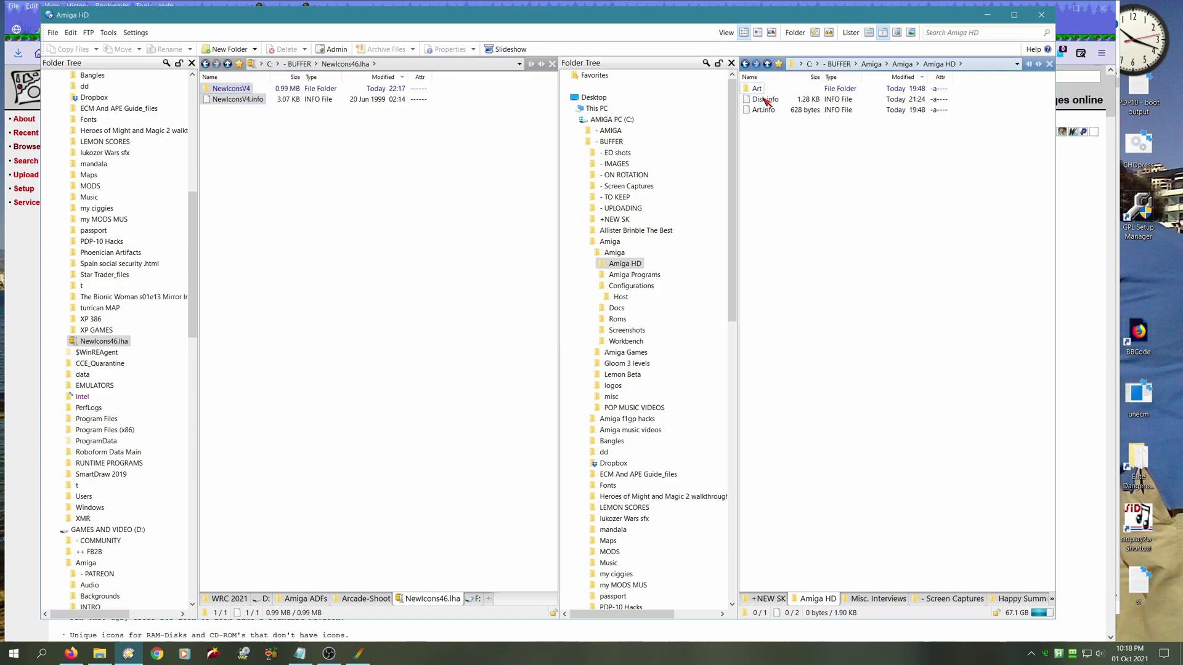
left_click_drag(228, 91, 794, 167)
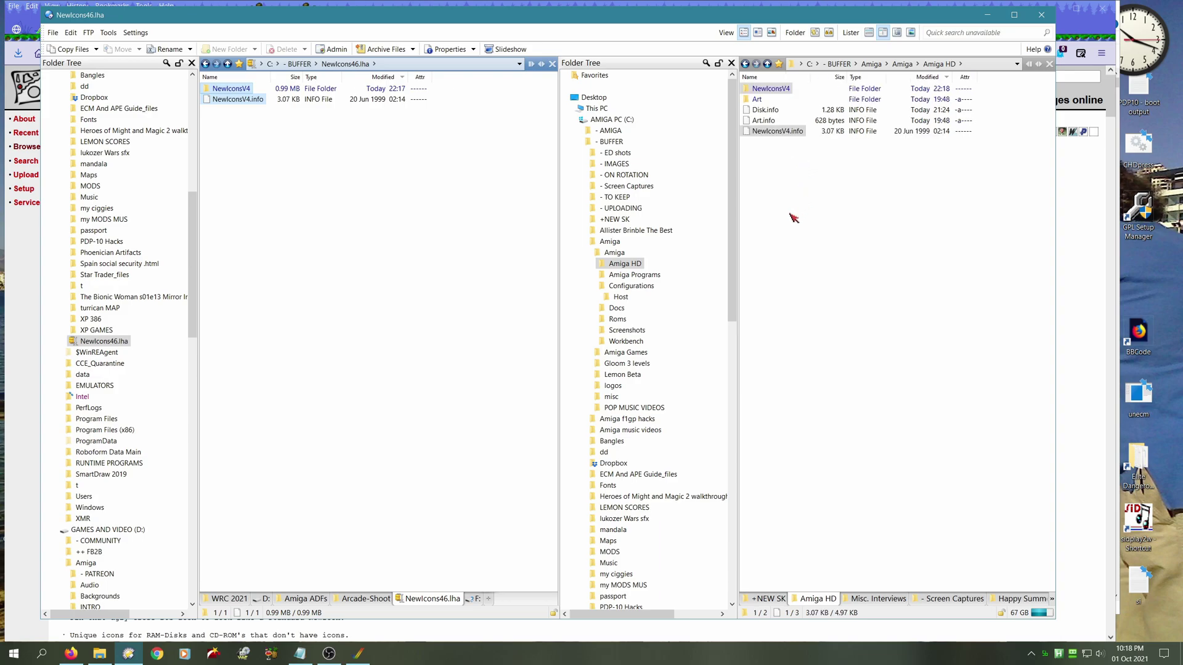
left_click(364, 211)
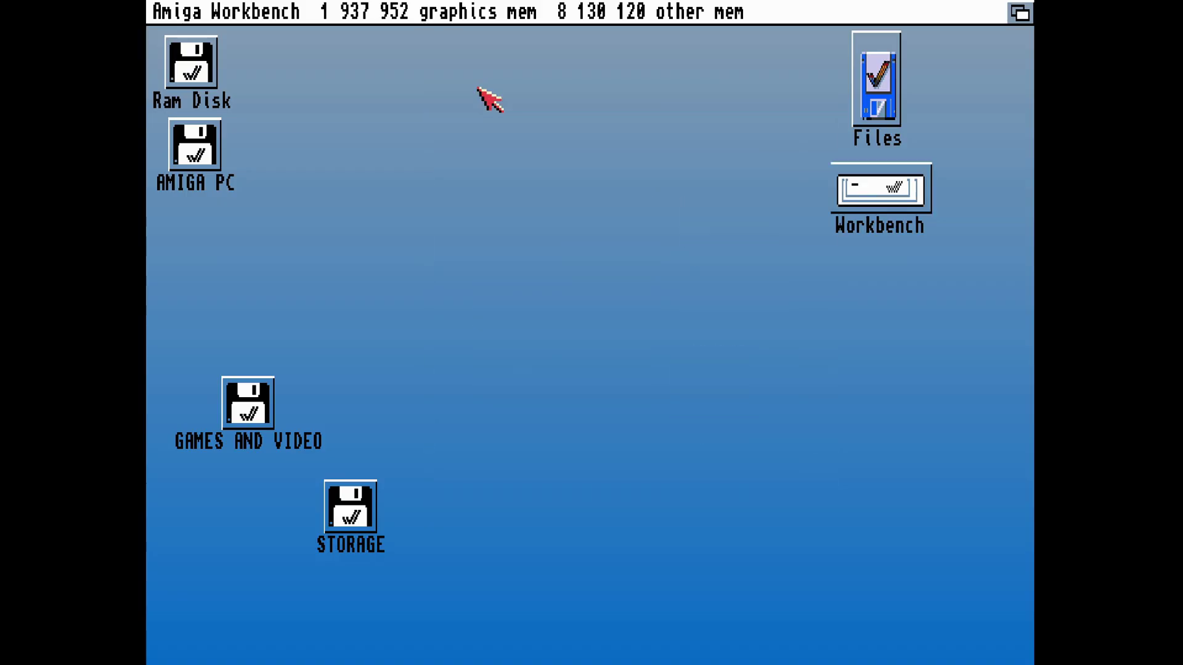
- Open Files > NewIconsV4 > Install, run Install_NewIcons, and cancel the missing Installer error
double_click(877, 86)
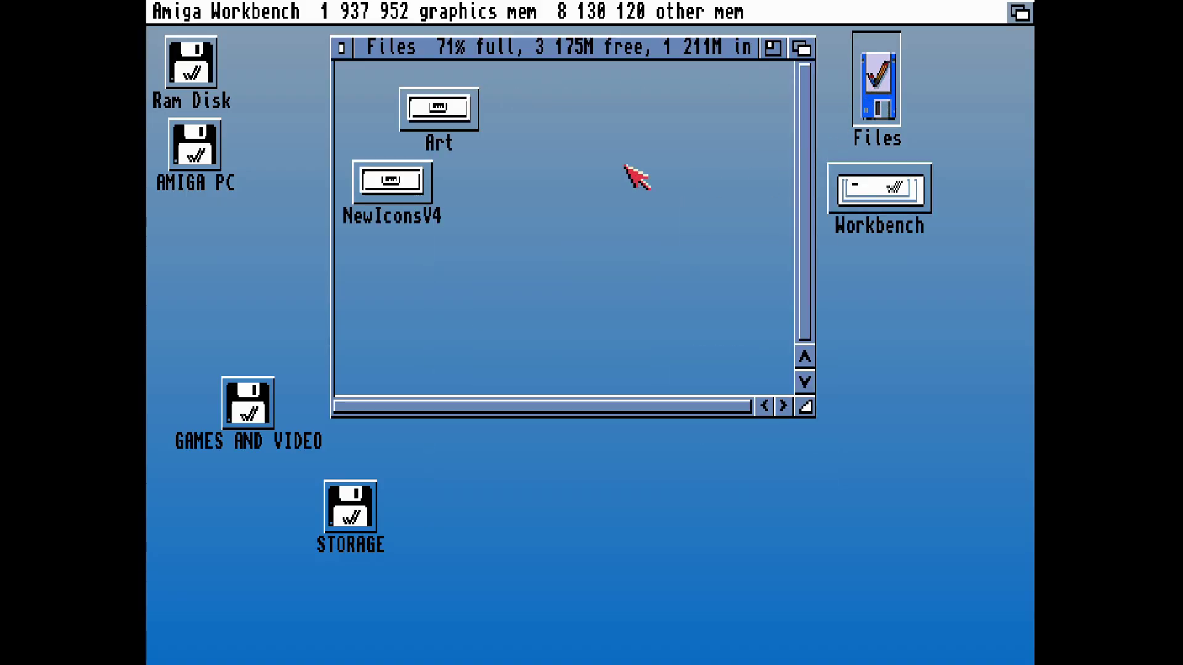
double_click(382, 185)
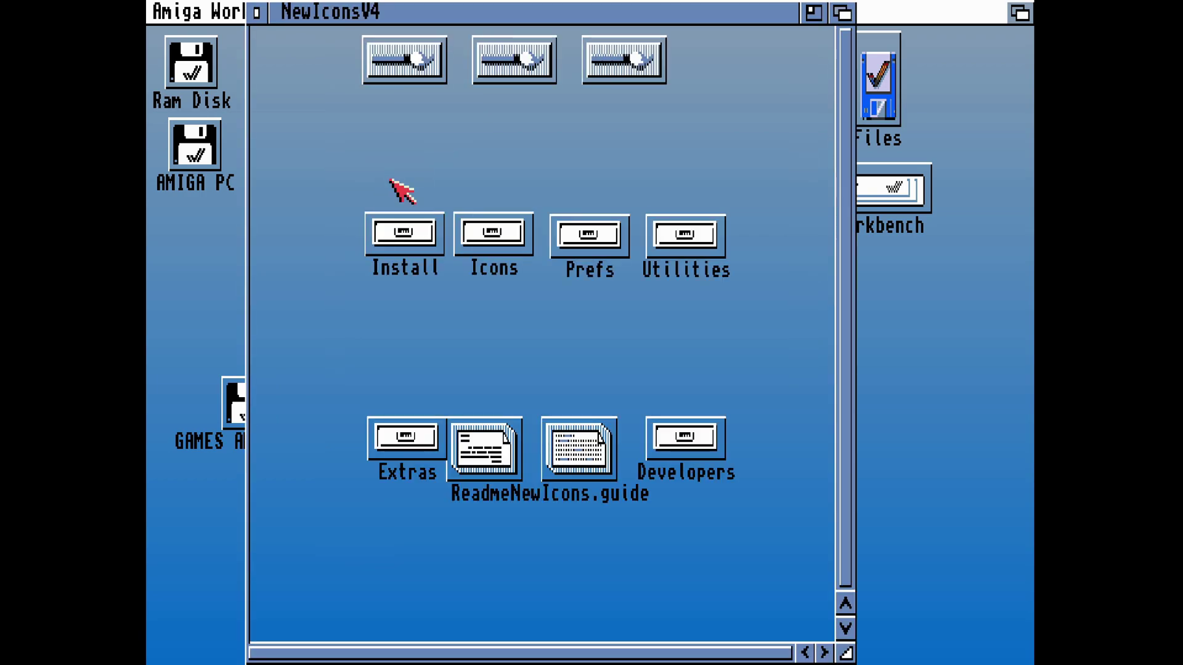
double_click(407, 229)
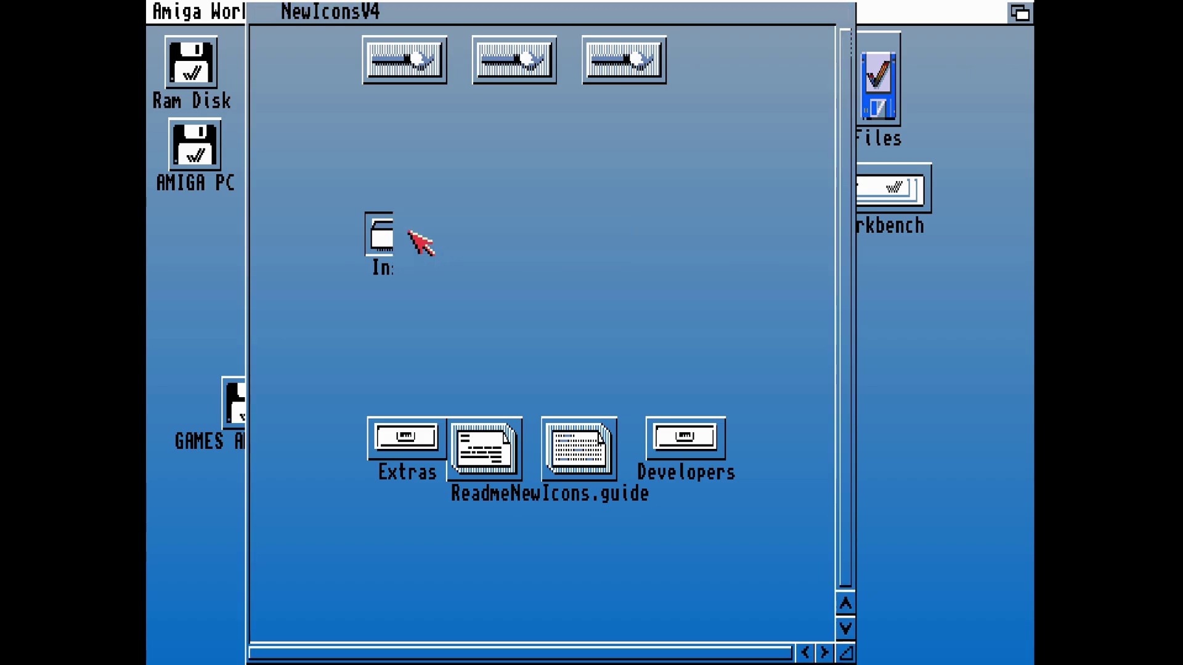
double_click(469, 209)
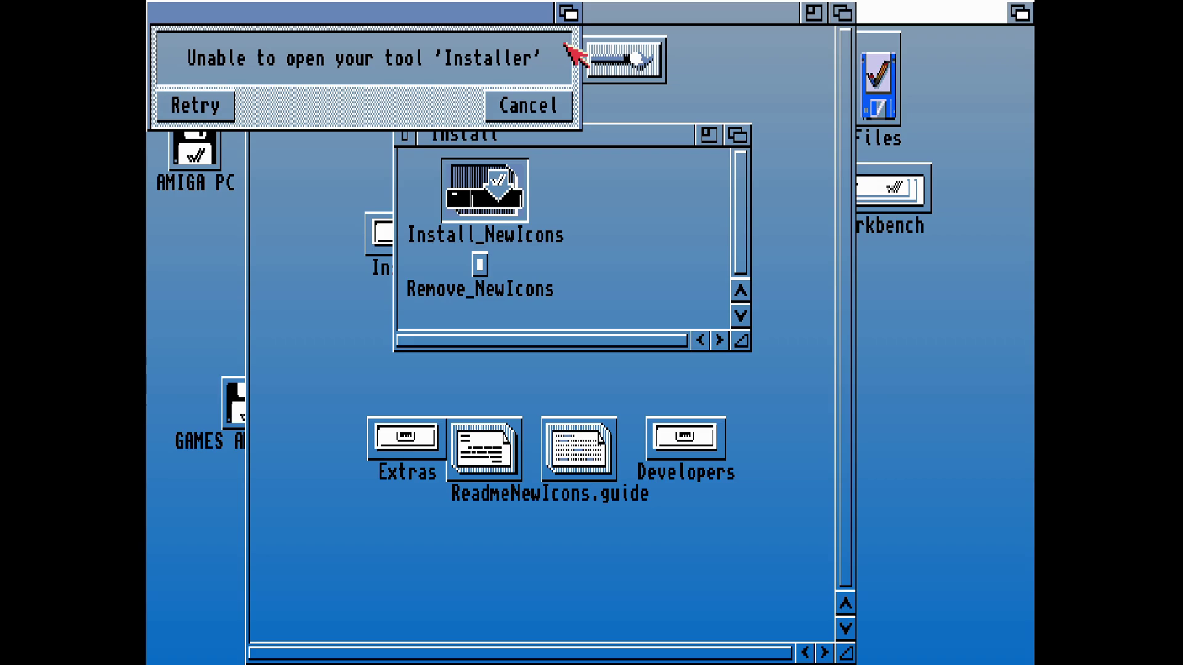
left_click(545, 106)
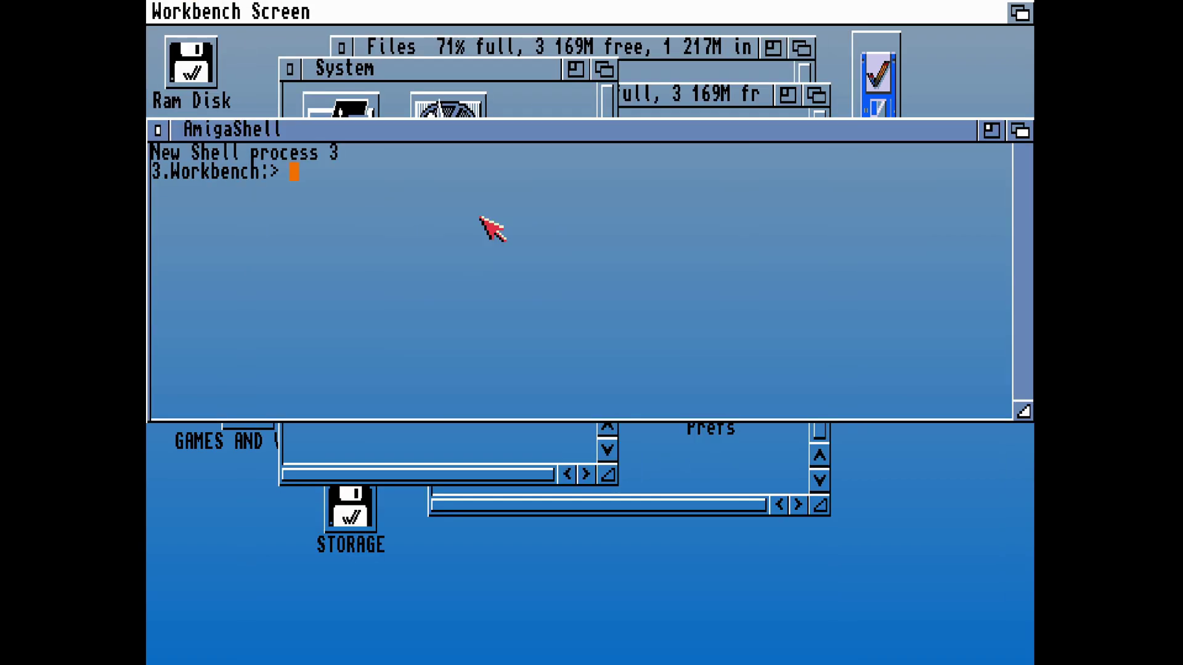
- In the Shell, go to the df0: disk root, list it, copy installer to C:, and close the Shell
type("df0:")
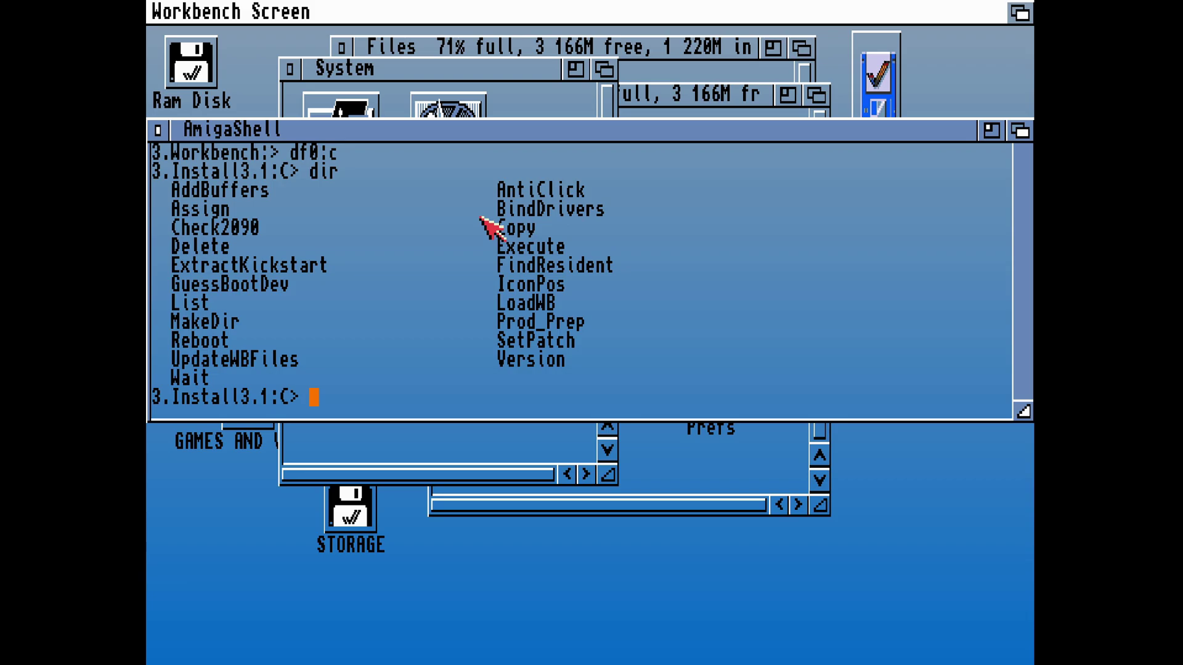
type("cd /")
key("Return")
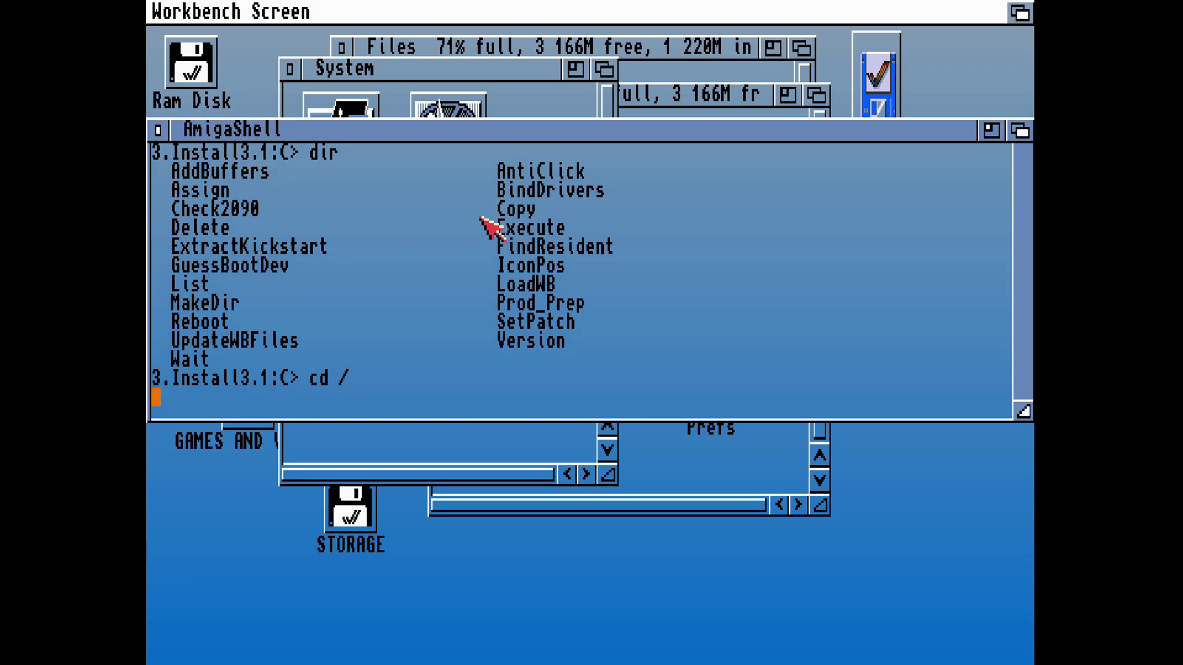
type("dir")
key("Return")
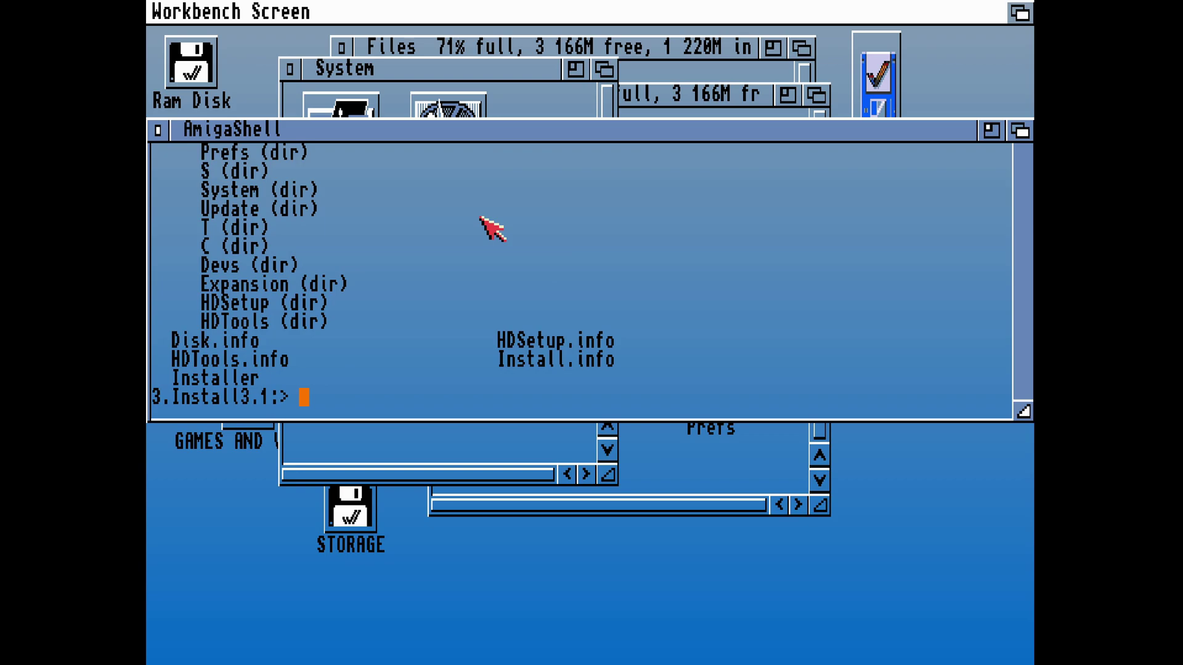
type("copy insta")
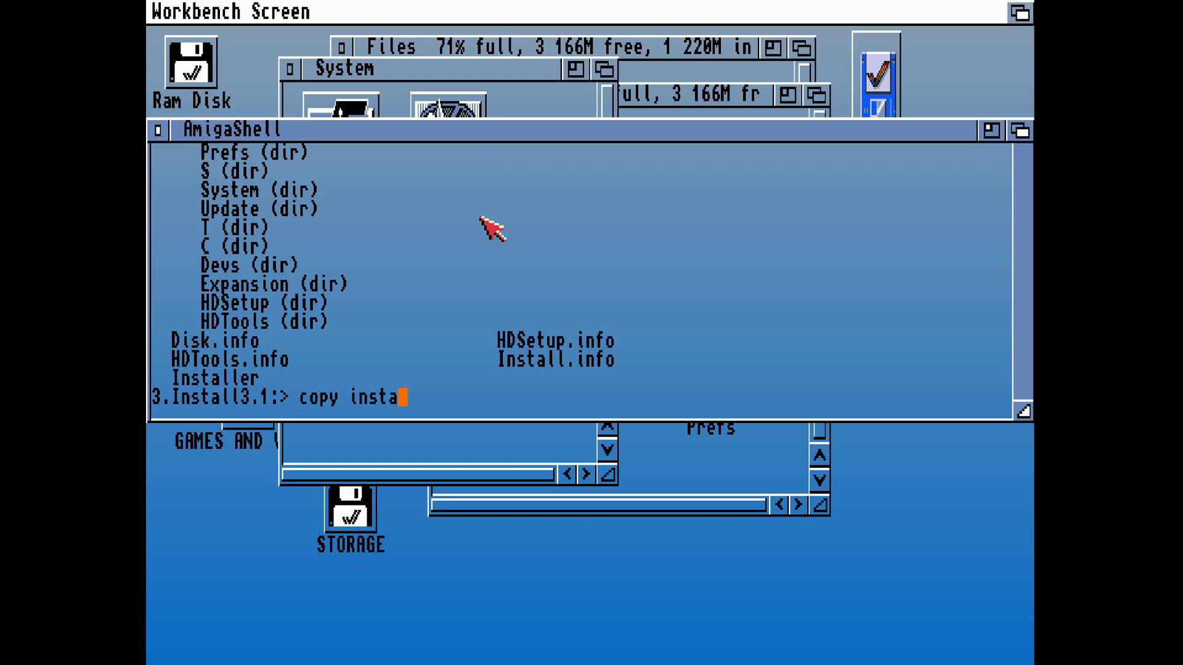
type("ller c:")
key("Return")
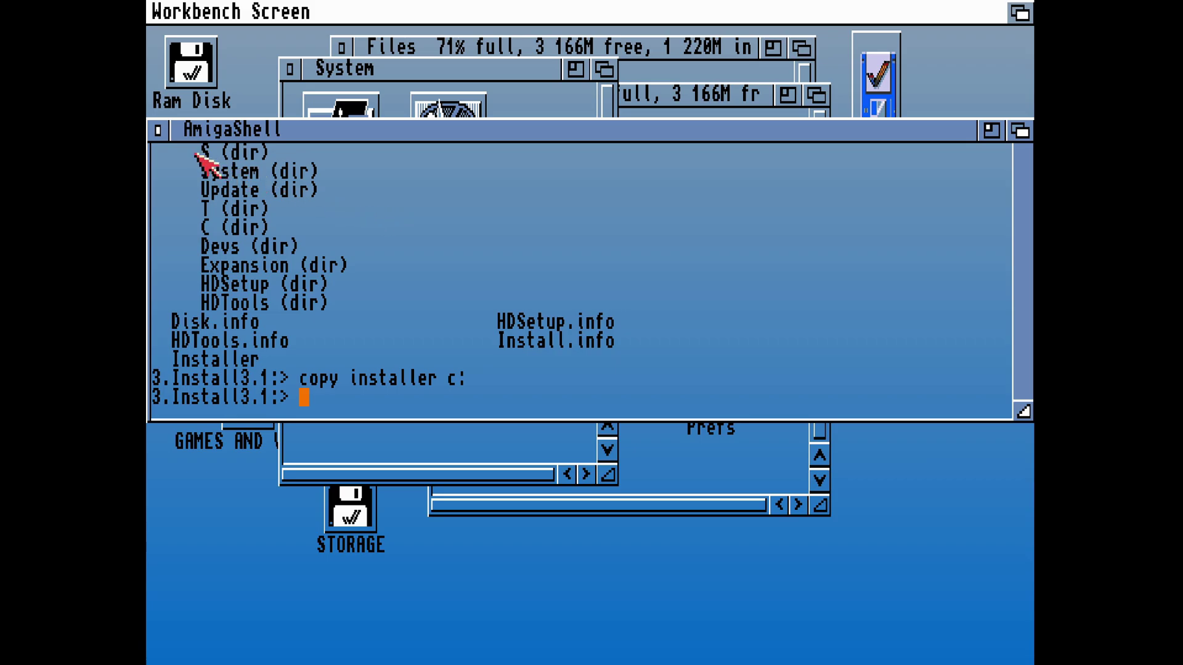
left_click(158, 130)
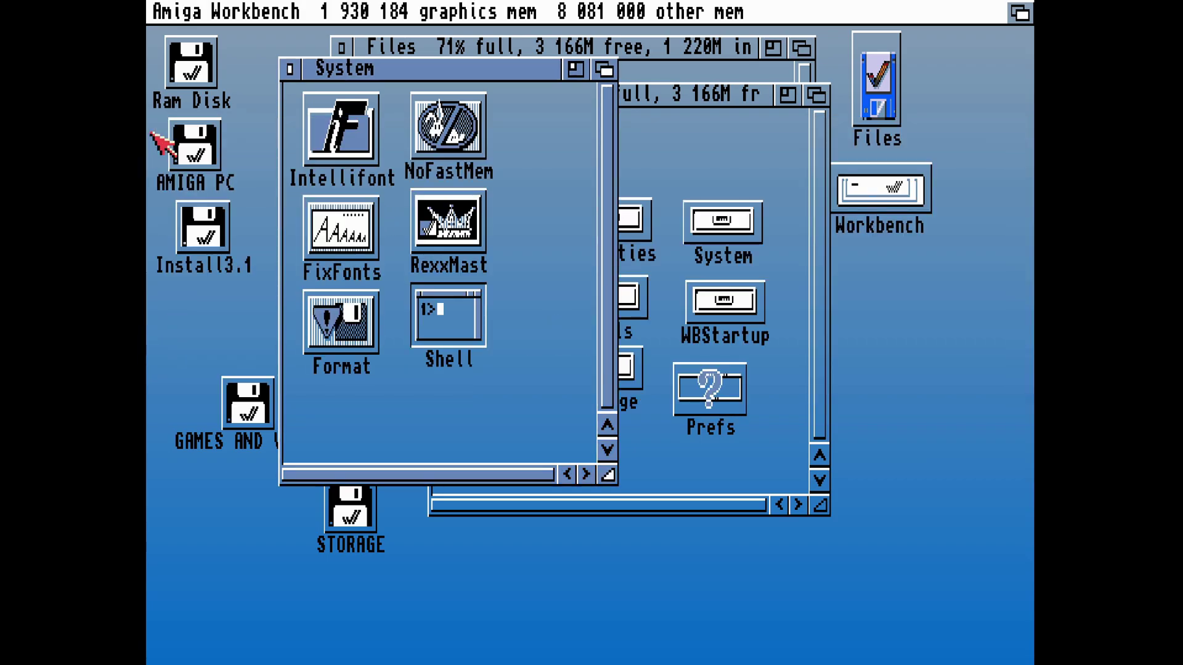
- Close System, reopen Files > NewIconsV4 > Install, rerun Install_NewIcons and dismiss the compile error
left_click(290, 69)
double_click(900, 90)
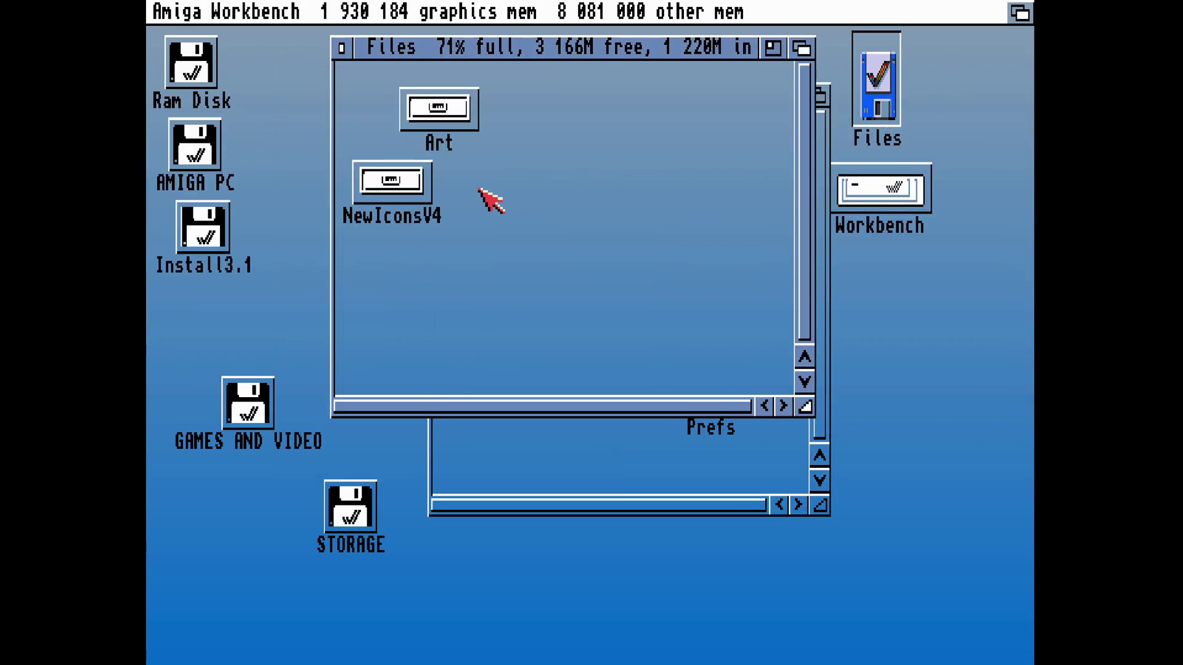
double_click(391, 183)
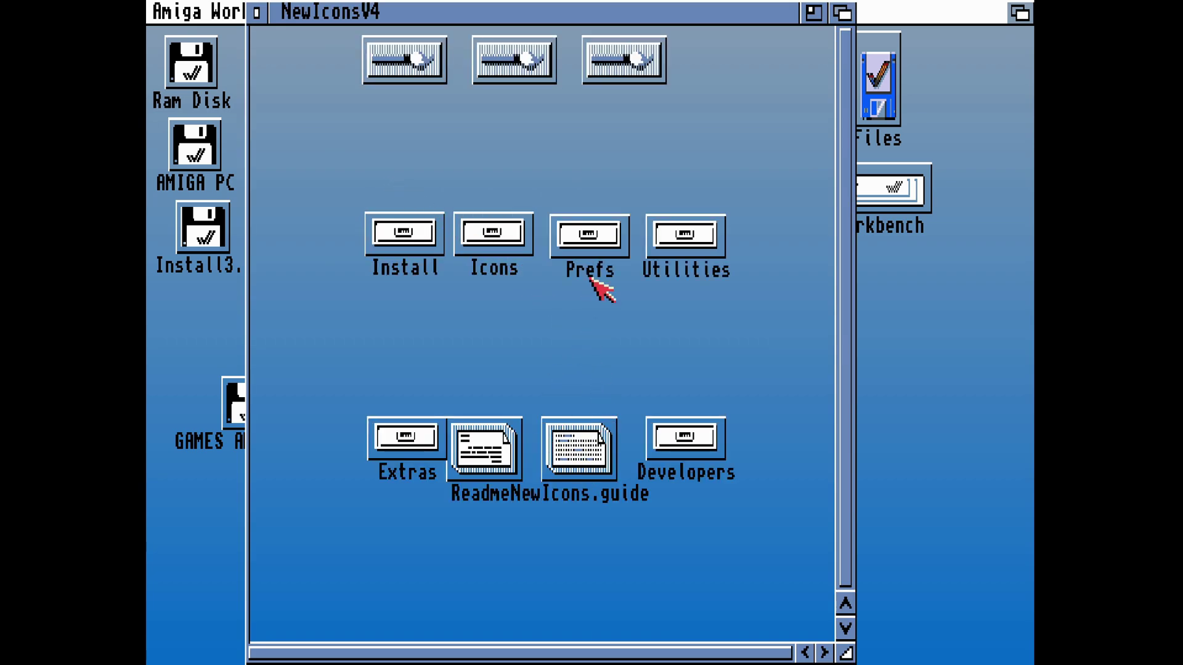
double_click(401, 244)
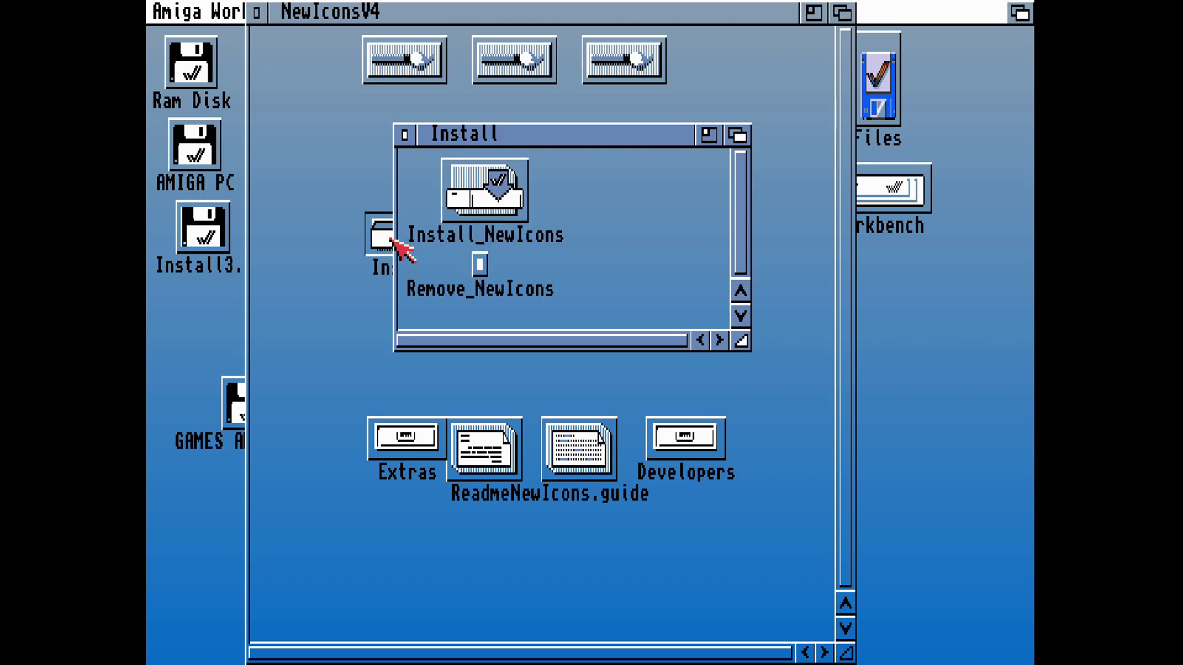
double_click(454, 212)
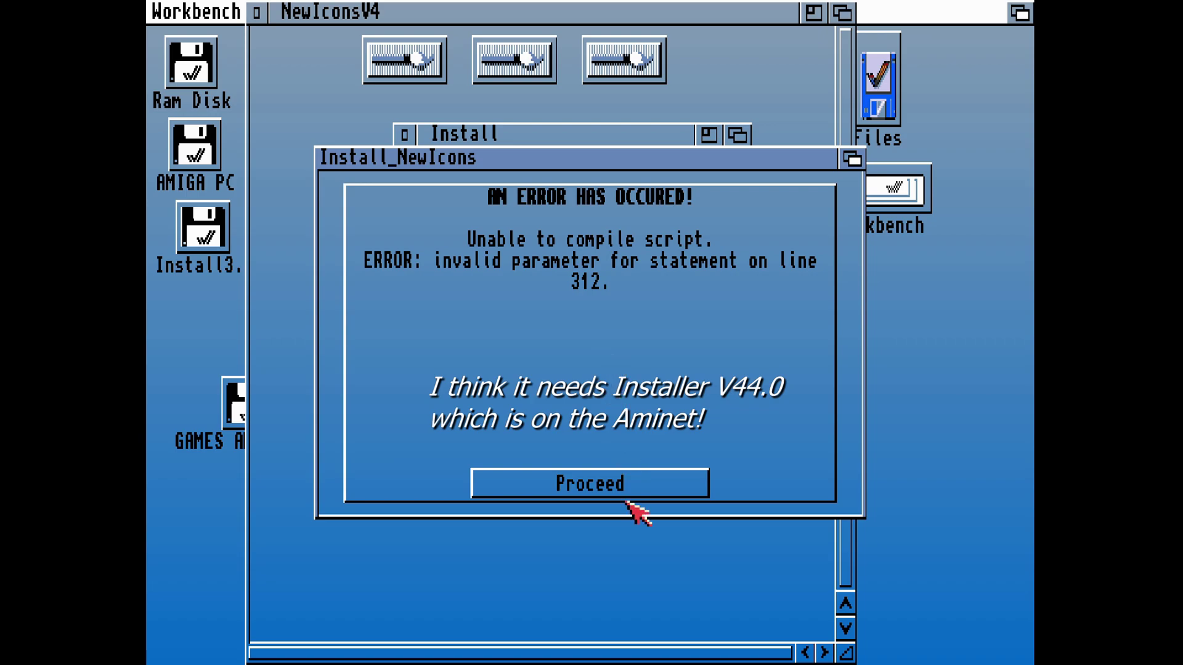
left_click(602, 486)
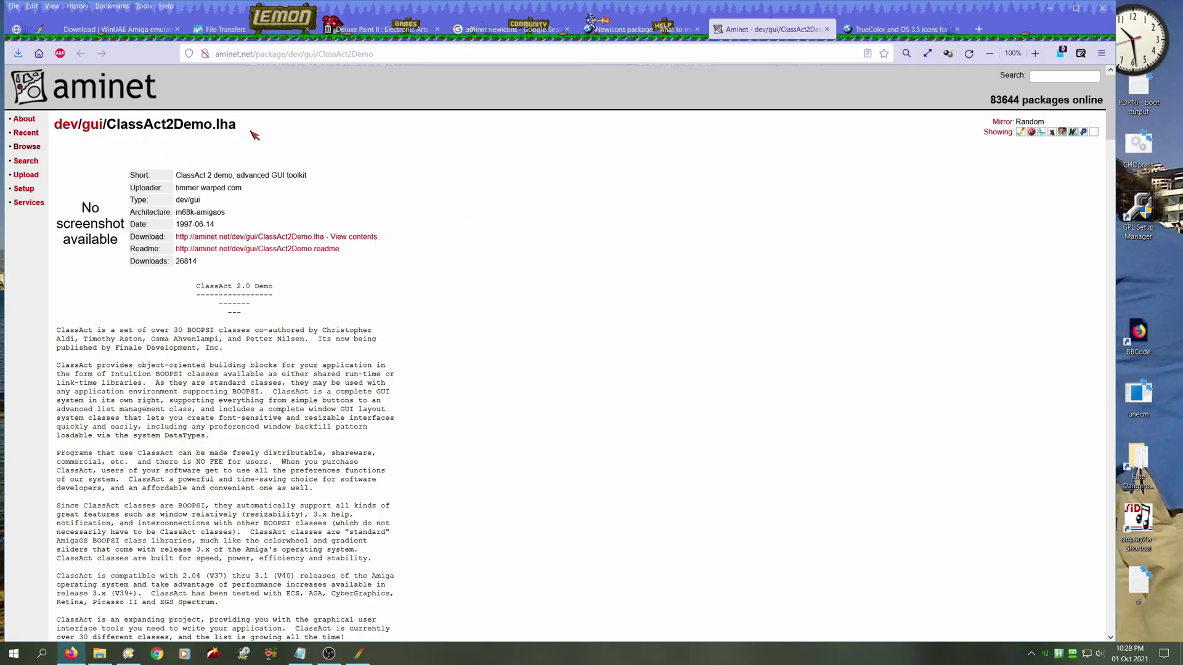
- Save ClassAct2Demo.lha (589 kB) from Aminet's dev/gui page
left_click(276, 241)
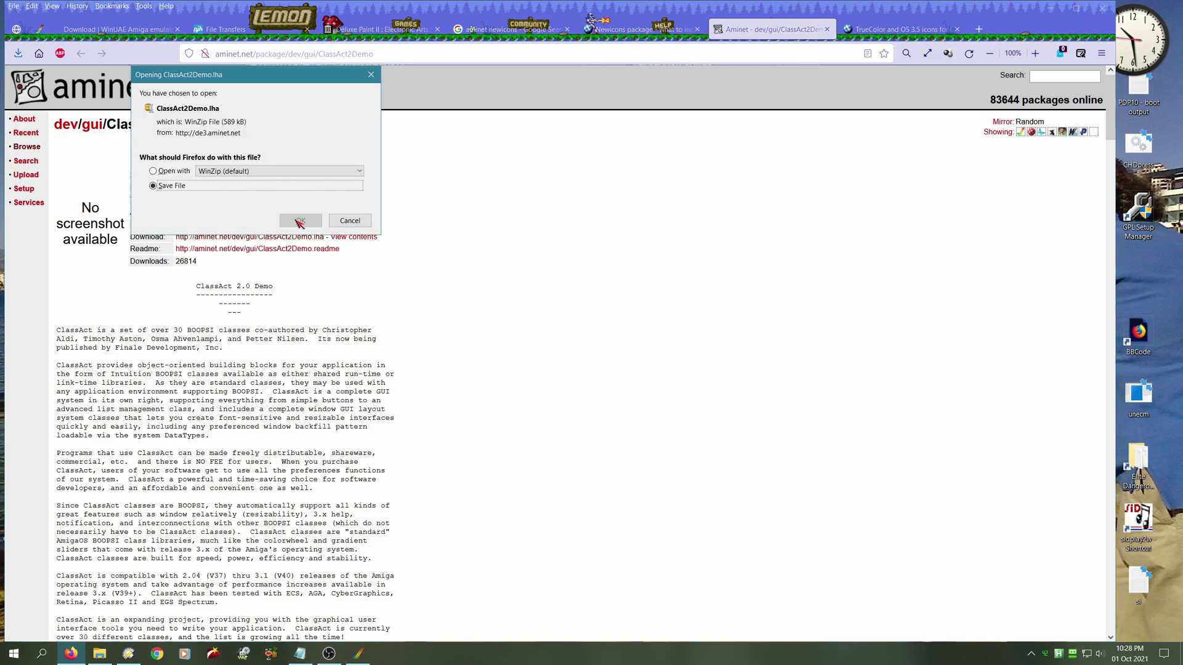
left_click(300, 223)
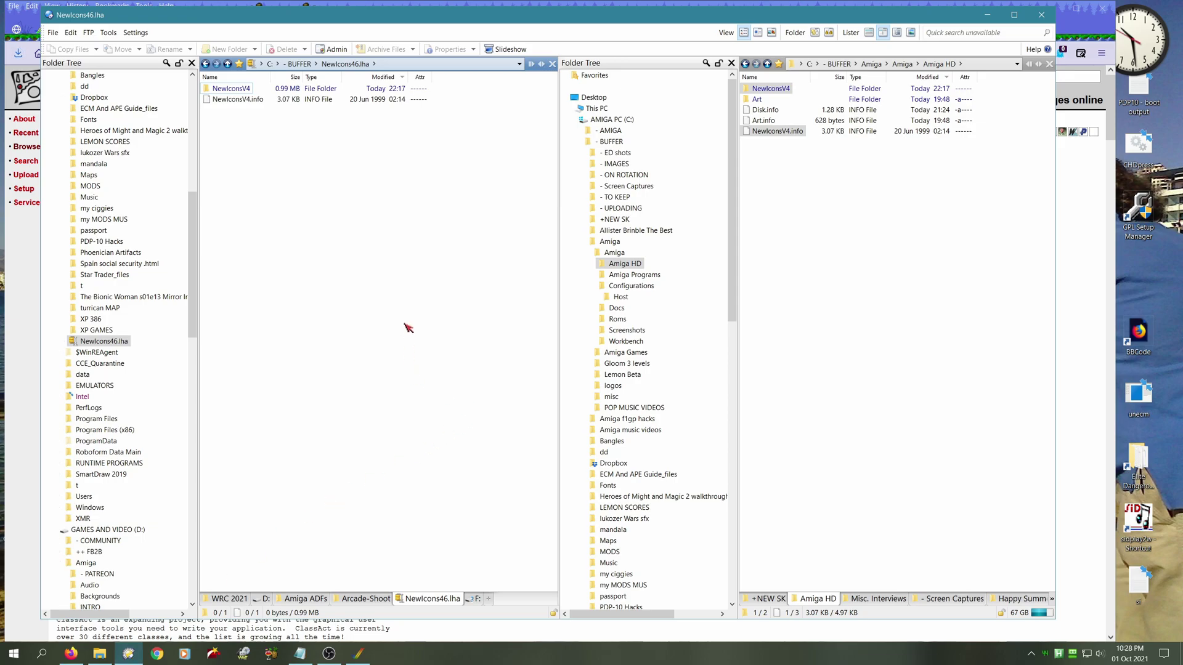
- Open ClassAct2Demo.lha from BUFFER and drag ClassAct and ClassAct.info into Amiga HD
double_click(265, 243)
double_click(246, 461)
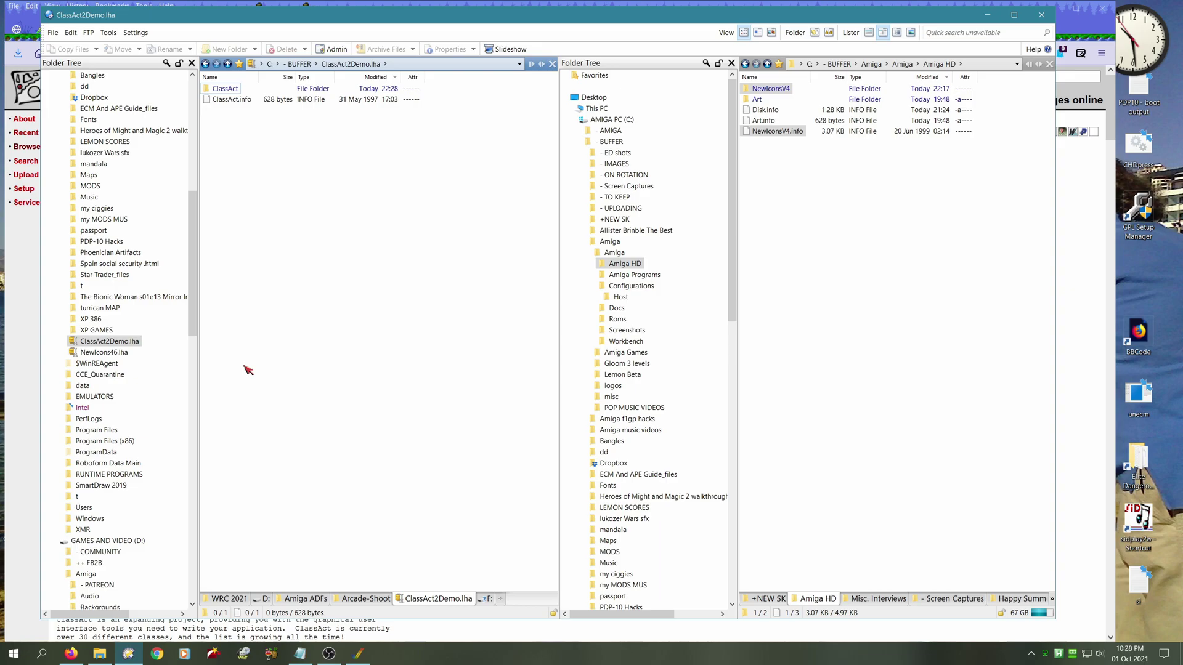
left_click(228, 89)
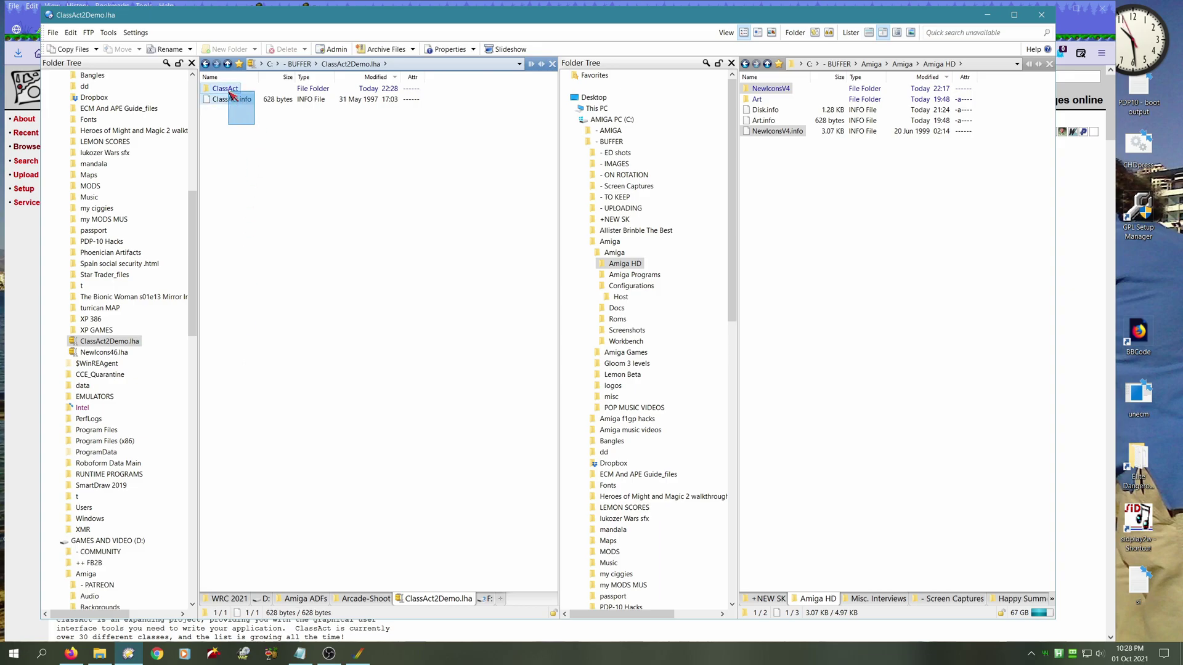
left_click_drag(242, 109, 816, 210)
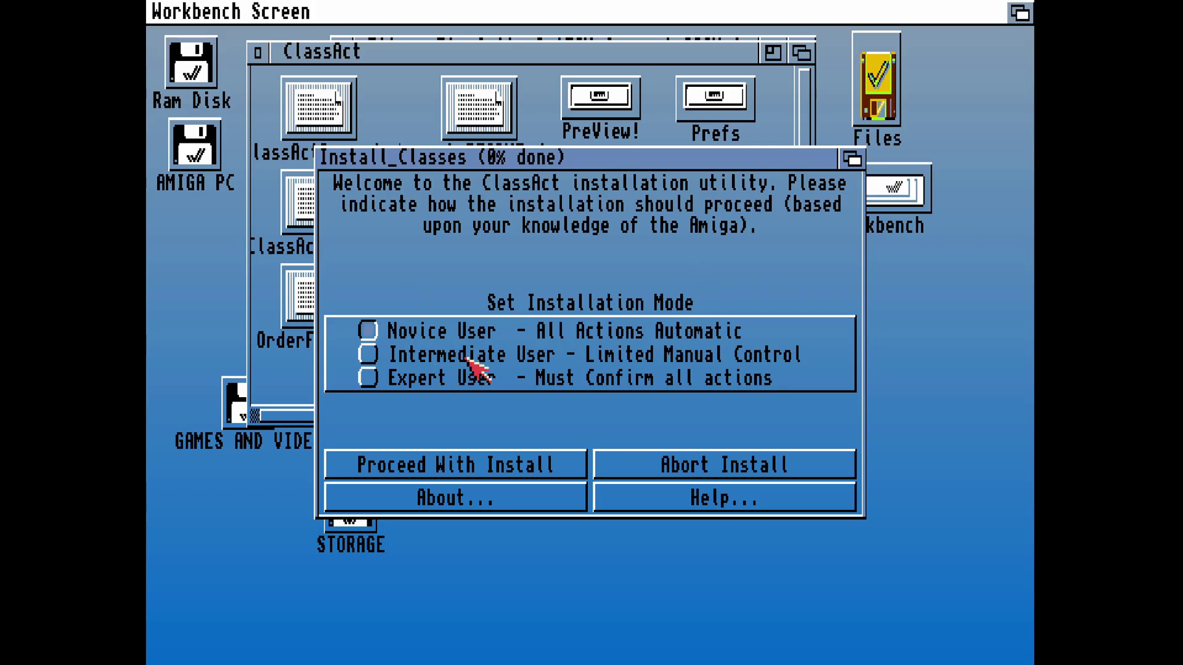
- Proceed with the Install_Classes install, acknowledge 100% completion, and close the ClassAct window
left_click(469, 465)
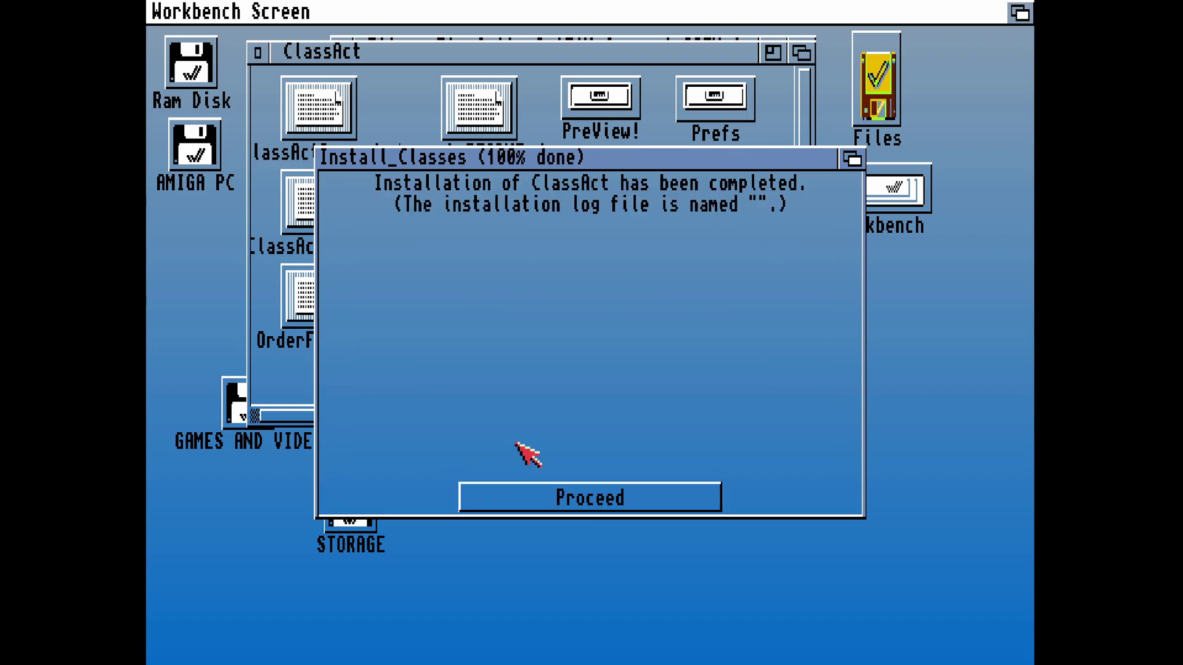
left_click(535, 490)
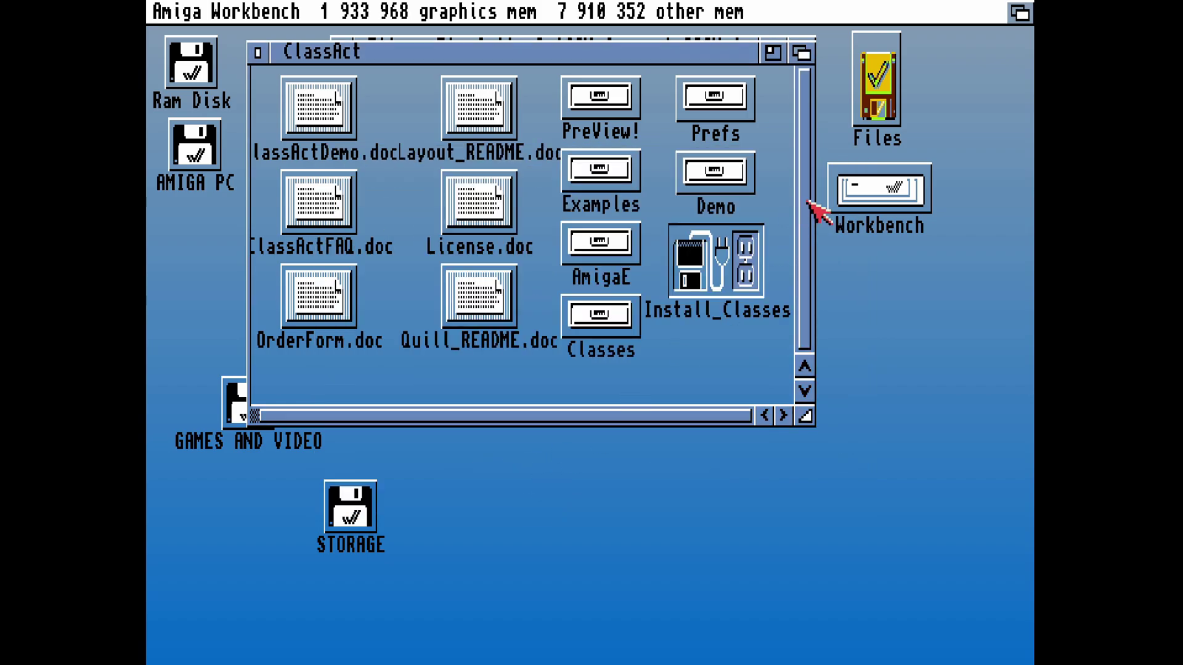
left_click(258, 53)
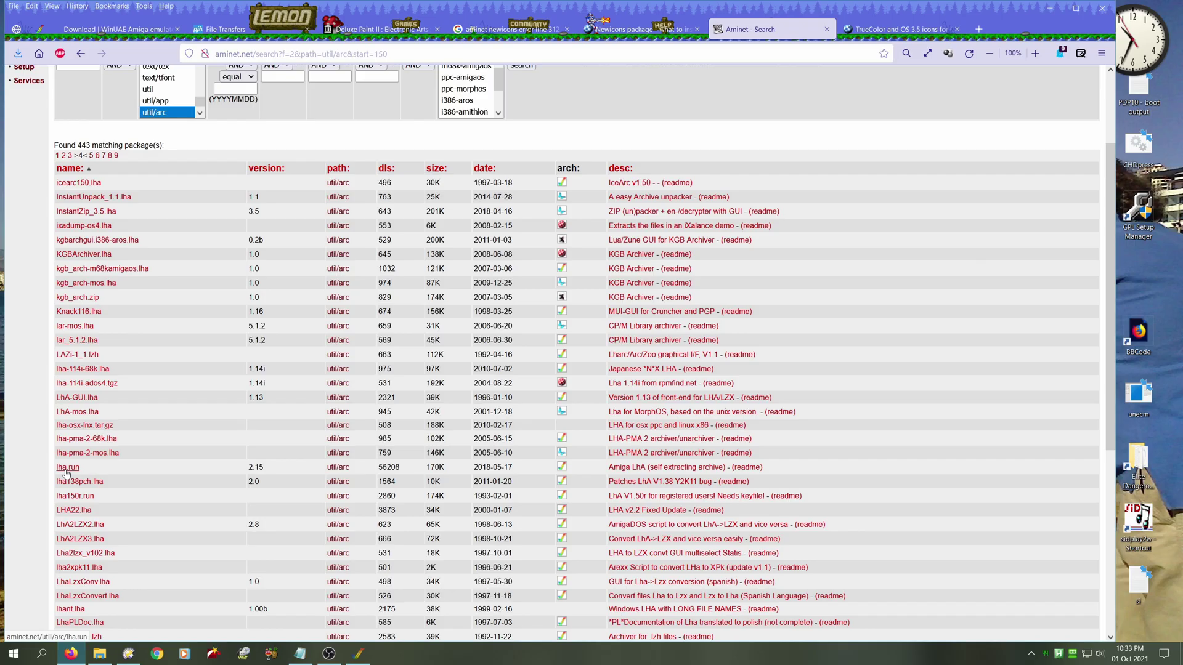
- Save lha.run (170 kB) from Aminet's util/arc and bring Directory Opus back to front
left_click(66, 470)
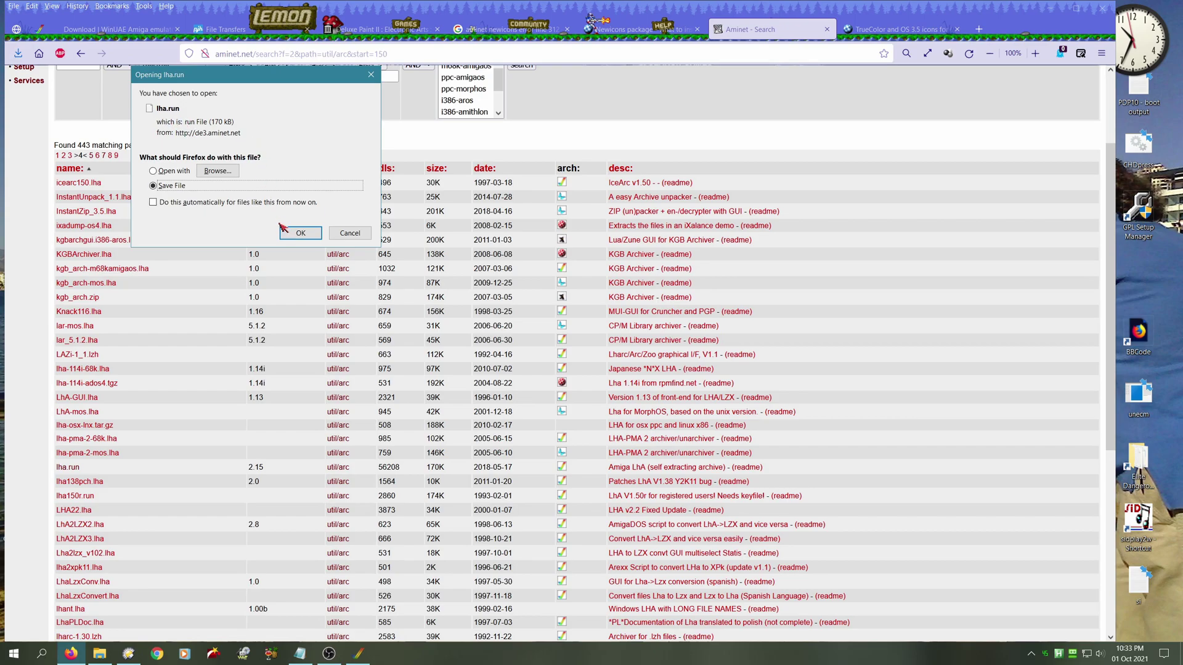
left_click(300, 234)
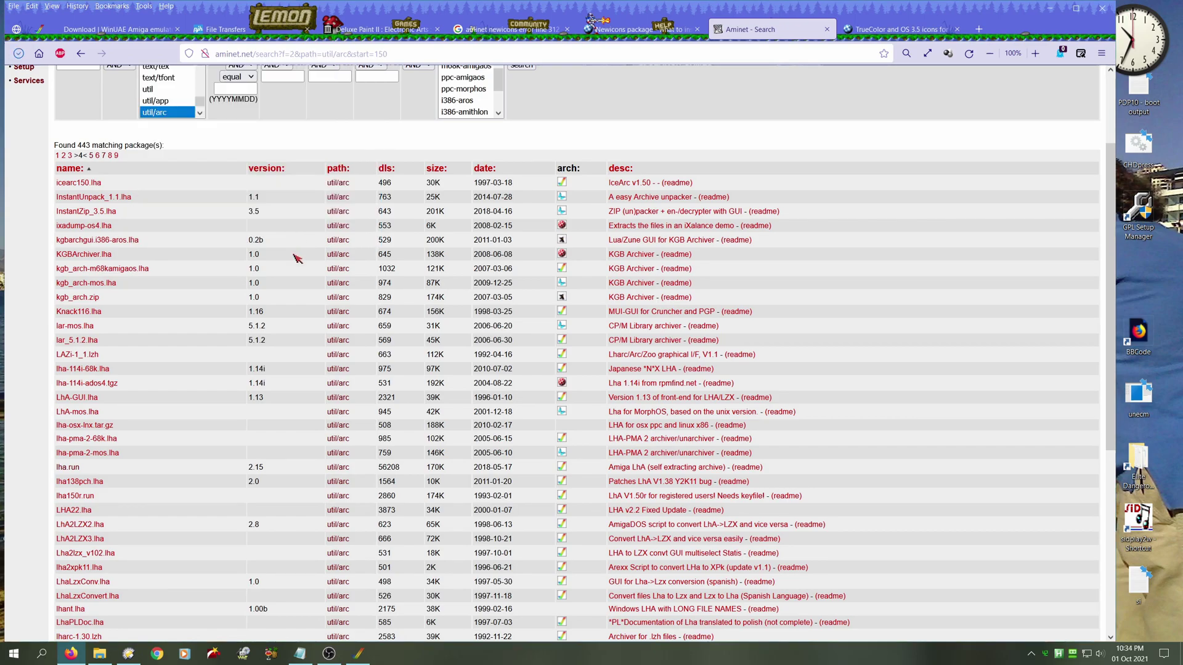
mouse_move(372, 658)
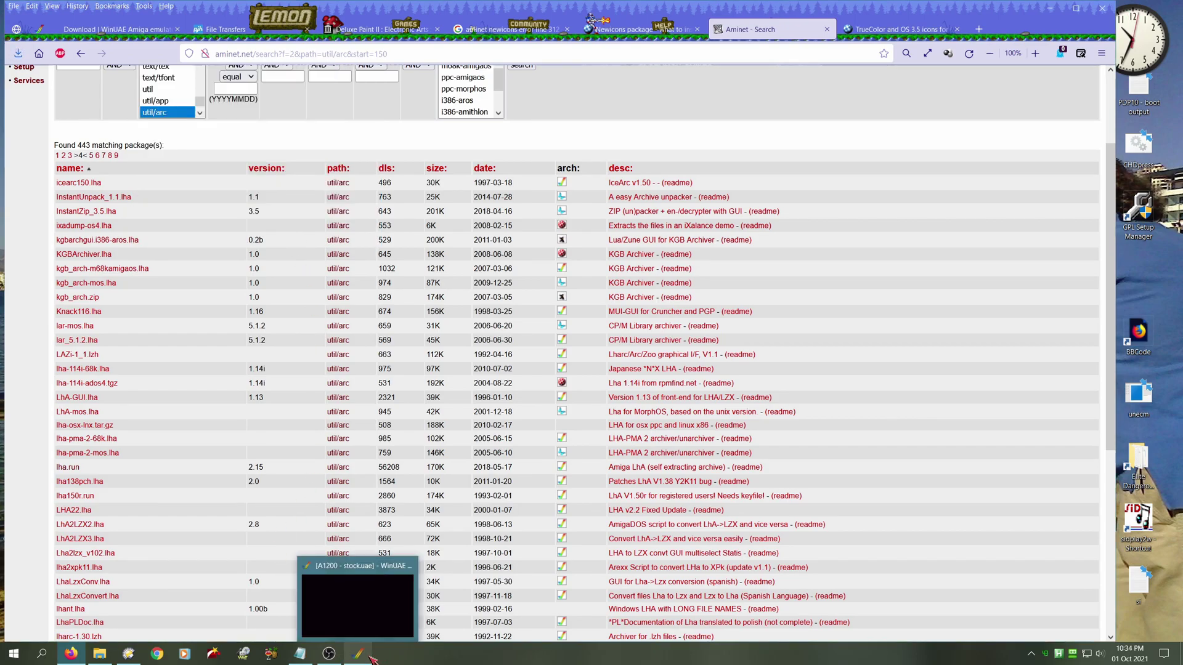
left_click(129, 658)
- Delete NewIconsV4.info and ClassAct.info from the Amiga HD listing
left_click(333, 427)
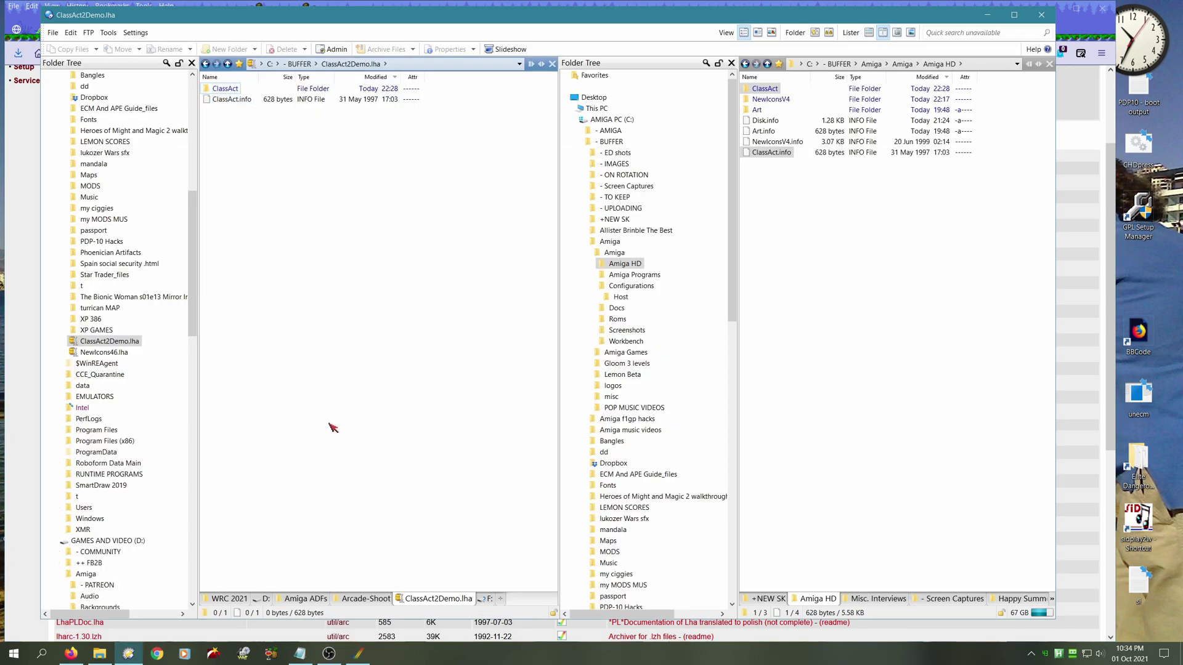
double_click(312, 419)
left_click(783, 312)
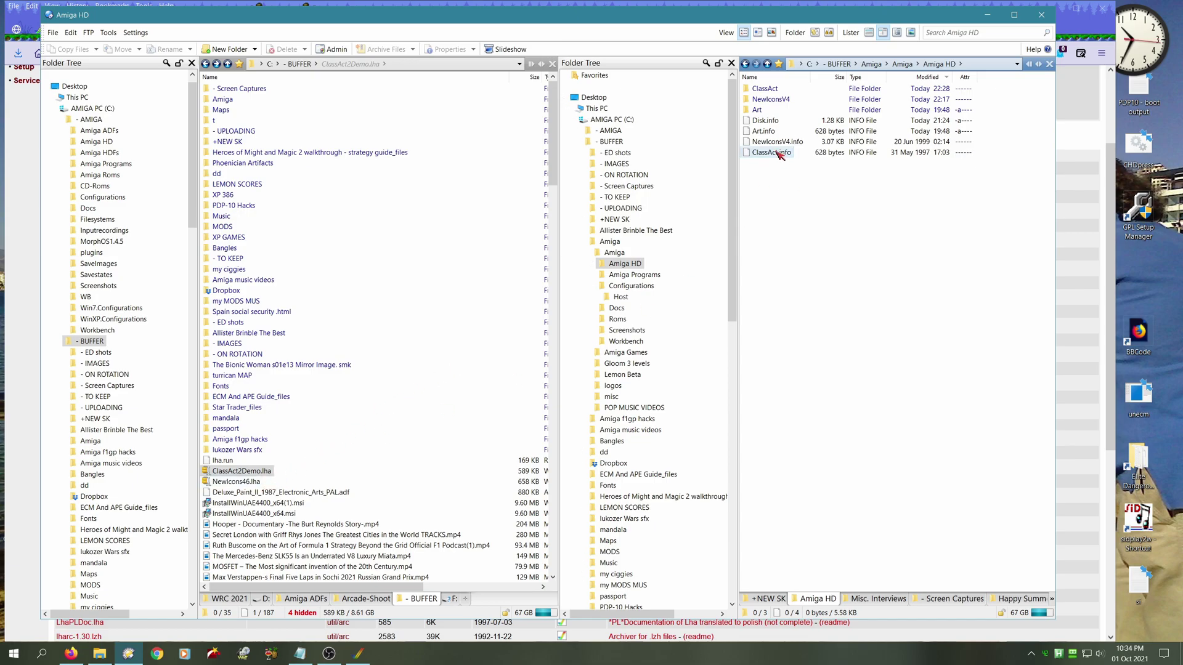
mouse_move(772, 152)
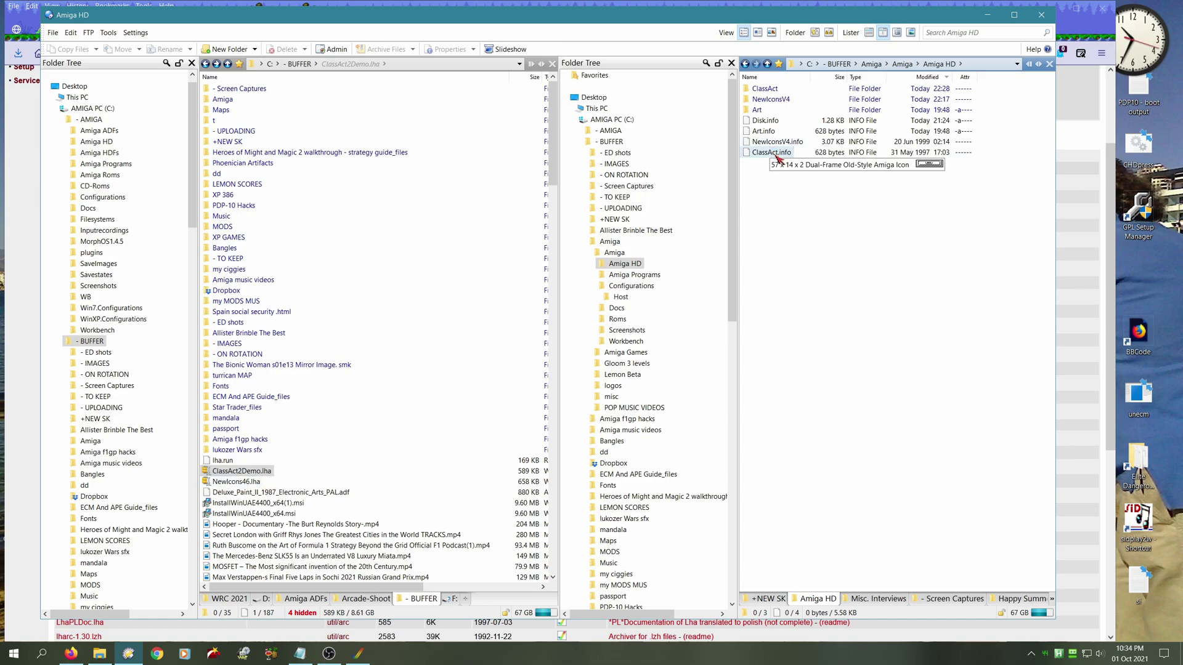
left_click(775, 142)
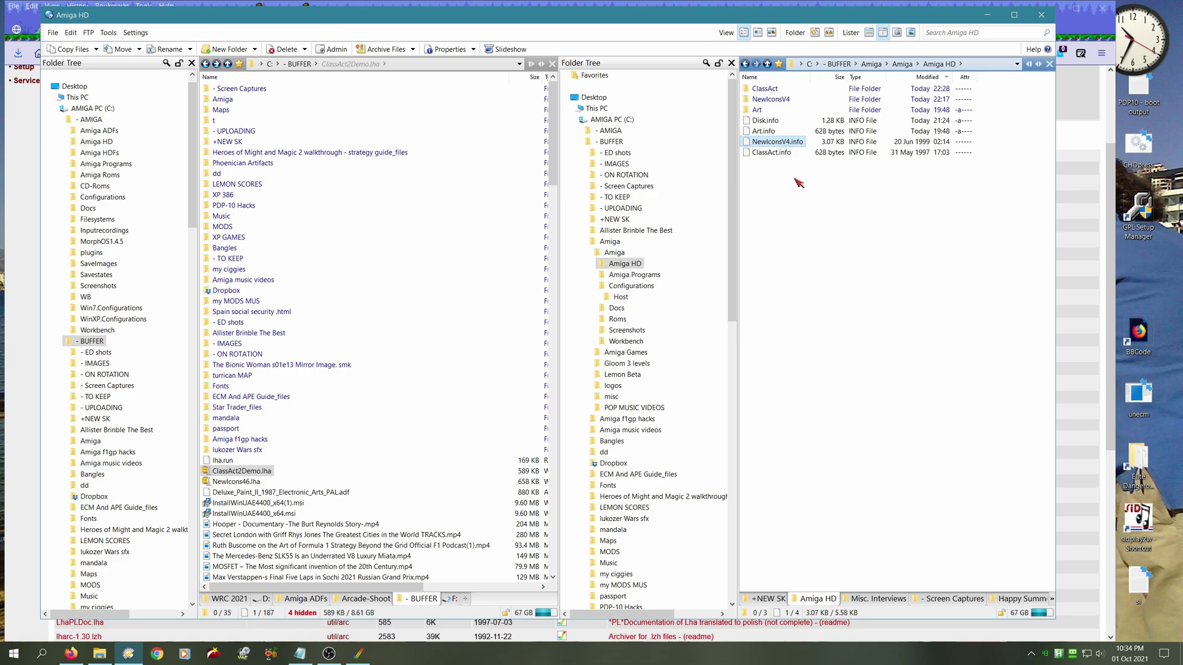
left_click_drag(795, 178, 777, 139)
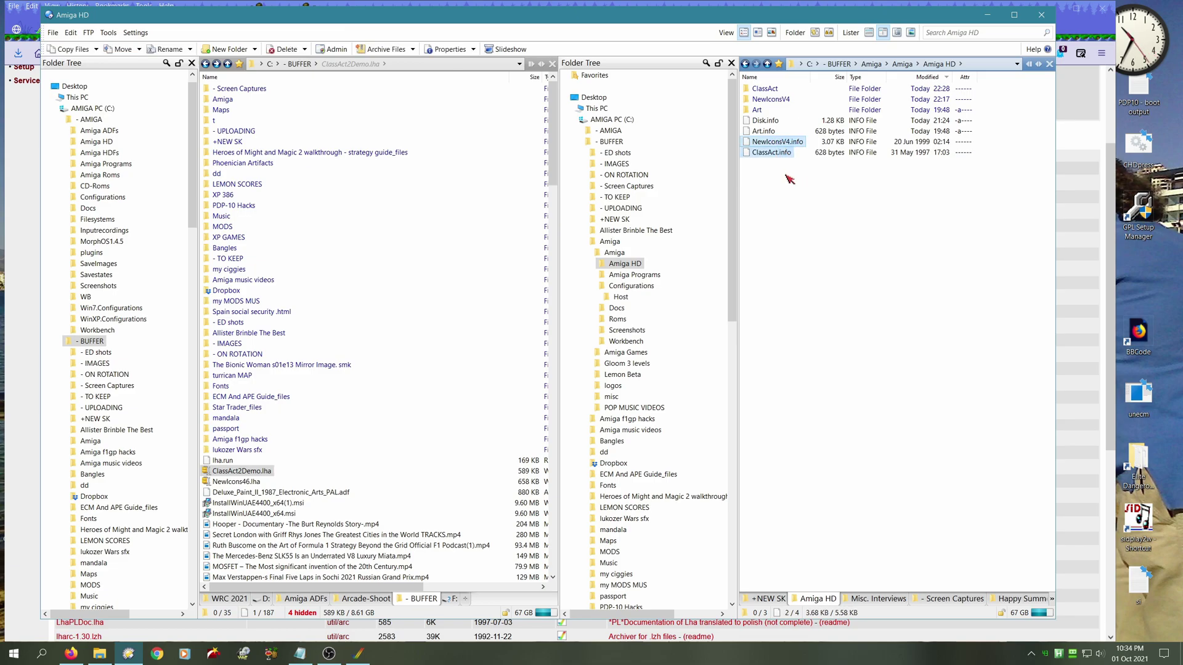
key("Delete")
key("Return")
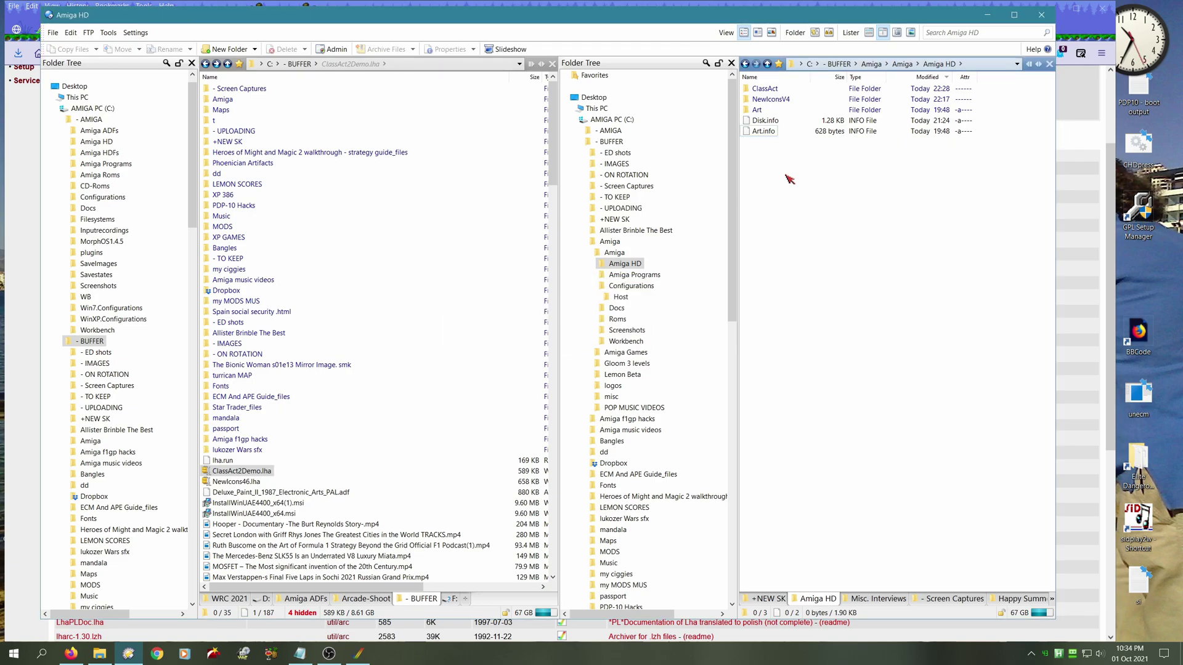
- Delete the NewIconsV4 and ClassAct folders from Amiga HD
left_click(769, 99)
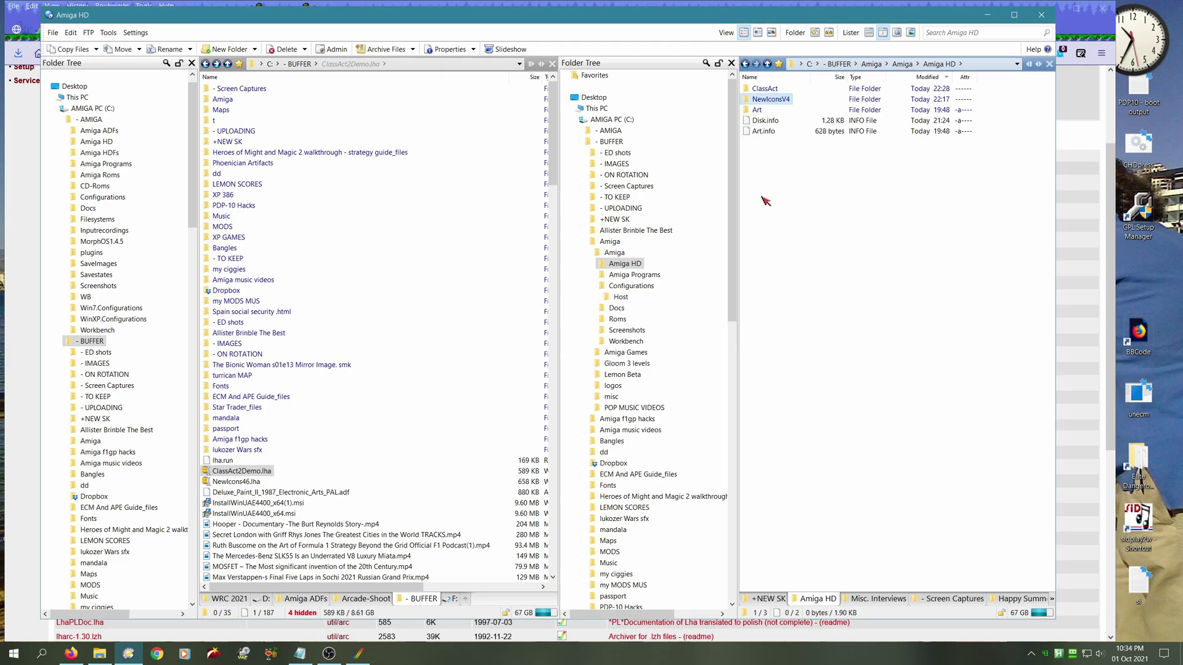
key("Delete")
key("Escape")
left_click(763, 88)
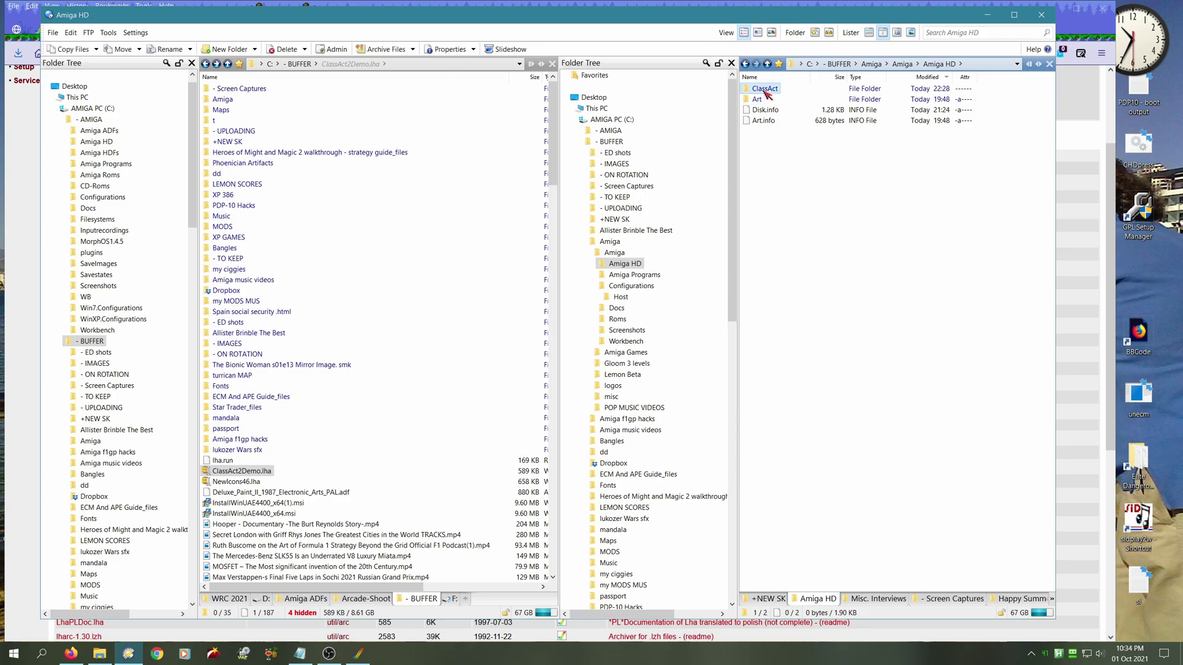
key("Delete")
key("Return")
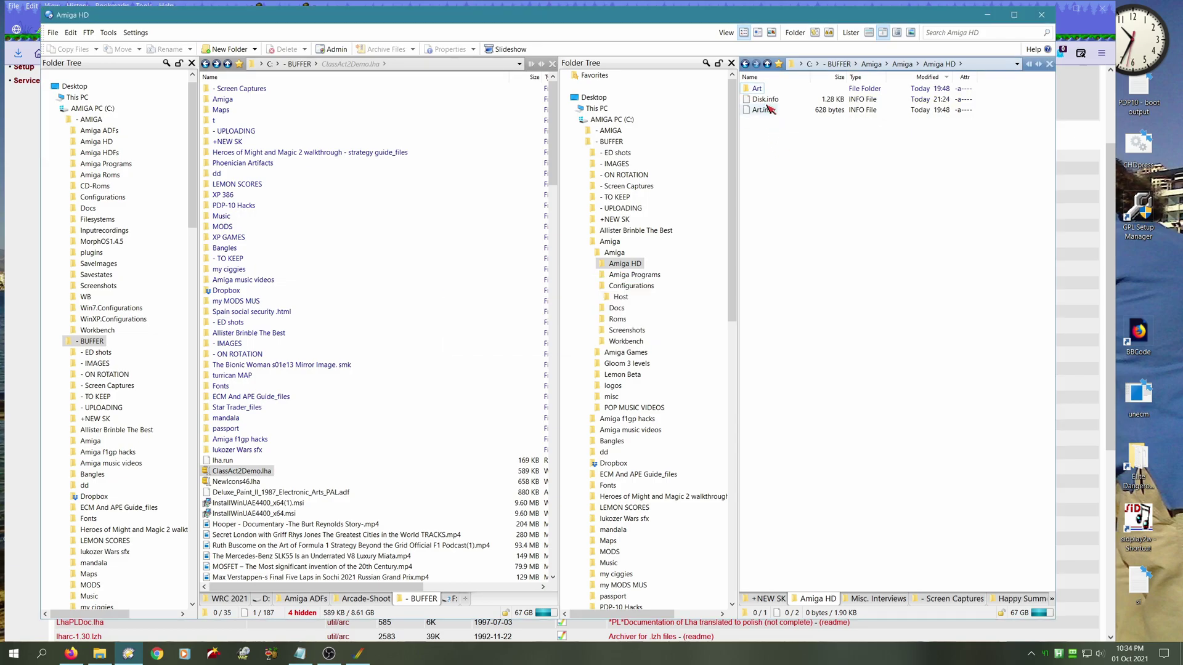
- Move ClassAct2Demo.lha, NewIcons46.lha and lha.run from BUFFER into Amiga HD
left_click(248, 482, "ctrl")
left_click_drag(248, 483, 795, 359)
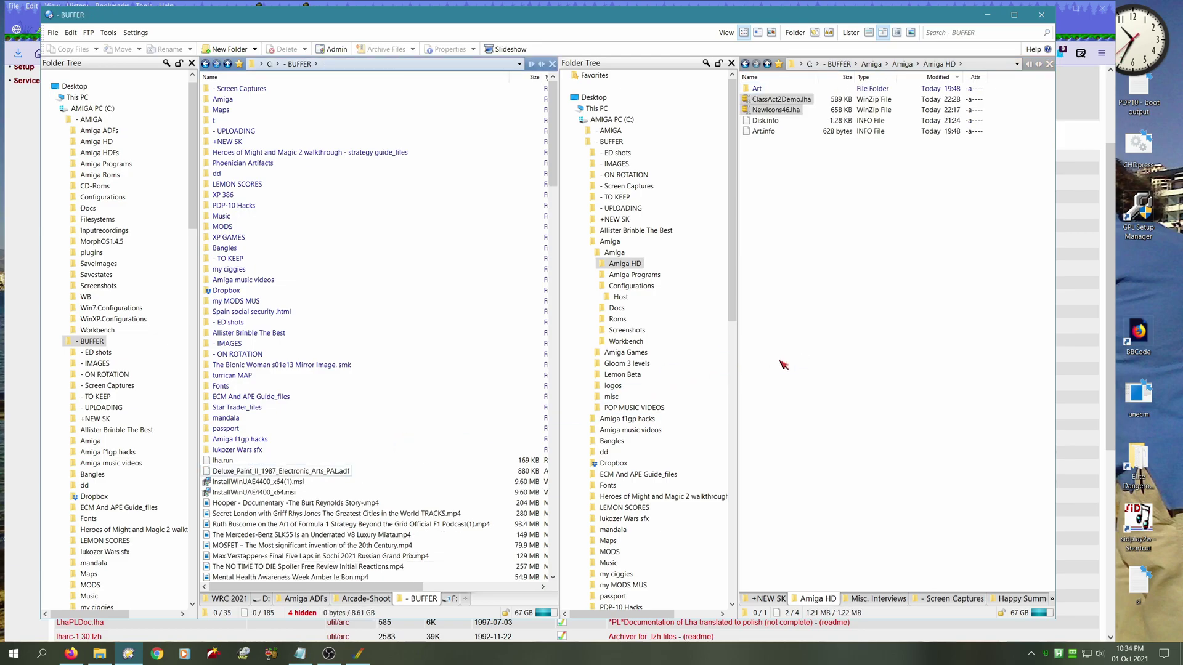
left_click_drag(216, 466, 897, 423)
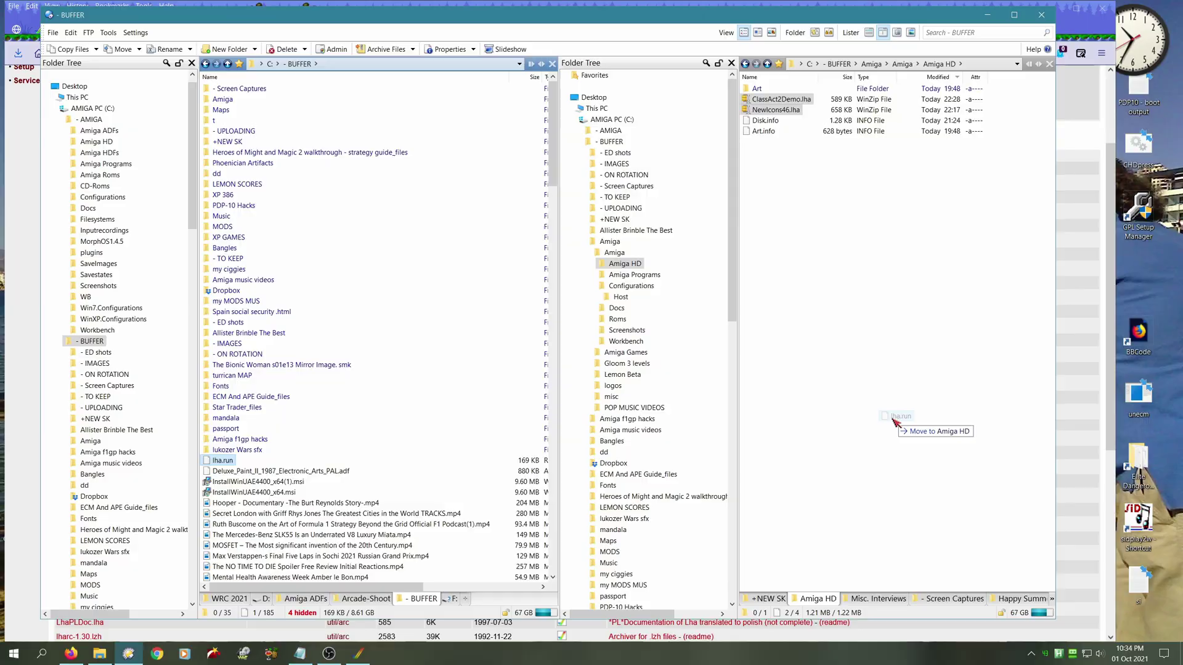
left_click_drag(896, 422, 896, 423)
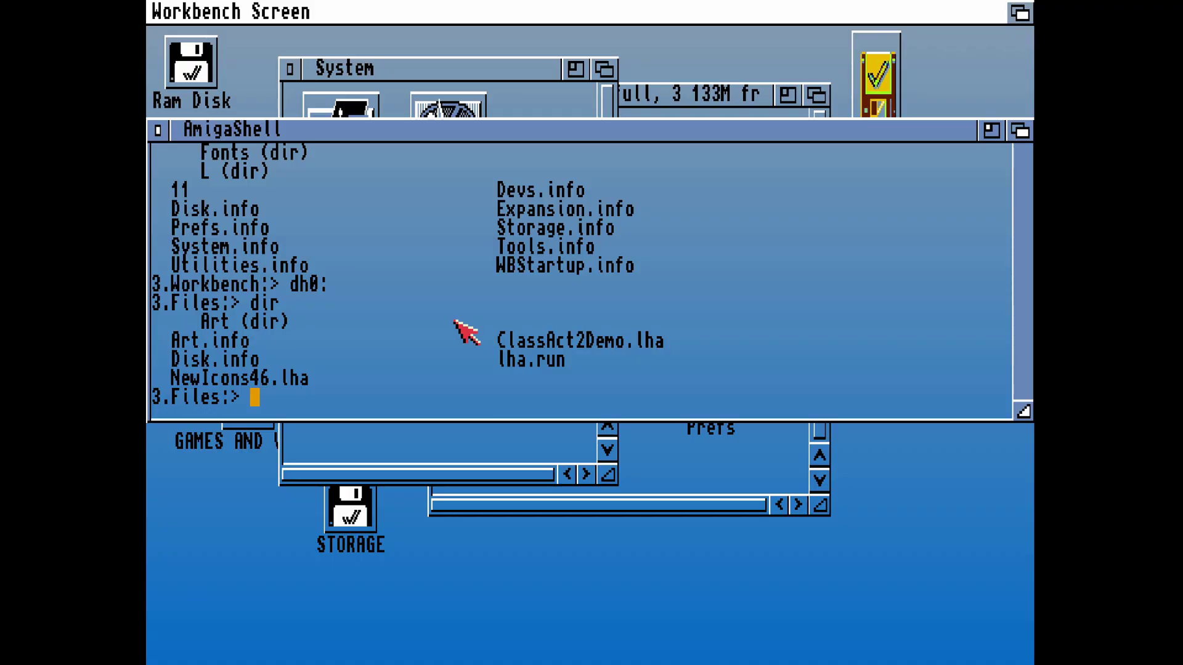
- Run lha.run at the Files: prompt and list the extracted LhA.guide, lha_68020, lha_68040 and lha_68k files
type("lha.run")
key("Return")
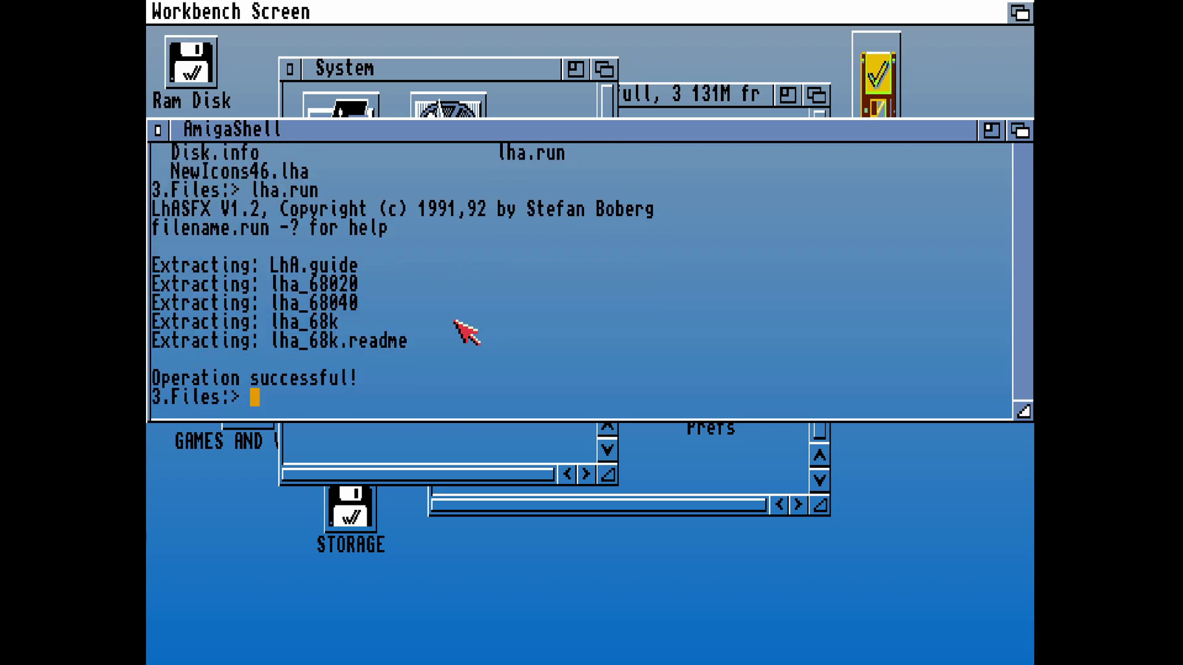
type("dir")
key("Return")
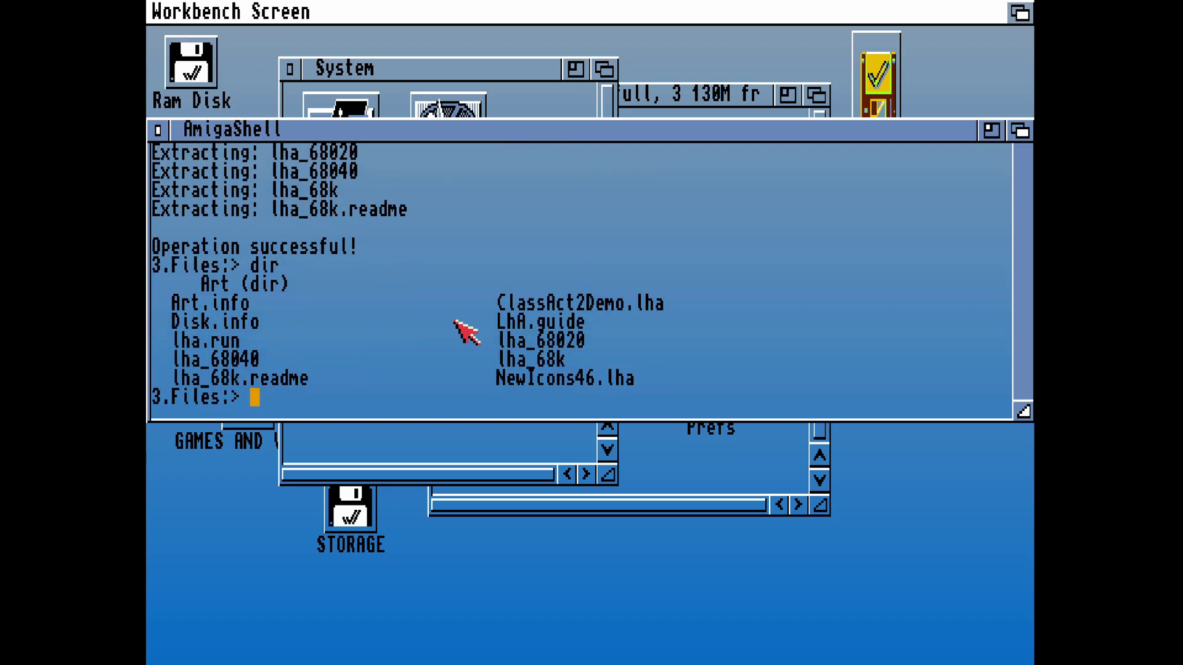
- Copy lha_68020 into C: as lha and list the directory
type("copy lha")
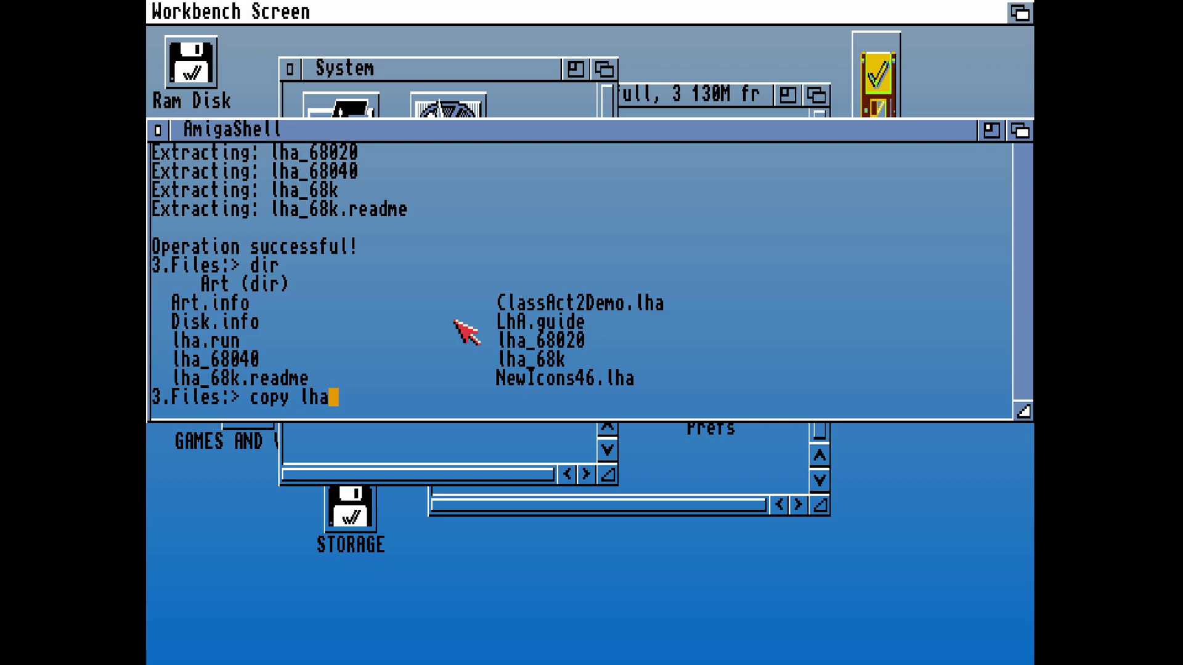
type("_68020")
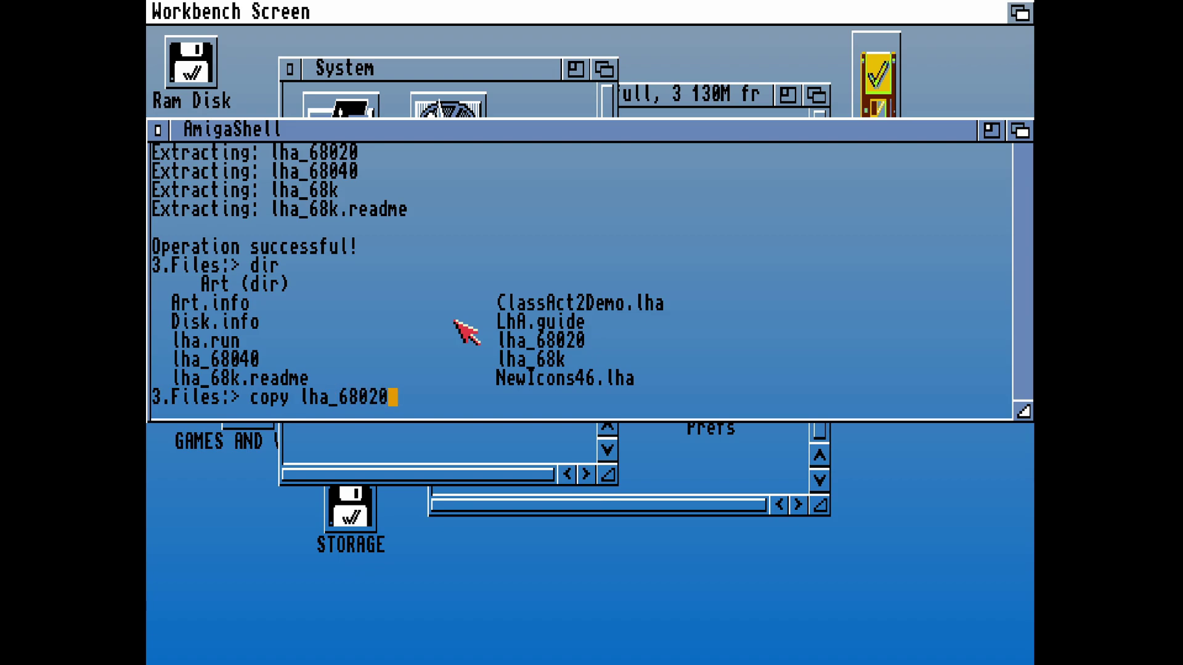
type(" c:lha")
key("Return")
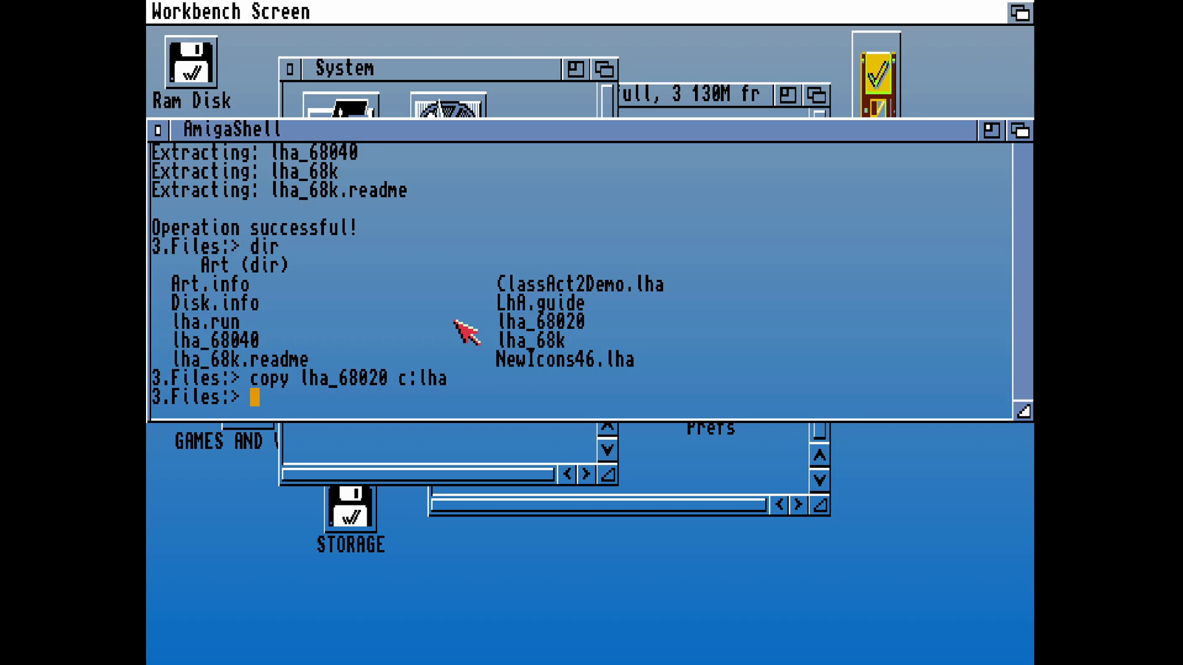
type("c")
key("BackSpace")
type("dir")
key("Return")
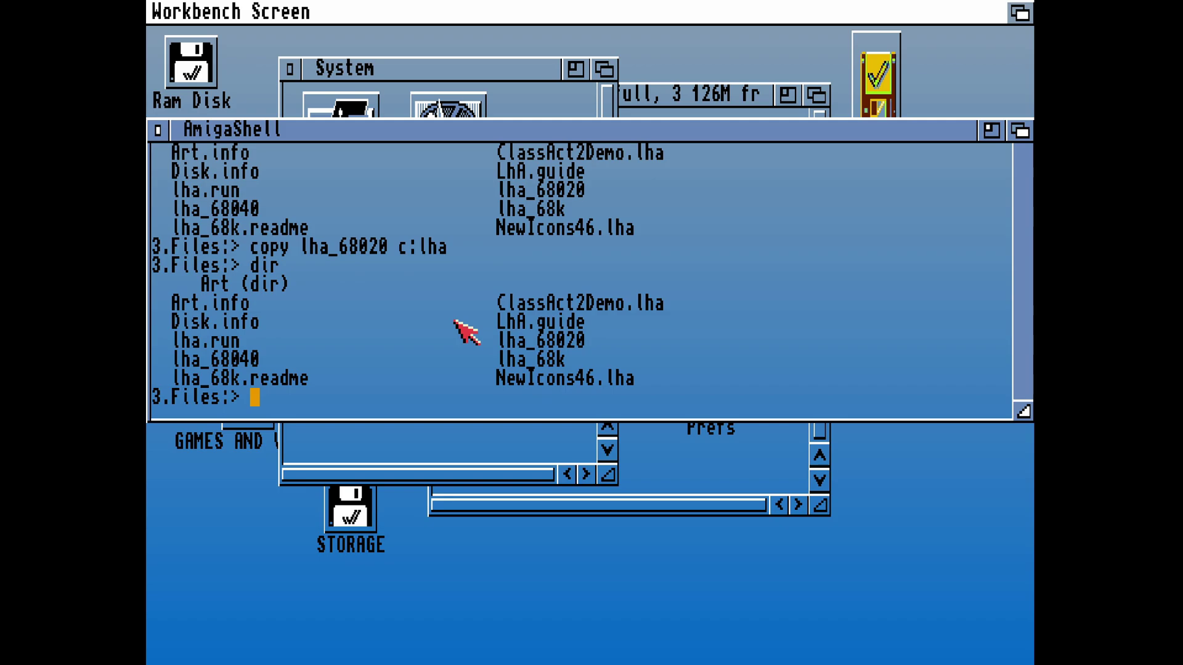
- Delete the leftover files with 'delete lha#?' and list what remains
type("delete lha")
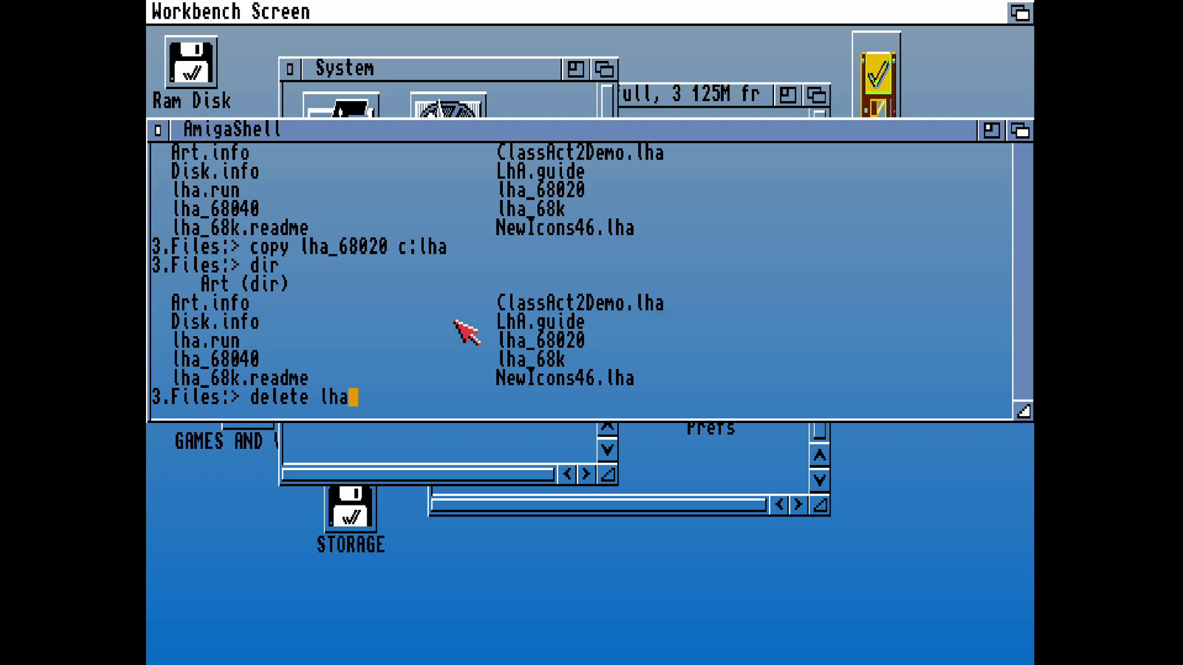
type("#?")
key("Return")
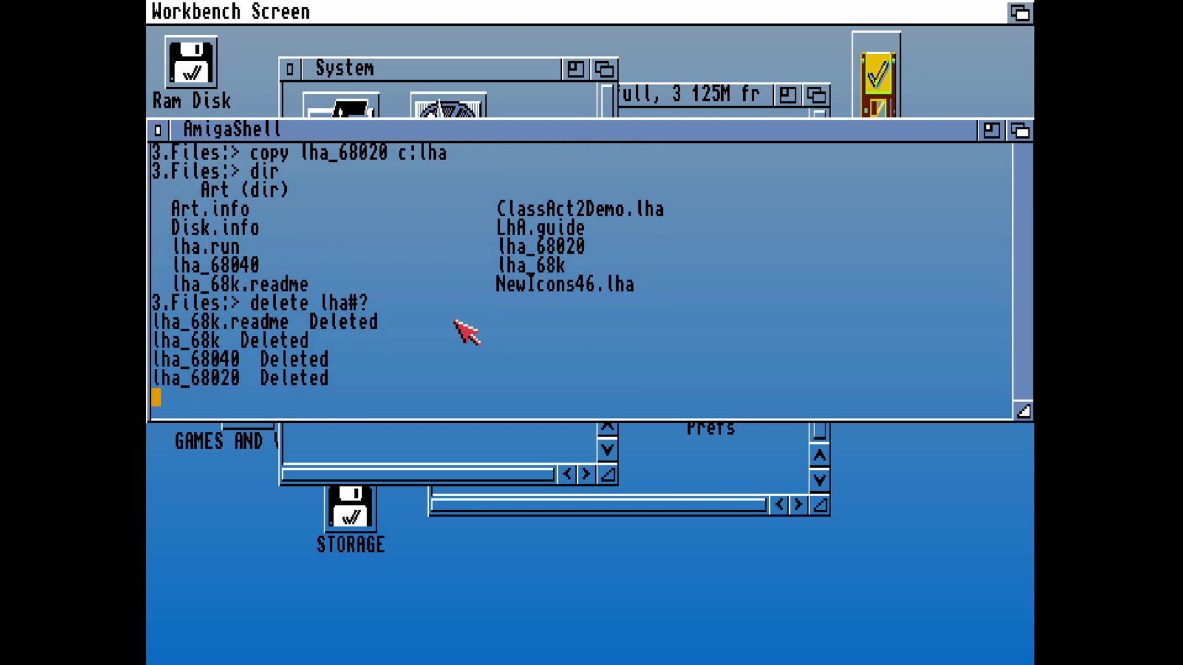
type("dir")
key("Return")
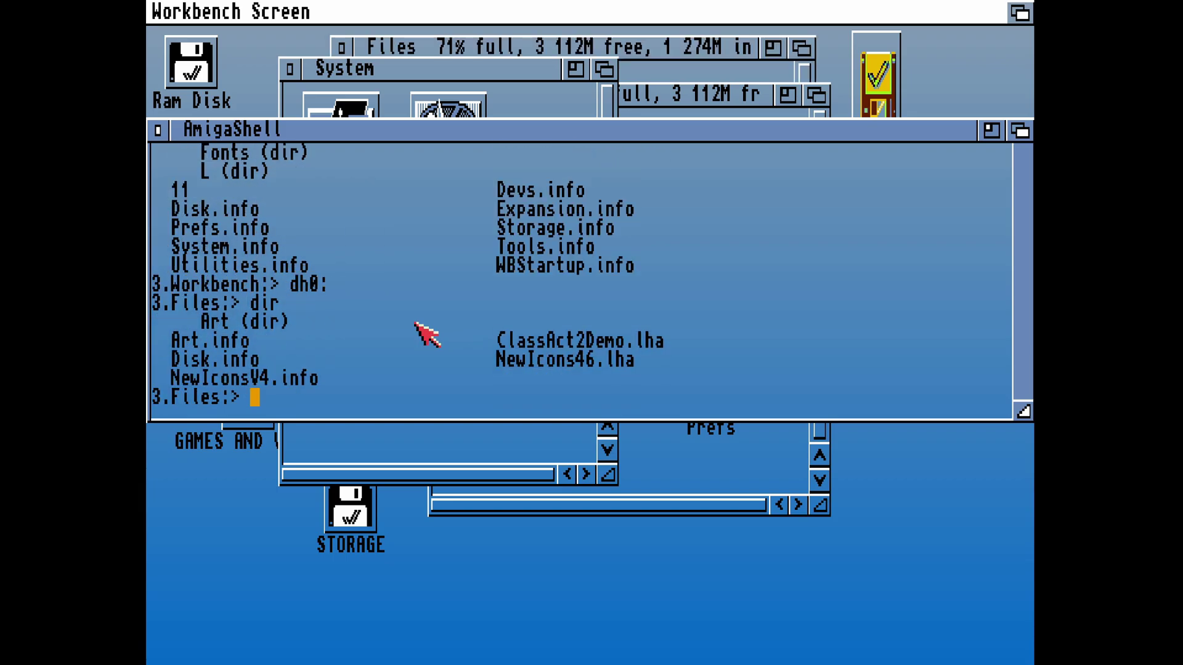
- Extract newicons46.lha with 'lha x', answering y to overwrite NewIconsV4.info
type("lha")
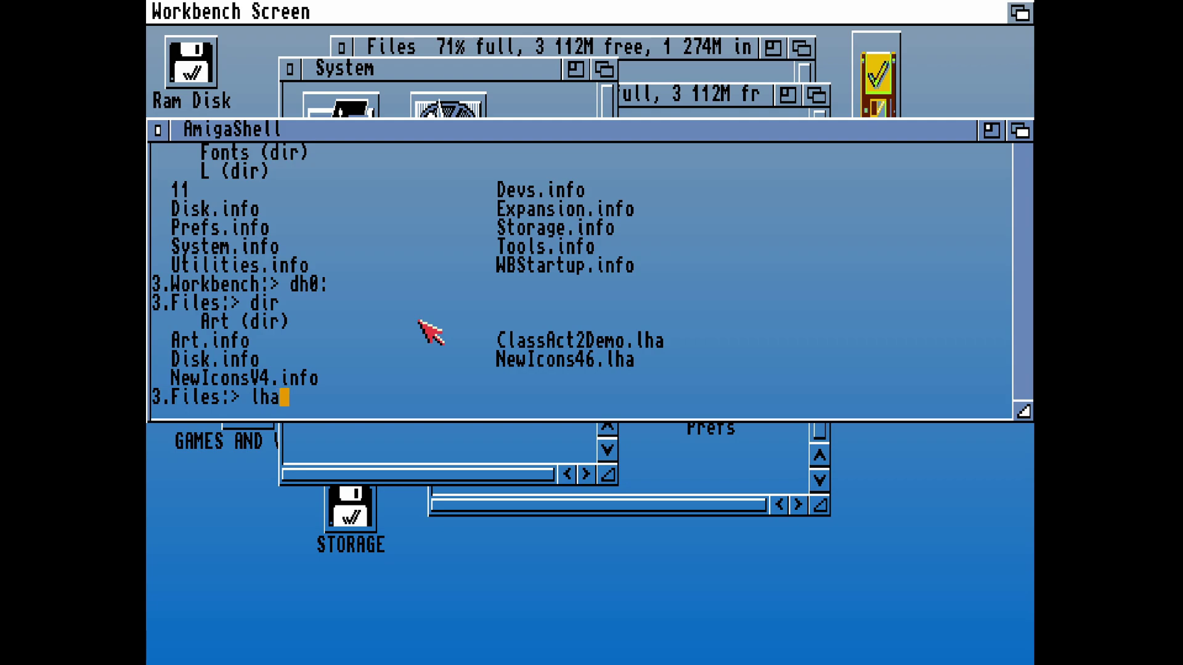
type(" x newico")
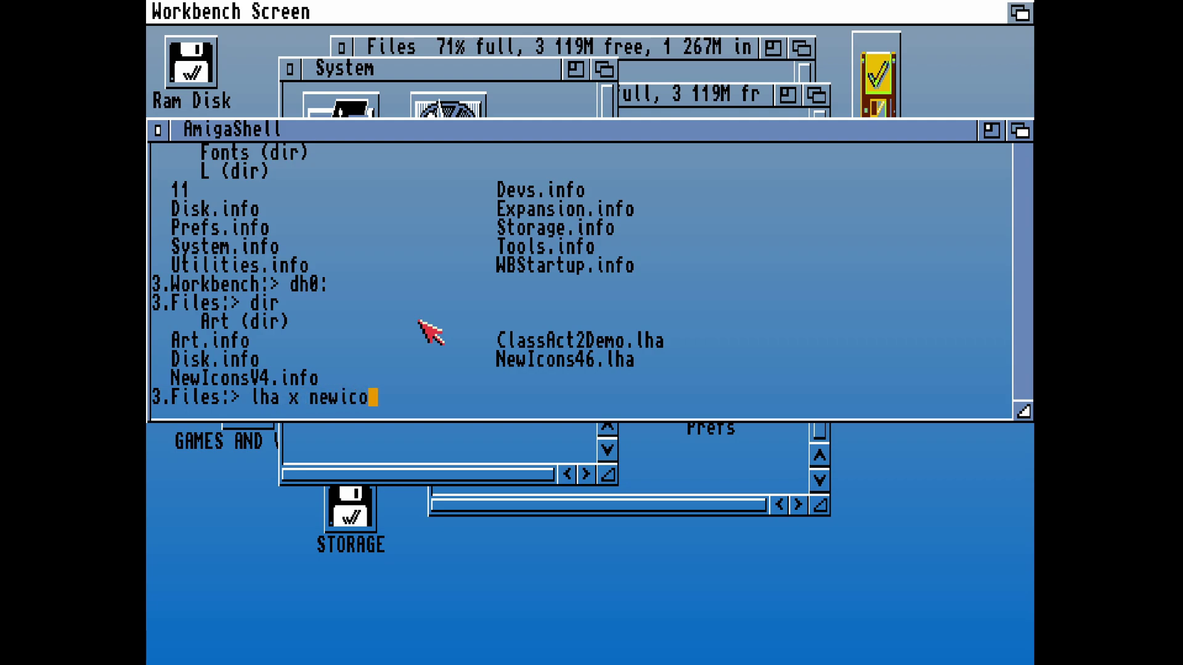
type("ns46.l")
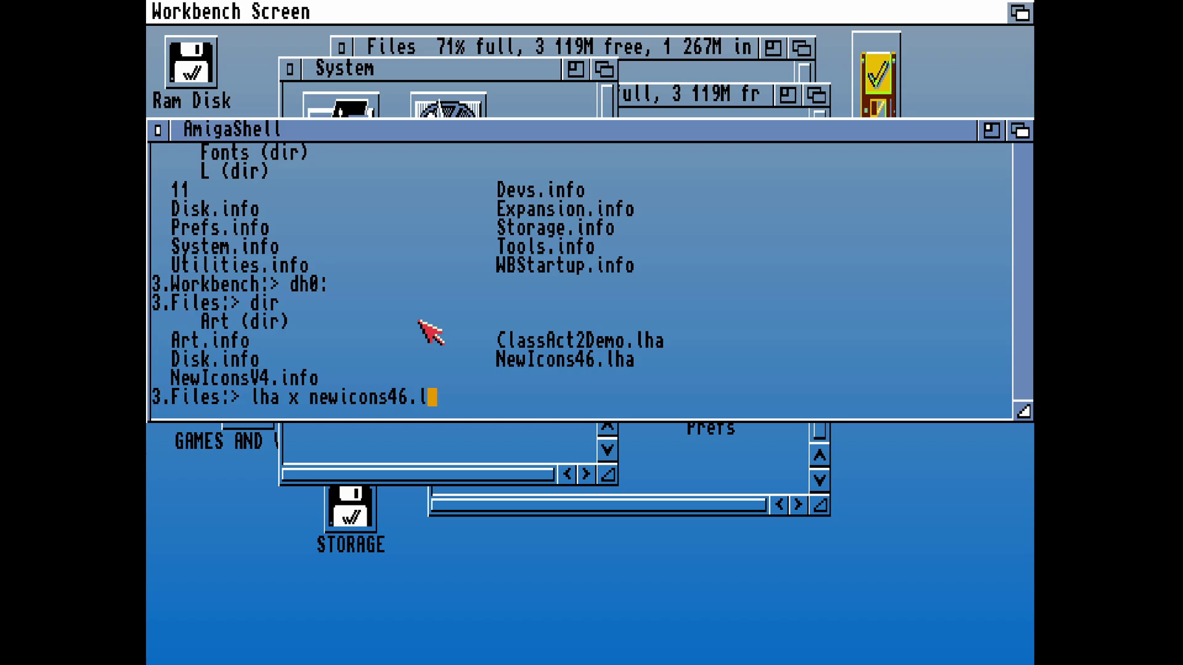
type("ha")
key("Return")
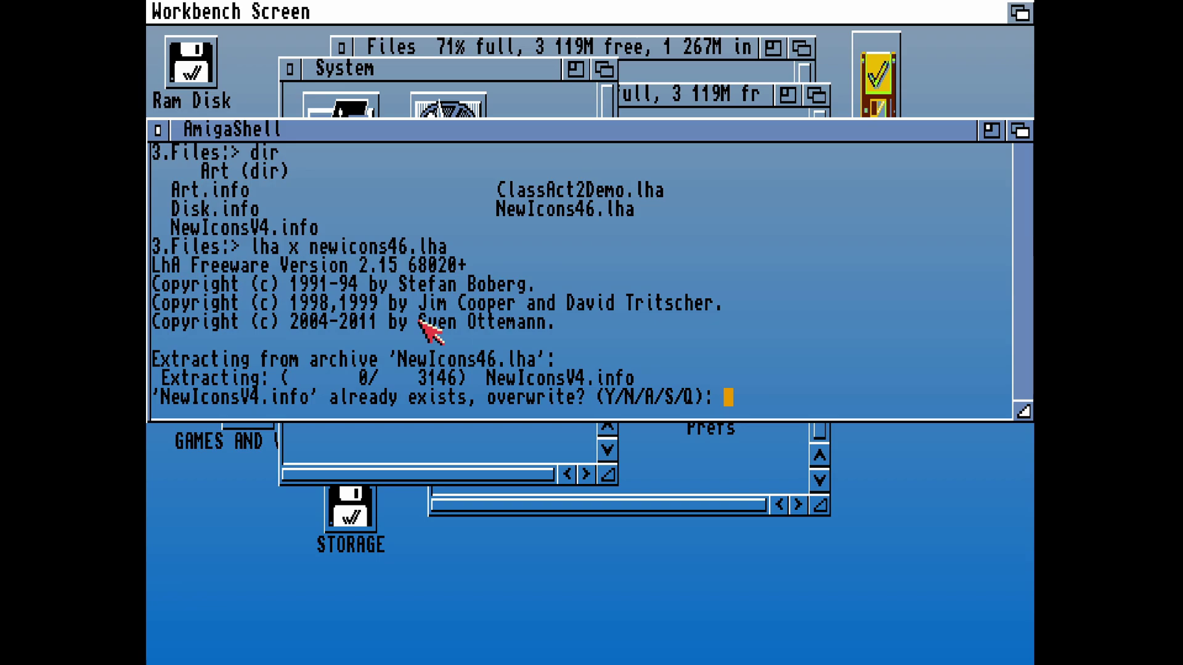
type("y")
key("Return")
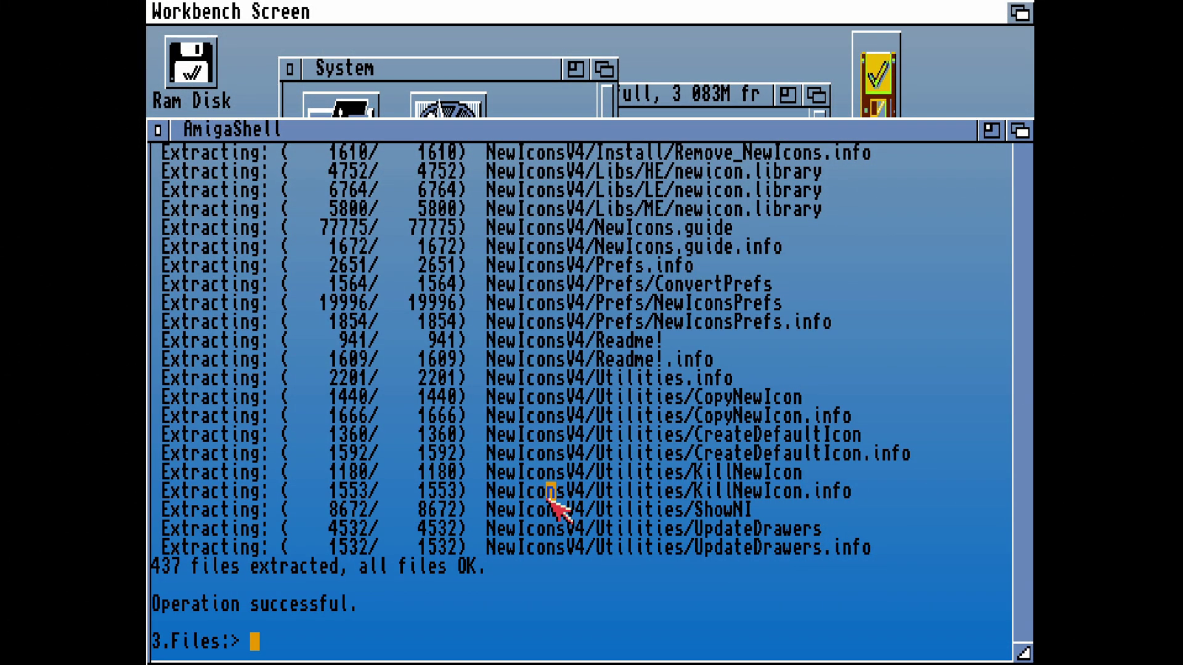
- Confirm the NewIconsV4 drawer exists, then enter it and list its contents
type("dir")
key("Return")
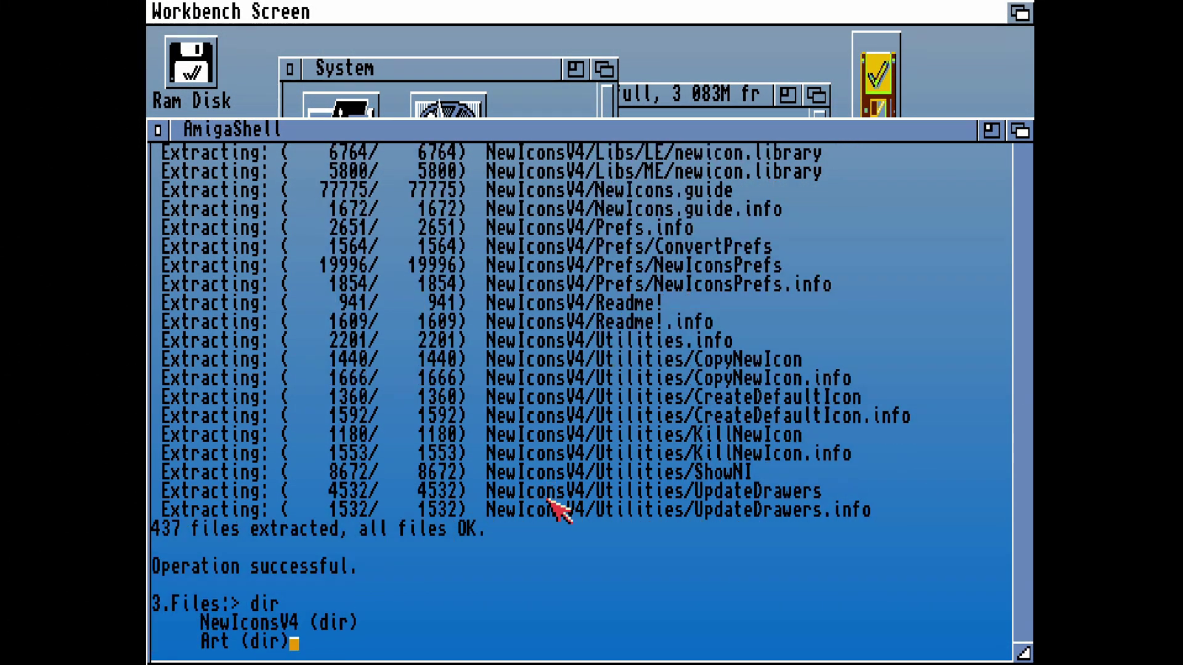
type("cd n")
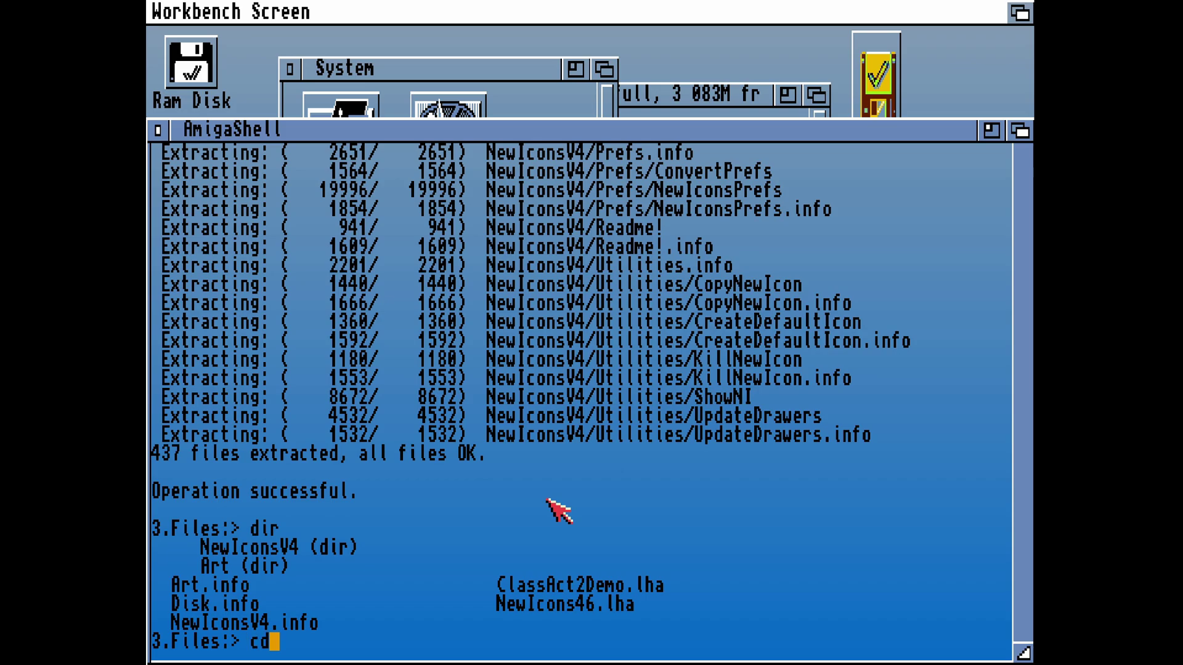
type("ewi")
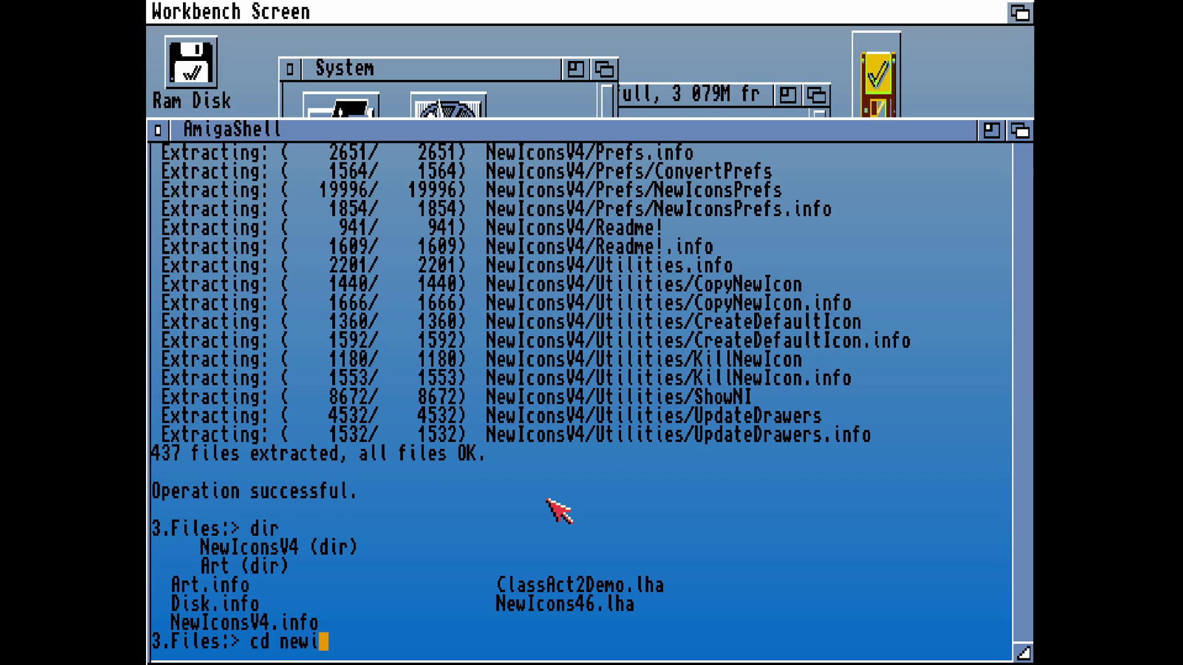
type("consv4")
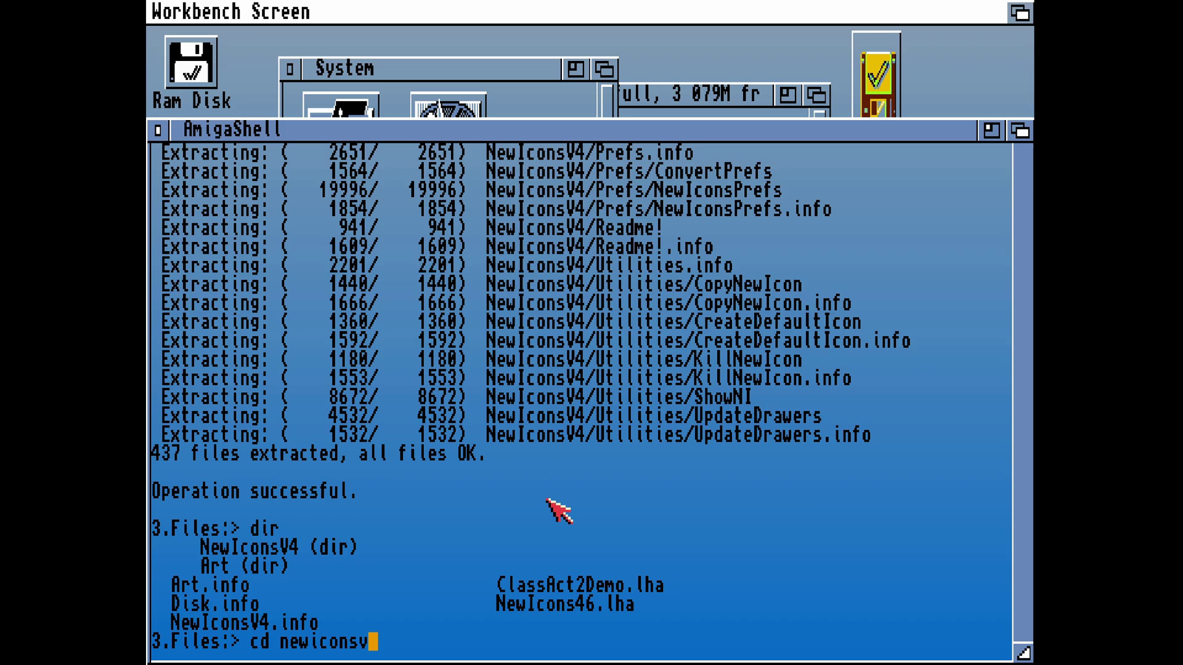
key("Return")
type("dir")
key("Return")
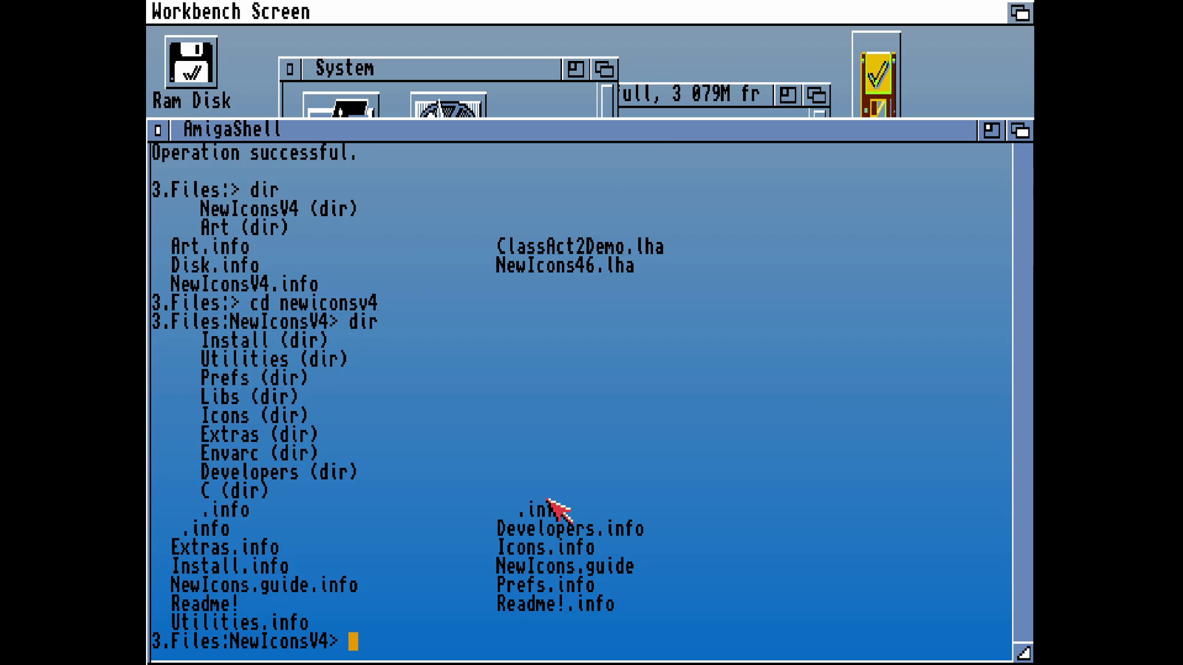
- Browse into NewIconsV4's Libs/ME drawer and copy newicon.library to libs:
type("cd libs")
key("Return")
type("dir")
key("Return")
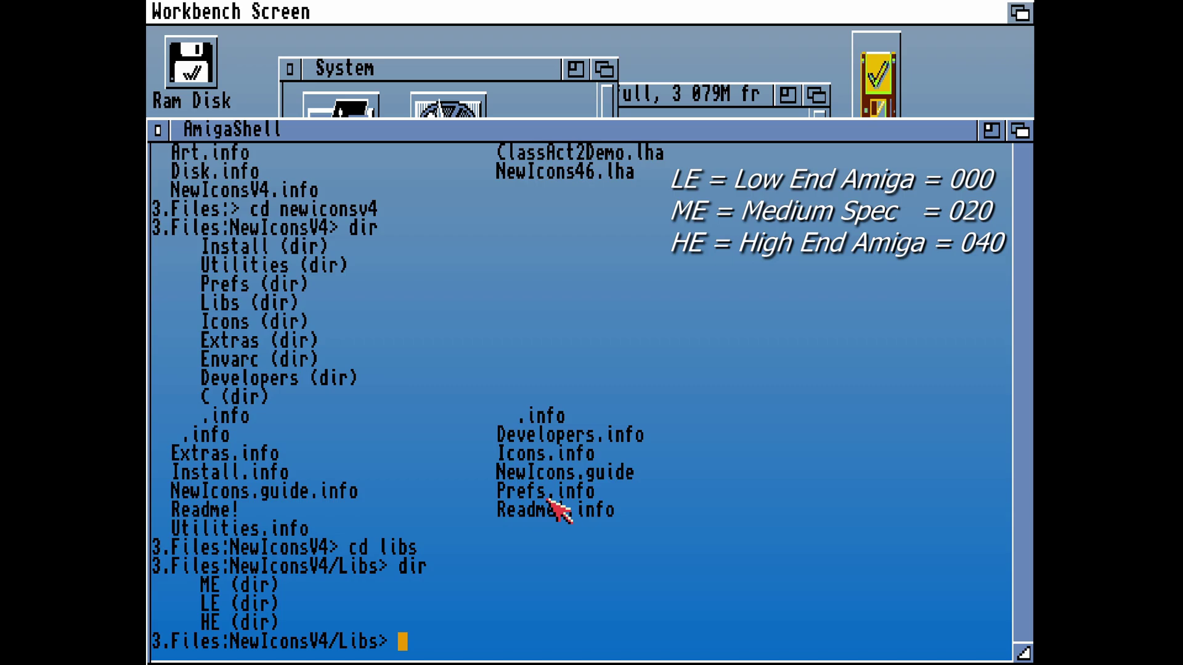
type("cd me")
key("Return")
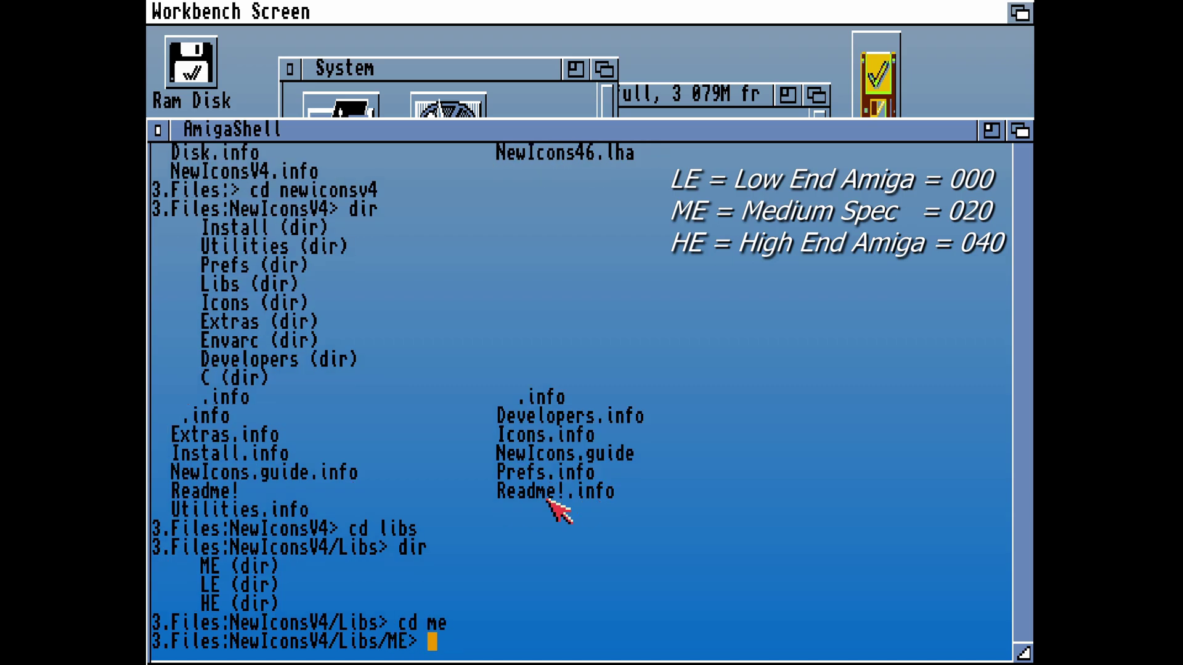
type("dir")
key("Return")
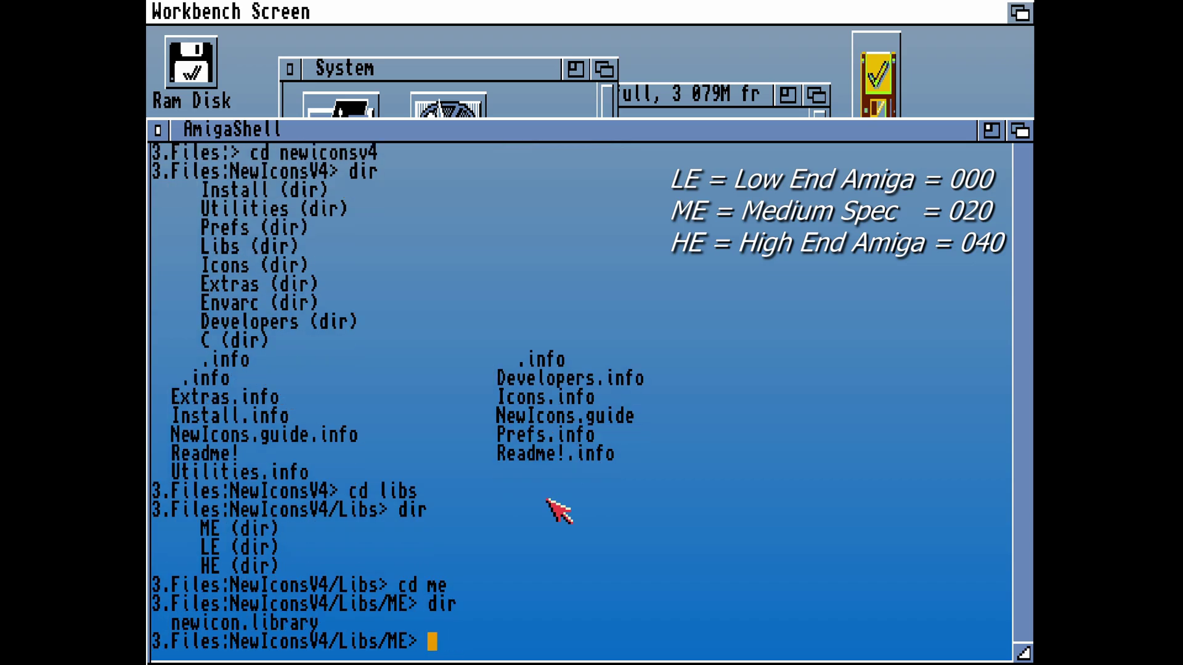
type("copy newicon")
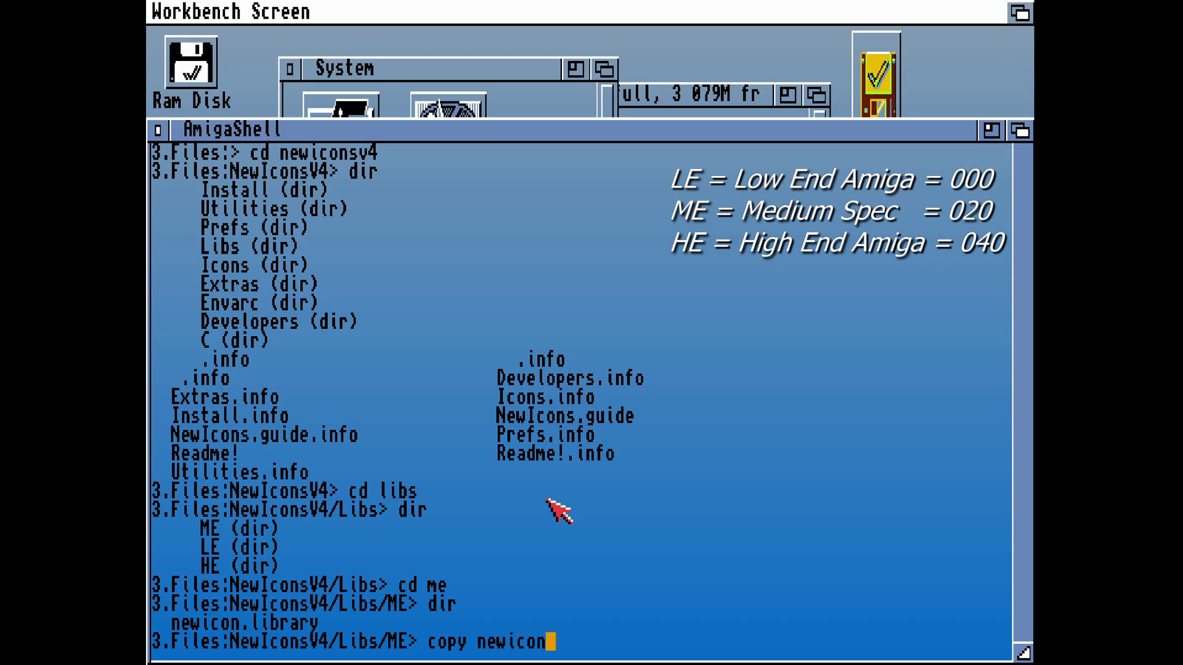
type(".library")
type(" libs")
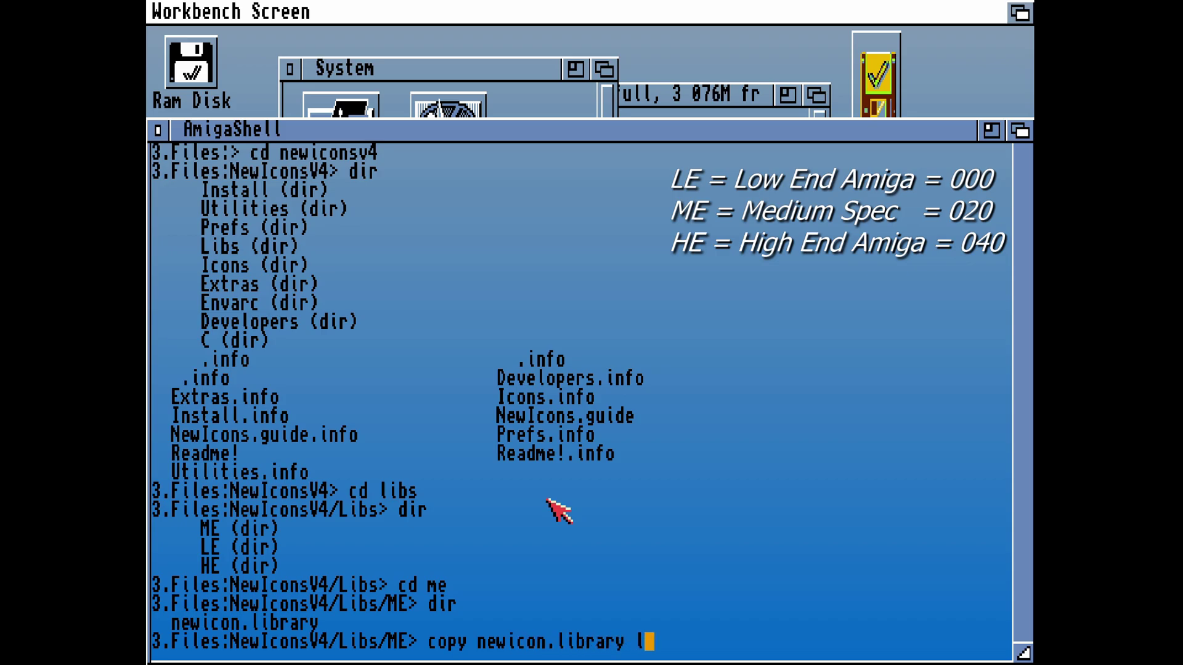
type(":")
key("Return")
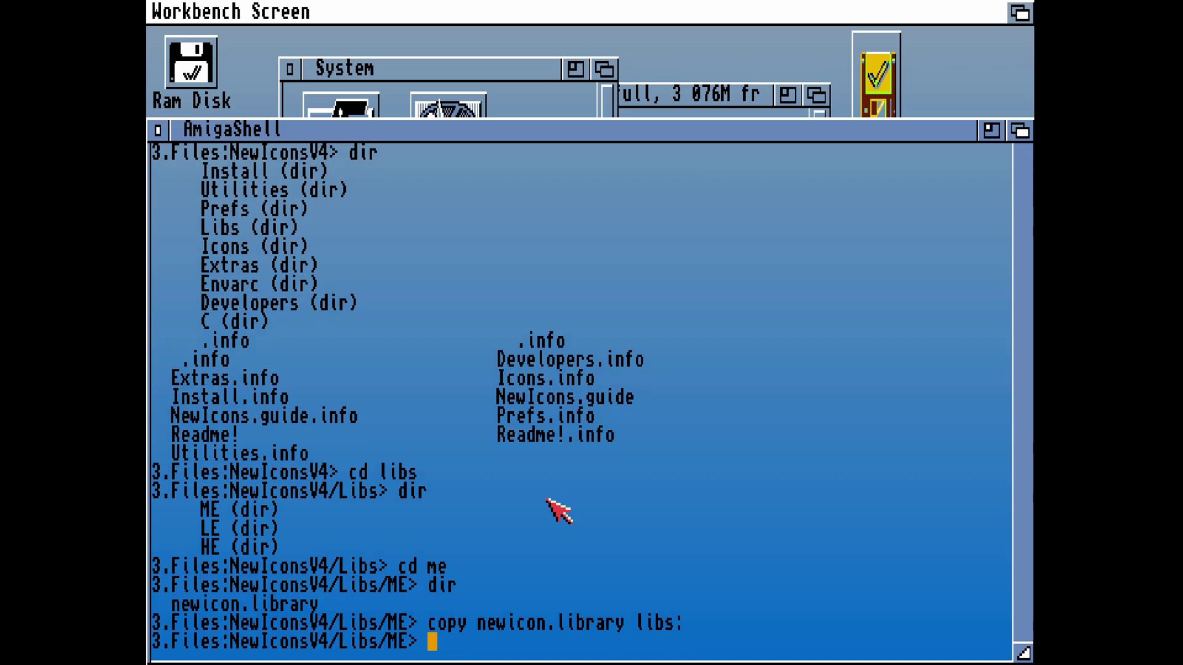
- Go back up to the Libs drawer and list it after a failed 'cd c'
type("cd /")
key("Return")
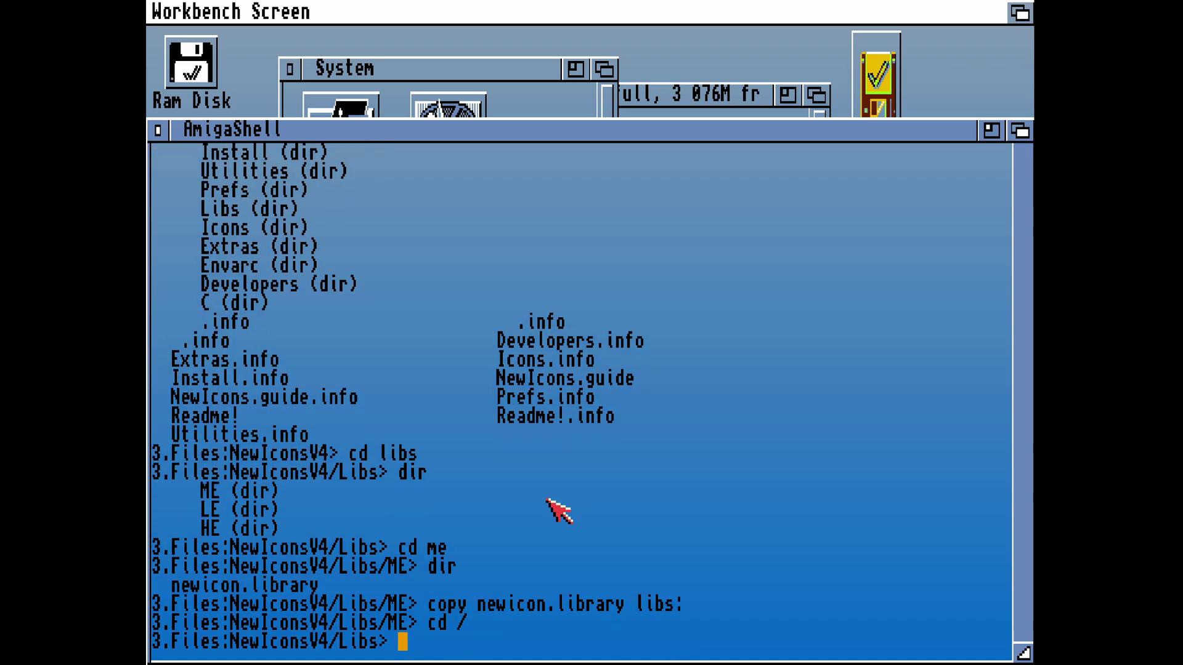
type("cd cd")
key("Return")
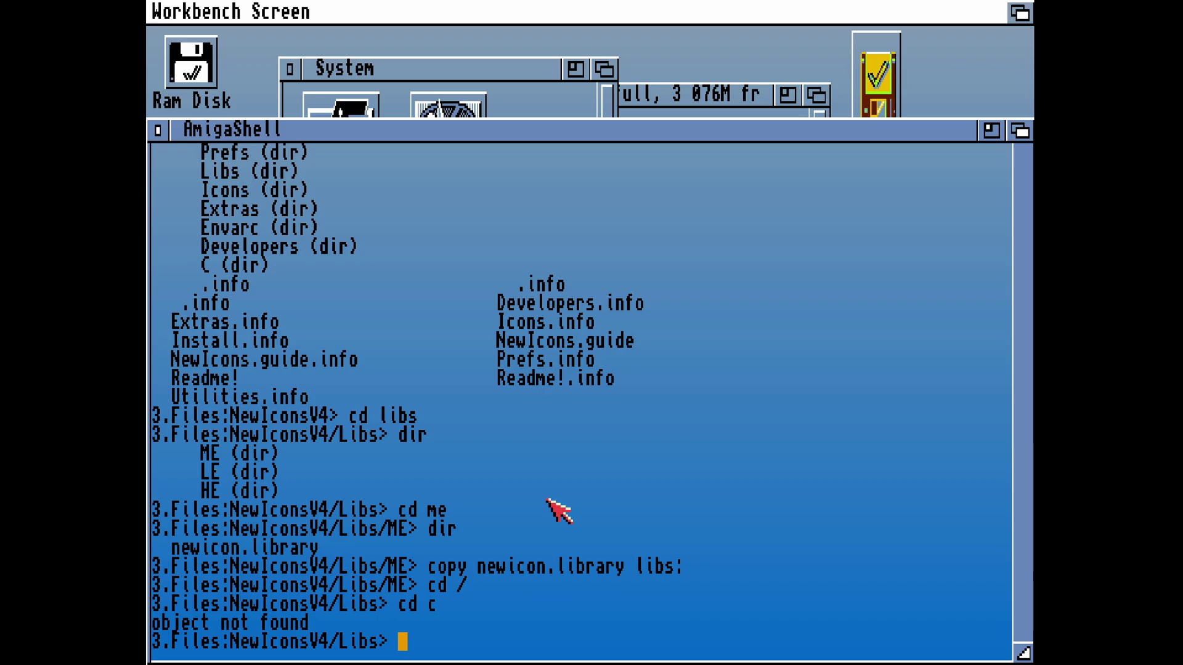
type("dir")
key("Return")
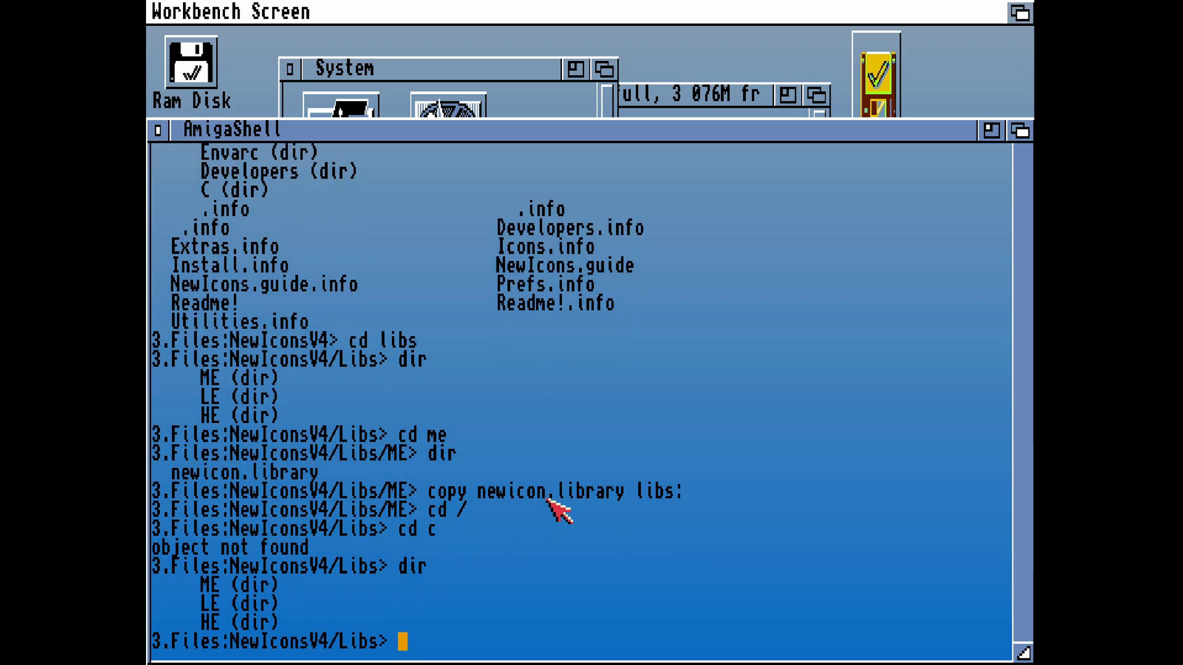
- Enter NewIconsV4's C drawer, list its six commands and enter 'copy #? c:'
type("cd /")
key("Return")
type("cd c")
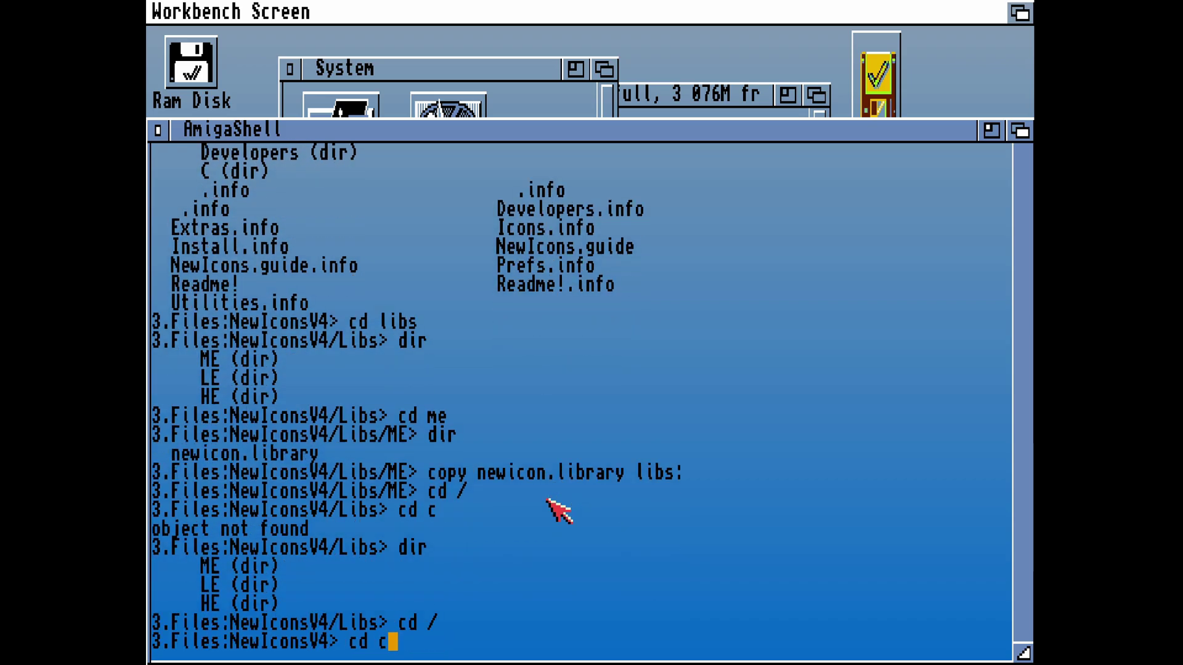
key("Return")
type("dir")
key("Return")
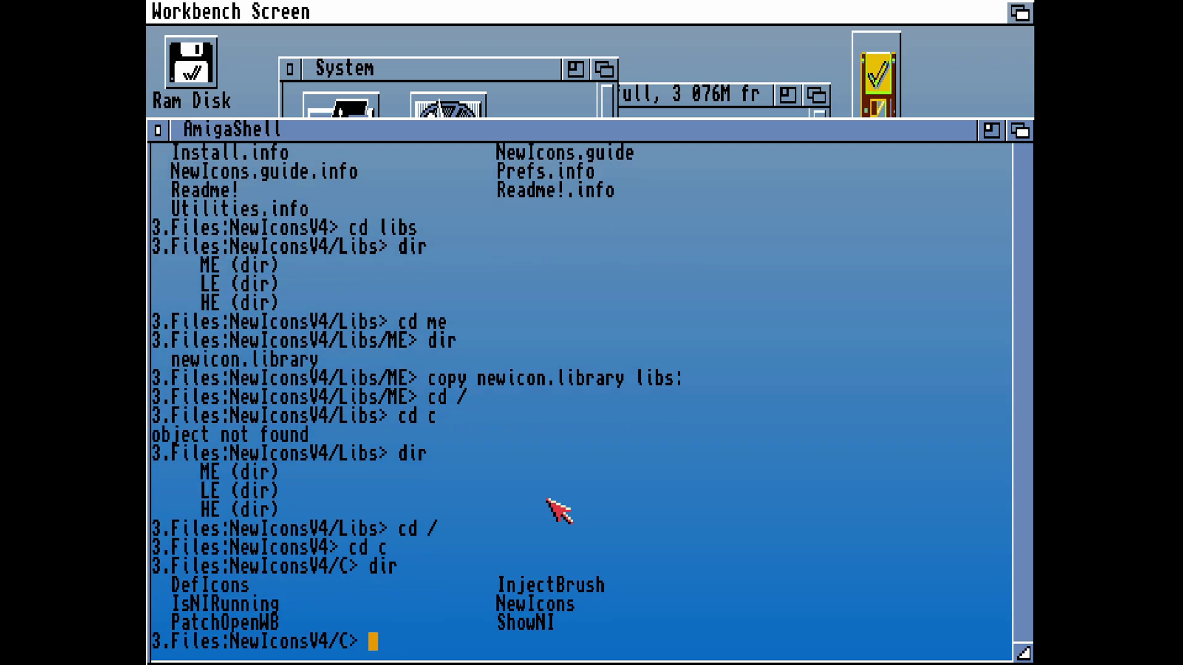
type("copy #?")
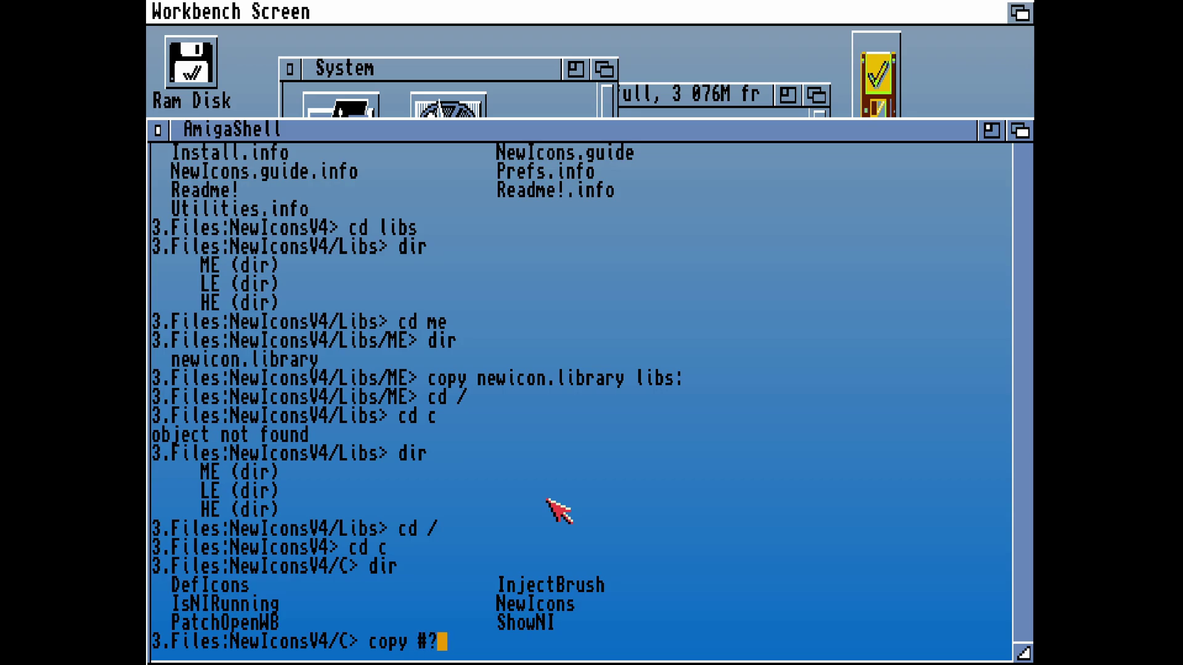
type(" c:")
- Copy the NewIcons commands into C:, then open S:startup-sequence in Ed
key("Return")
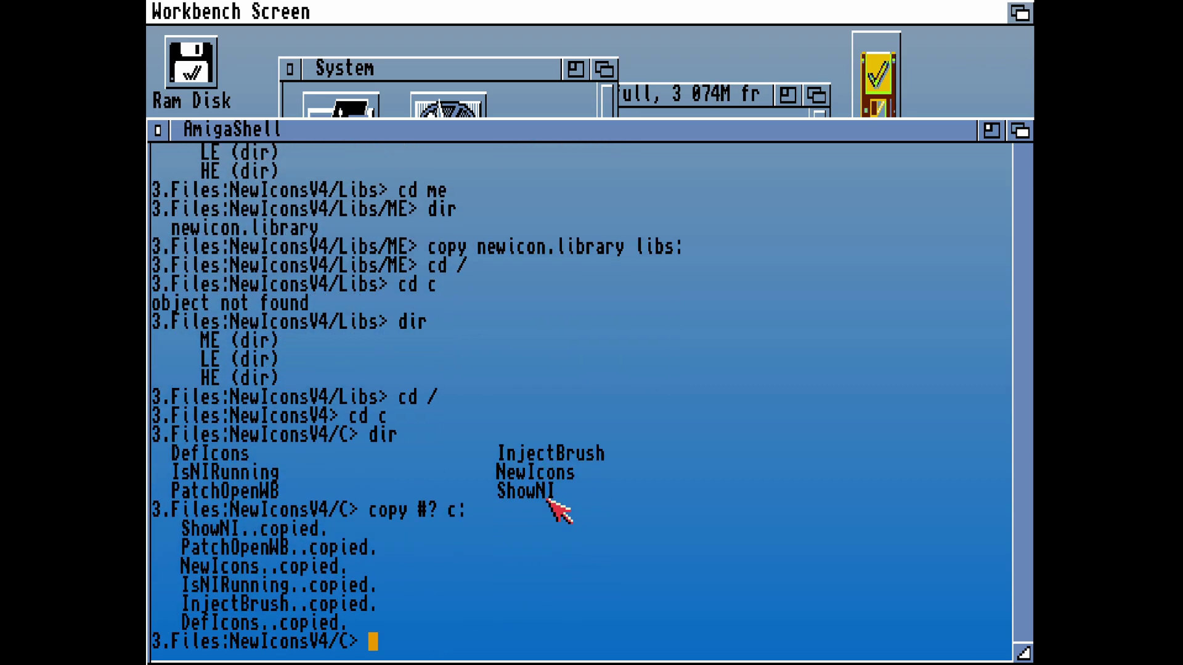
type("s:")
key("Return")
key("Return")
type("ed ")
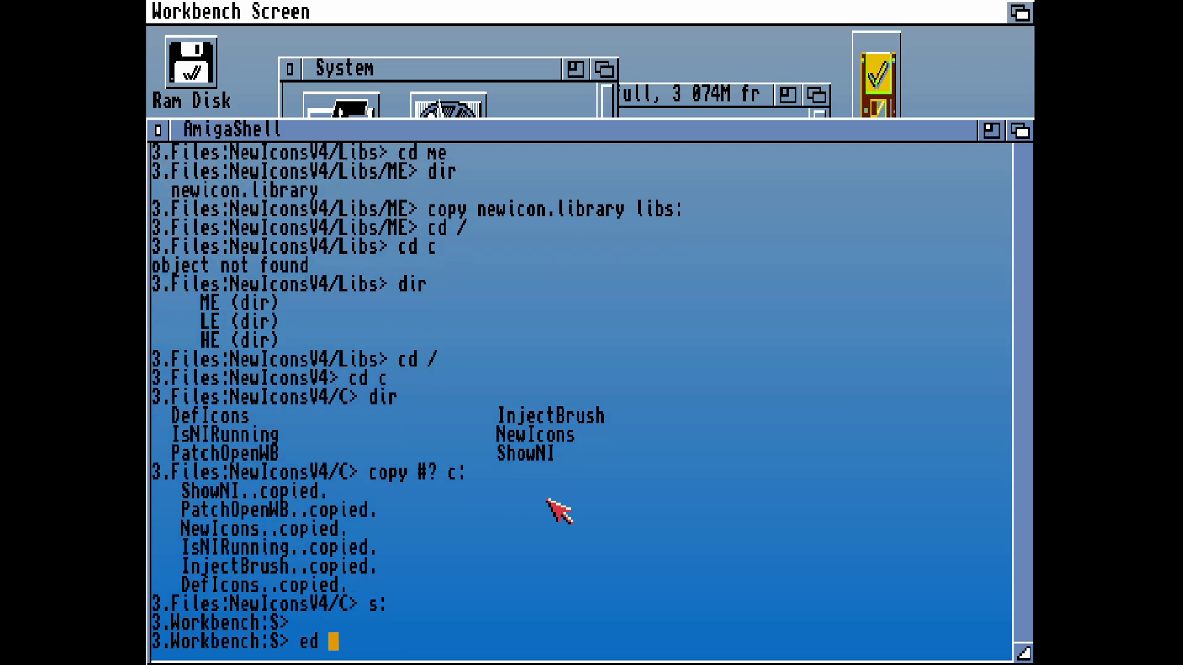
type("startup")
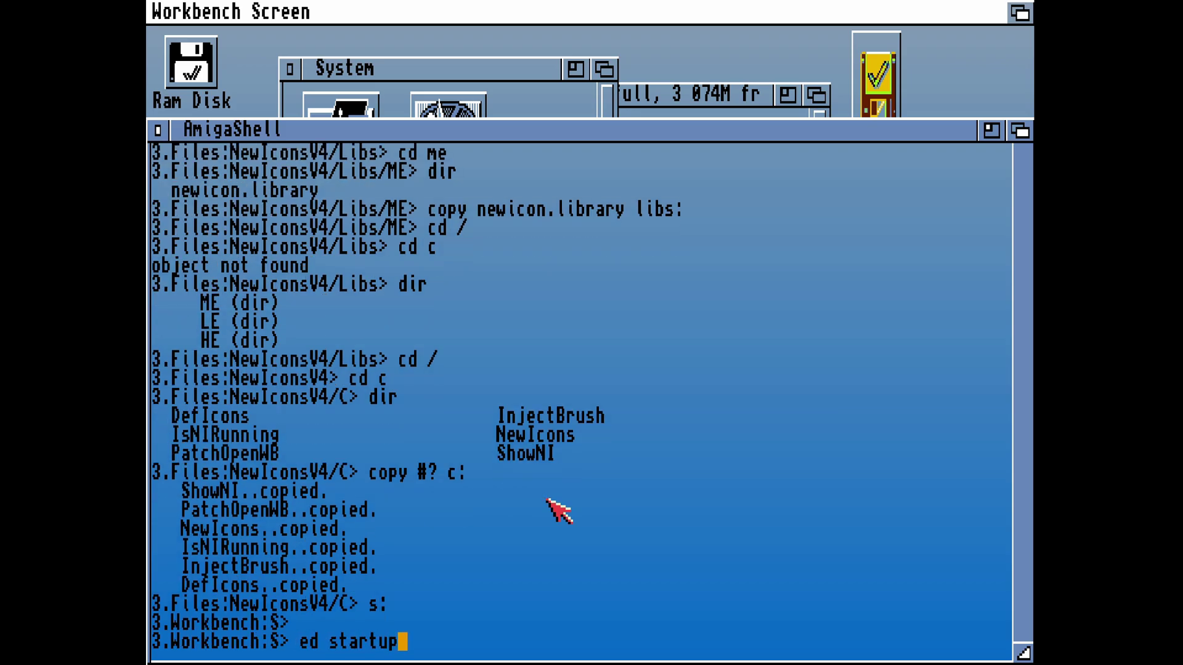
type("-sequence")
key("Return")
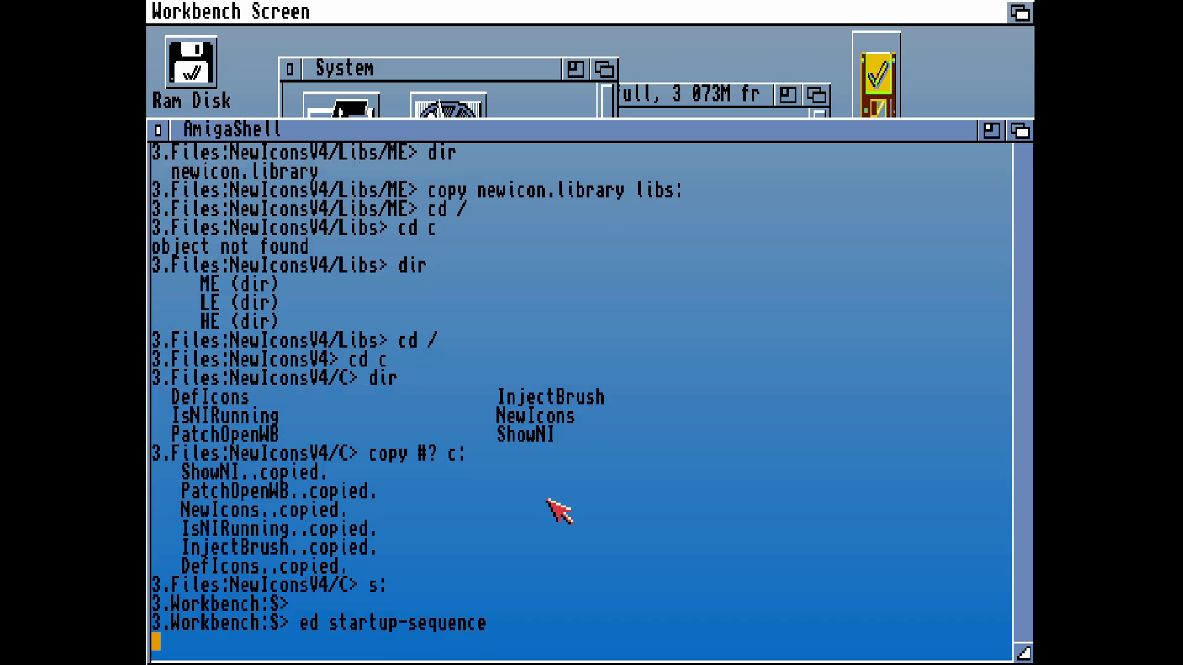
- Add the line 'c:Run <nil: >nil: c:newicons' below C:SetPatch QUIET
key("Down")
key("Down")
key("Down")
key("Down")
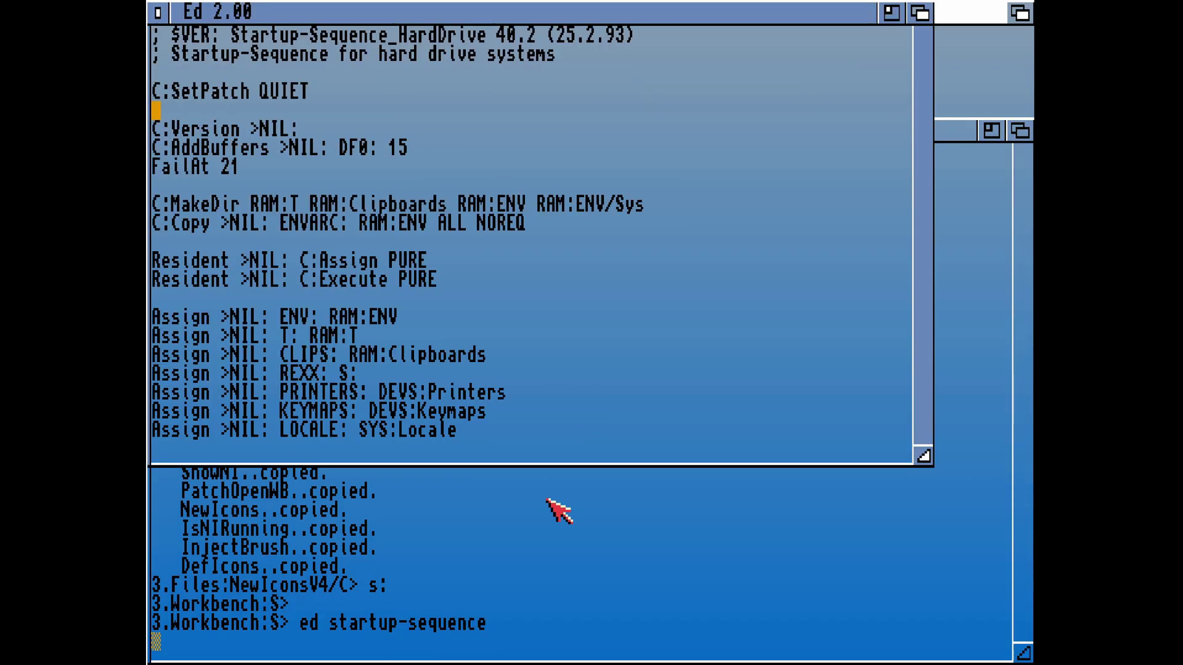
type("c: Run")
key("Left")
key("Left")
key("Left")
key("BackSpace")
key("Right")
key("Right")
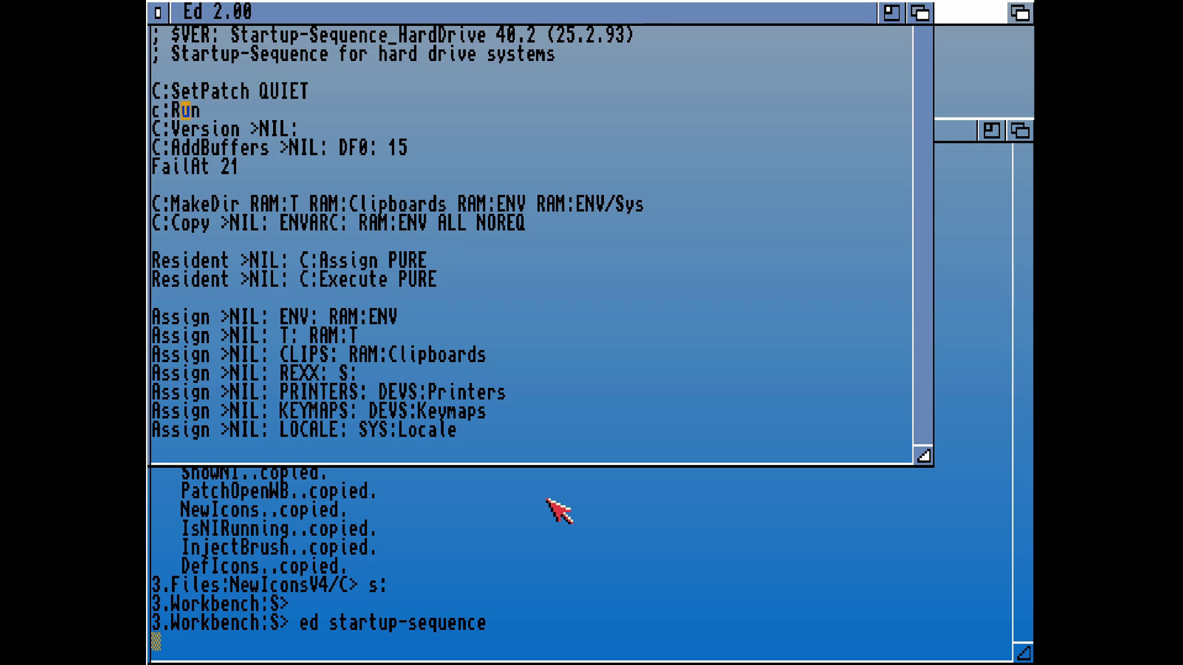
key("Right")
type("<nil: :nil>")
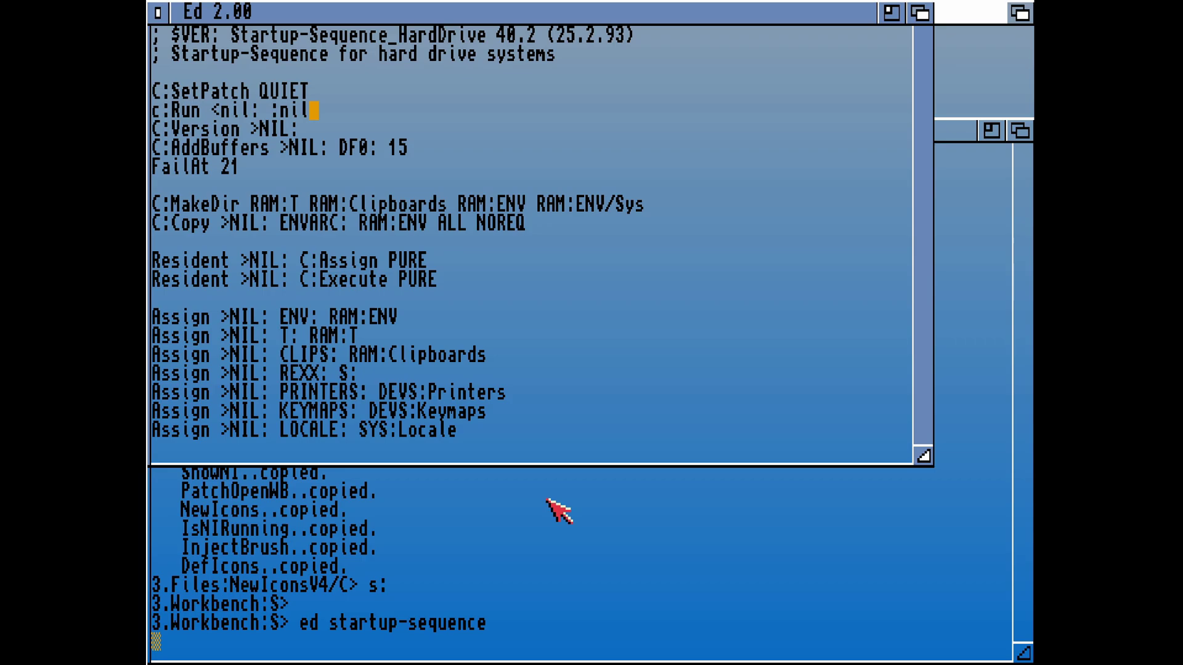
type(" c:newicons")
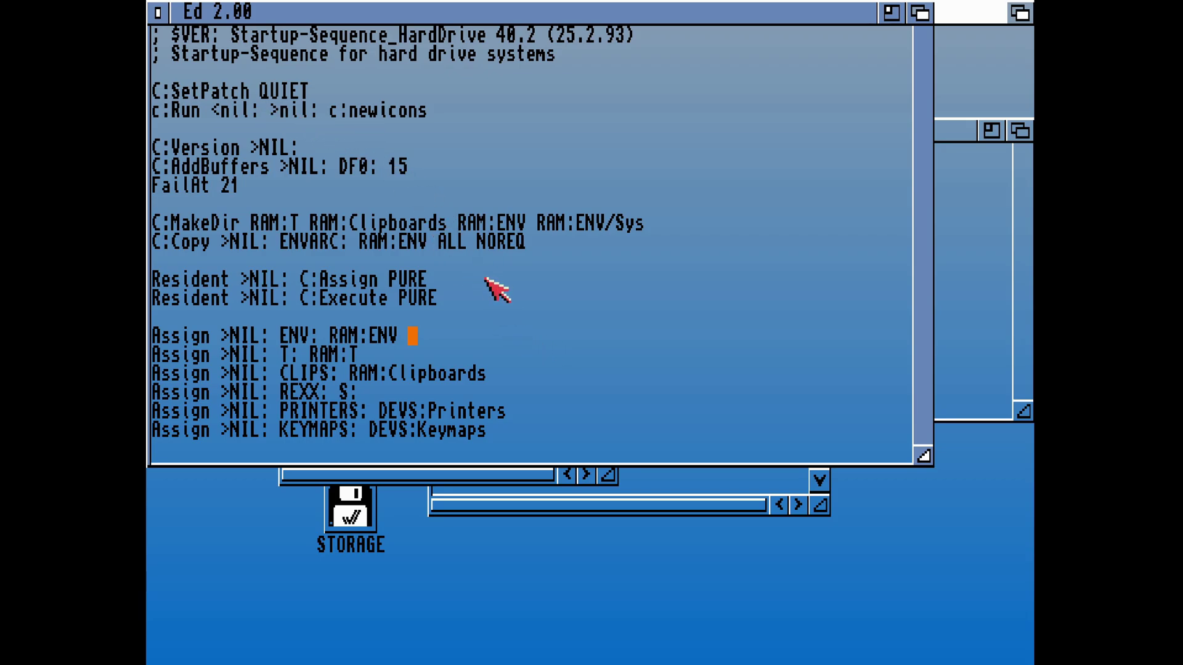
key("Down")
key("Down")
key("Down")
key("Down")
key("Down")
key("Down")
key("Down")
key("Down")
key("Down")
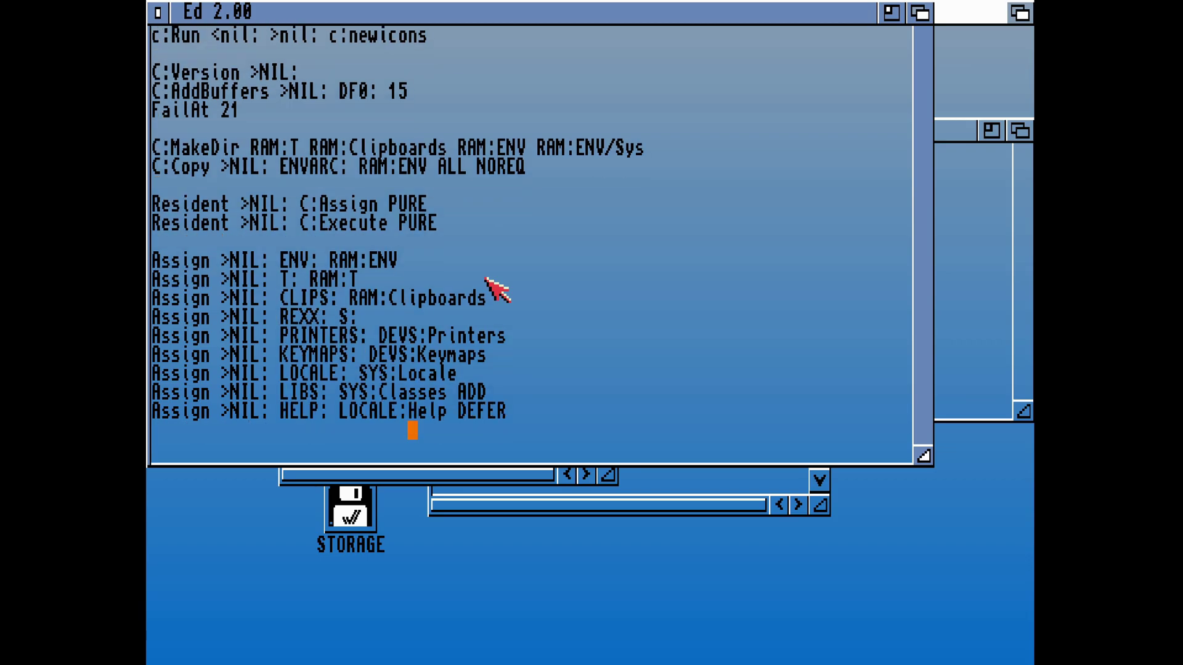
- Type 'c:run <nil: >nil: c:newicons' on the blank line after the HELP assign
left_click(163, 428)
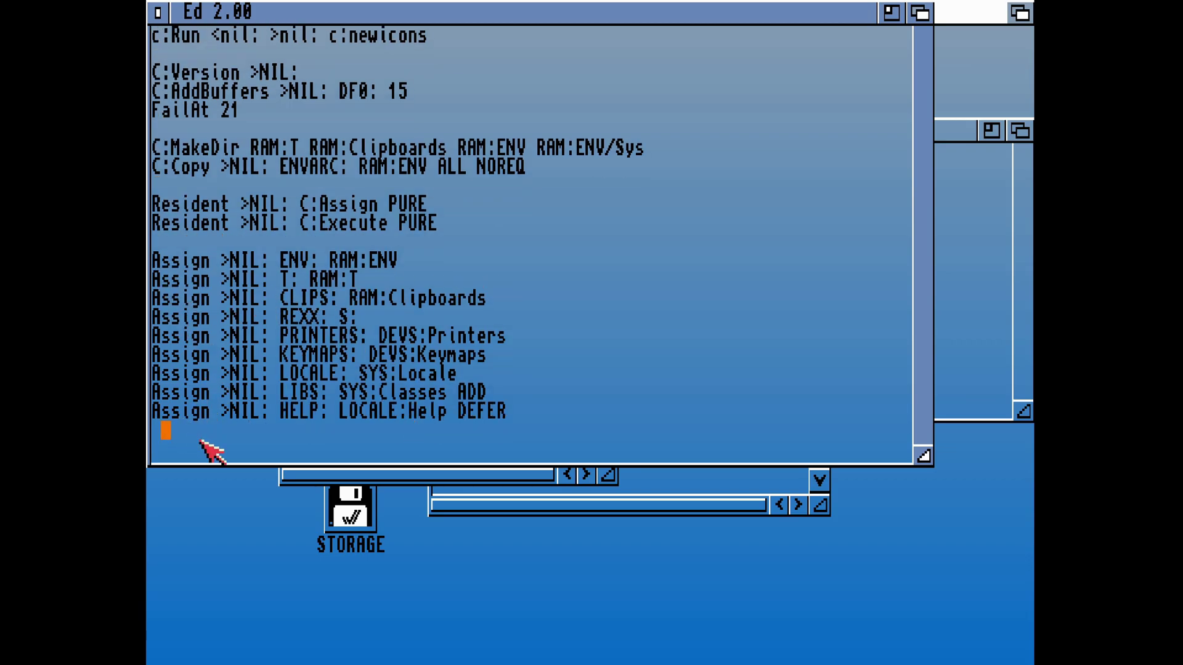
key("Left")
type("c")
type("run <nil")
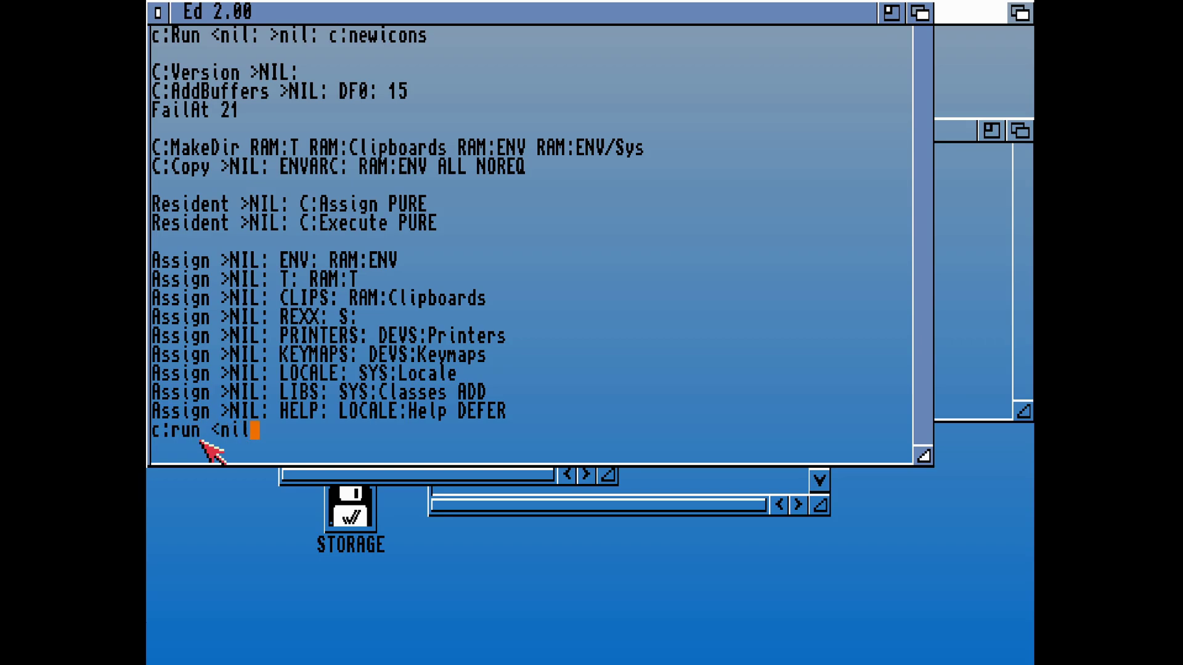
type(": >nil: c:")
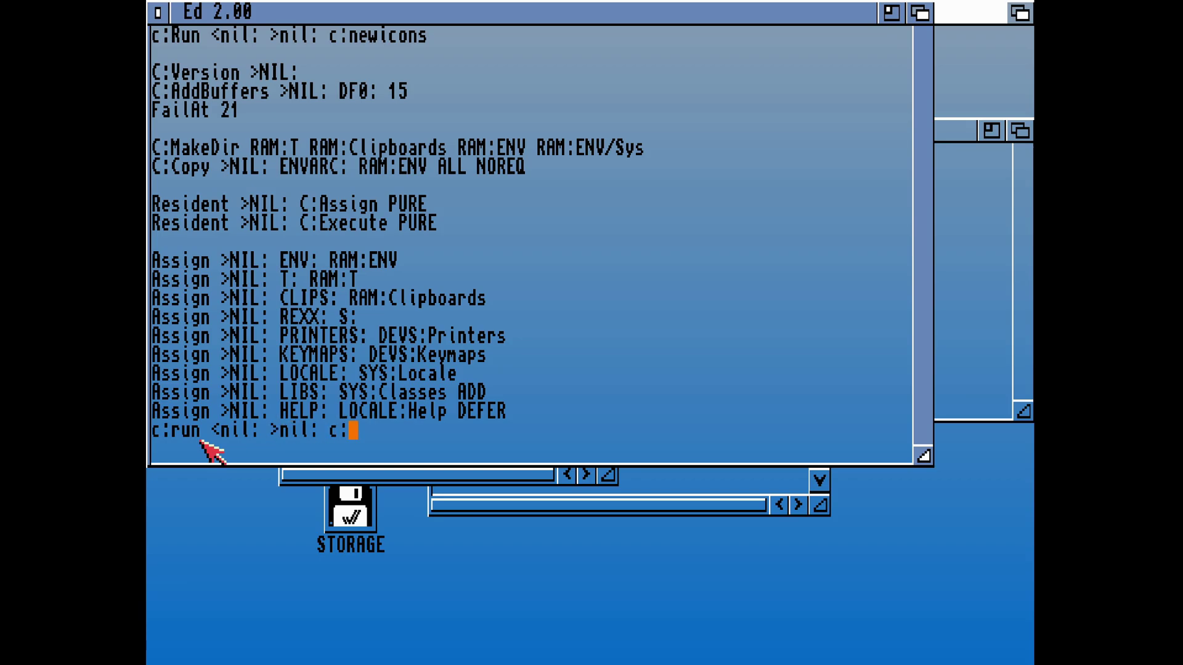
type("newicons")
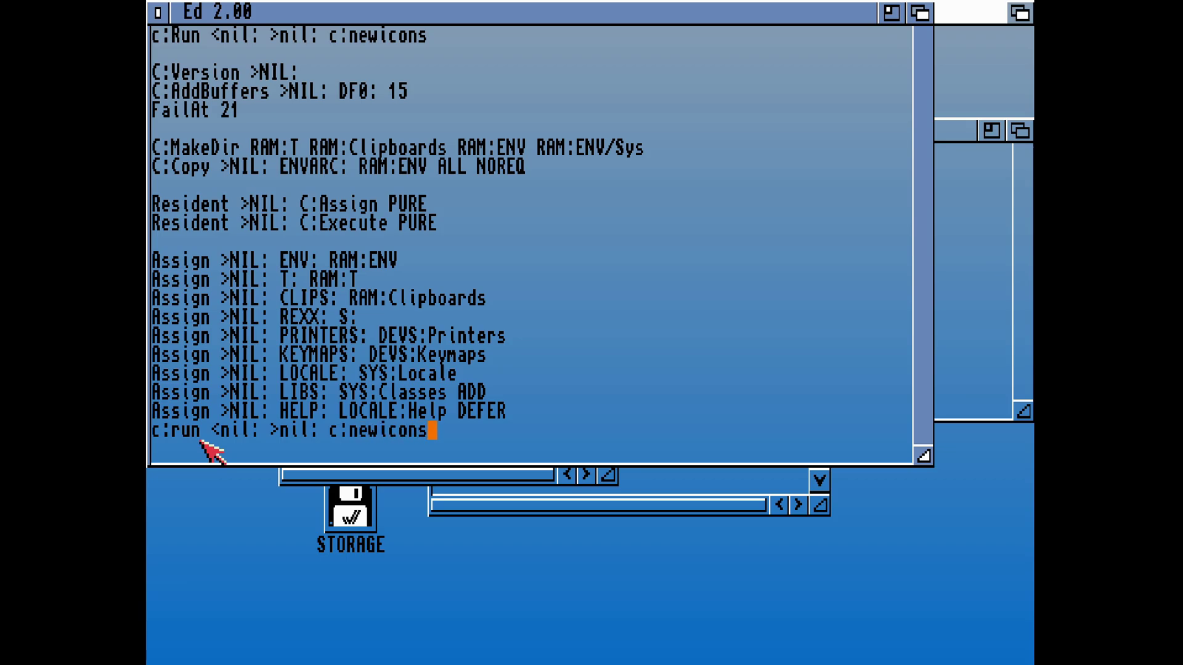
- Replace the earlier newicons line with BindDrivers and insert blank lines before it
left_click(304, 37)
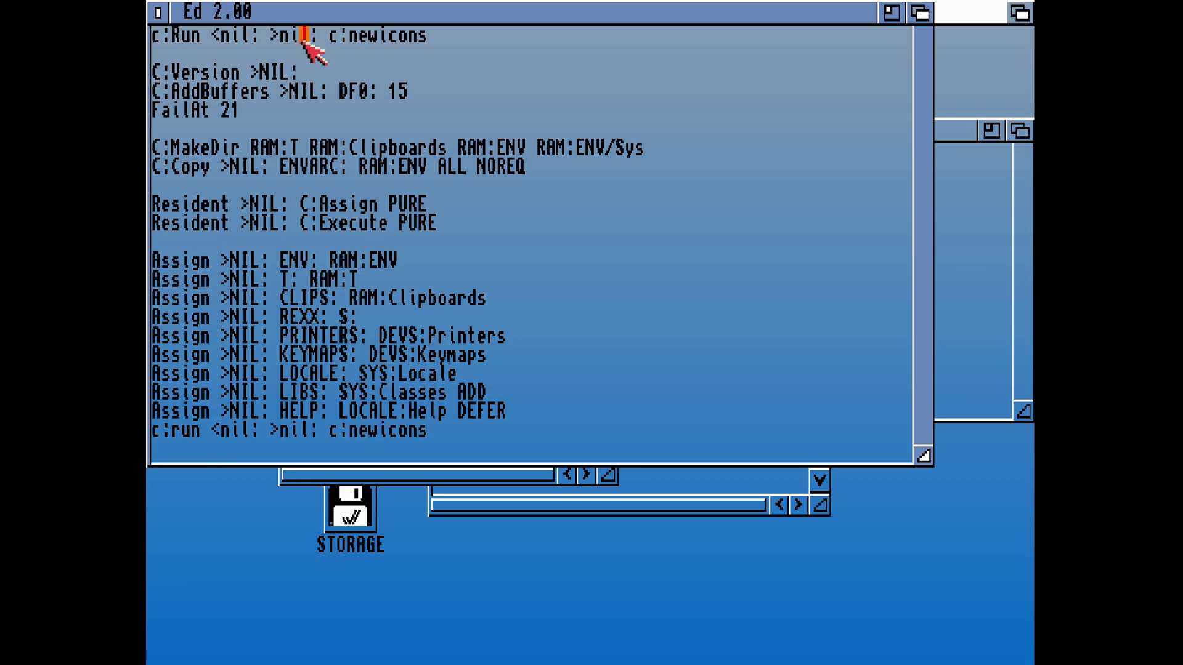
key("ctrl+e")
type("BindDrivers")
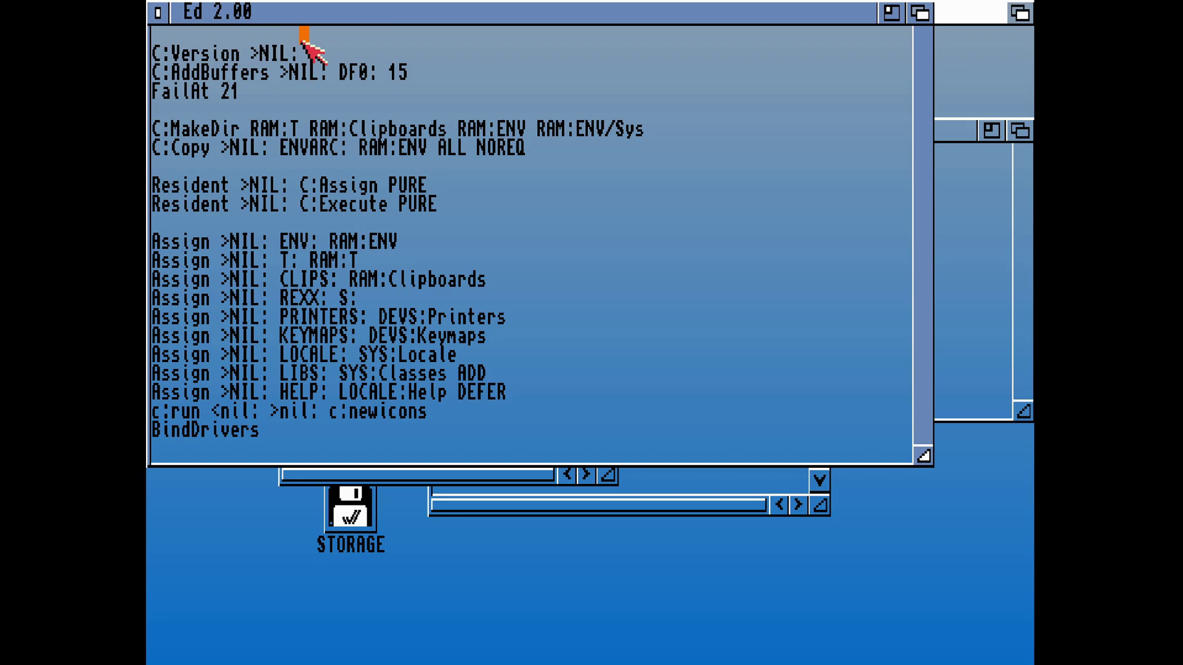
left_click(538, 392)
key("Return")
key("Down")
key("Down")
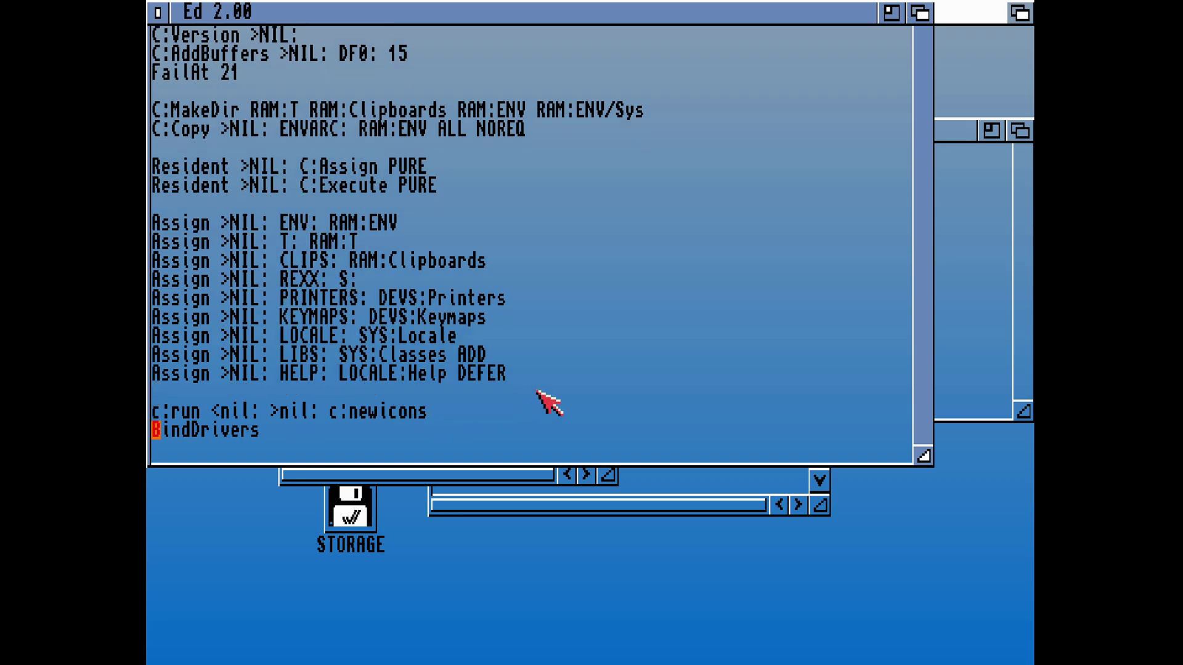
key("Return")
- Save the startup-sequence and quit Ed with the x command
key("Escape")
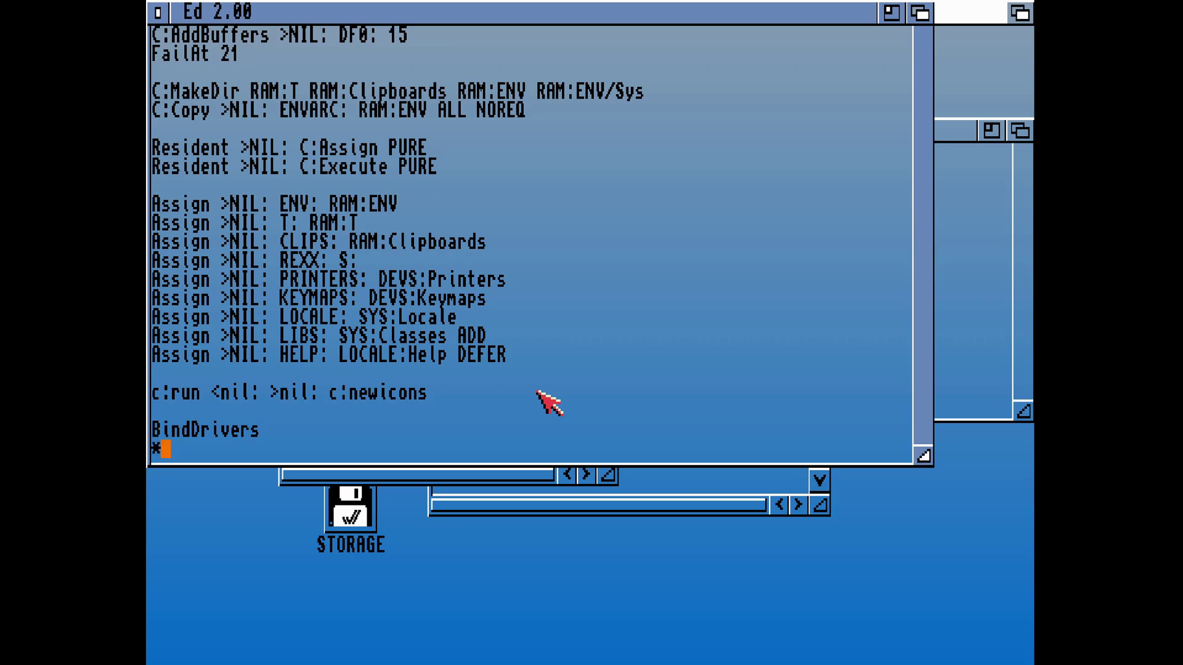
type("x")
key("Return")
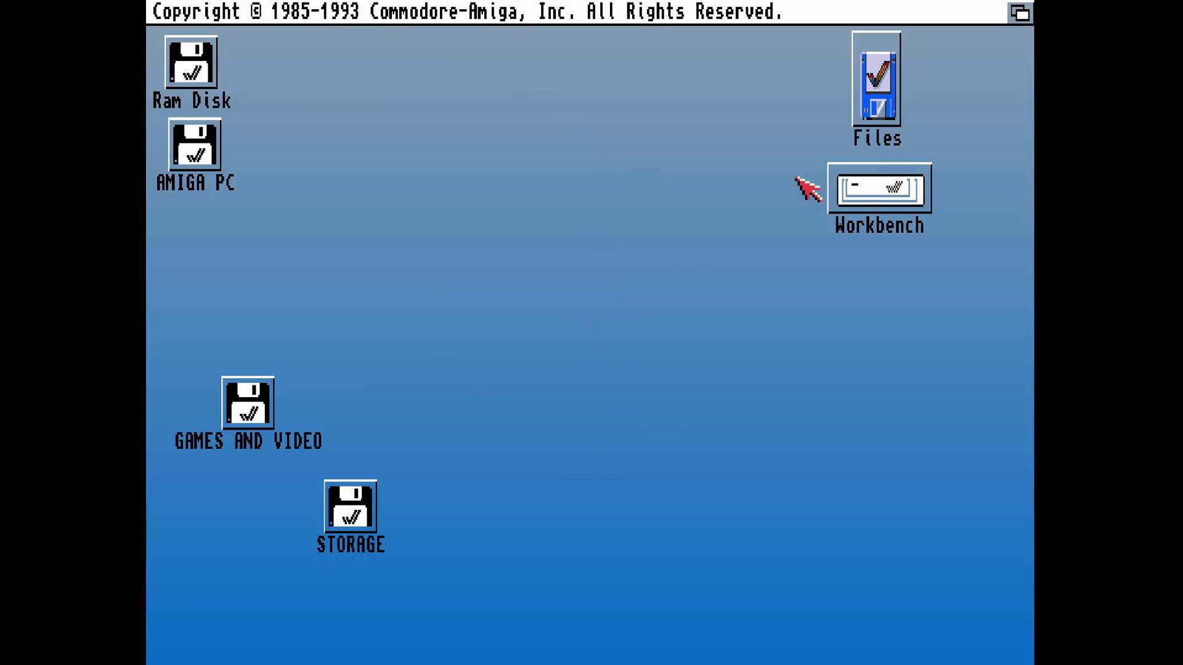
- Open the Files drive window, showing the Art and NewIconsV4 drawers
double_click(875, 89)
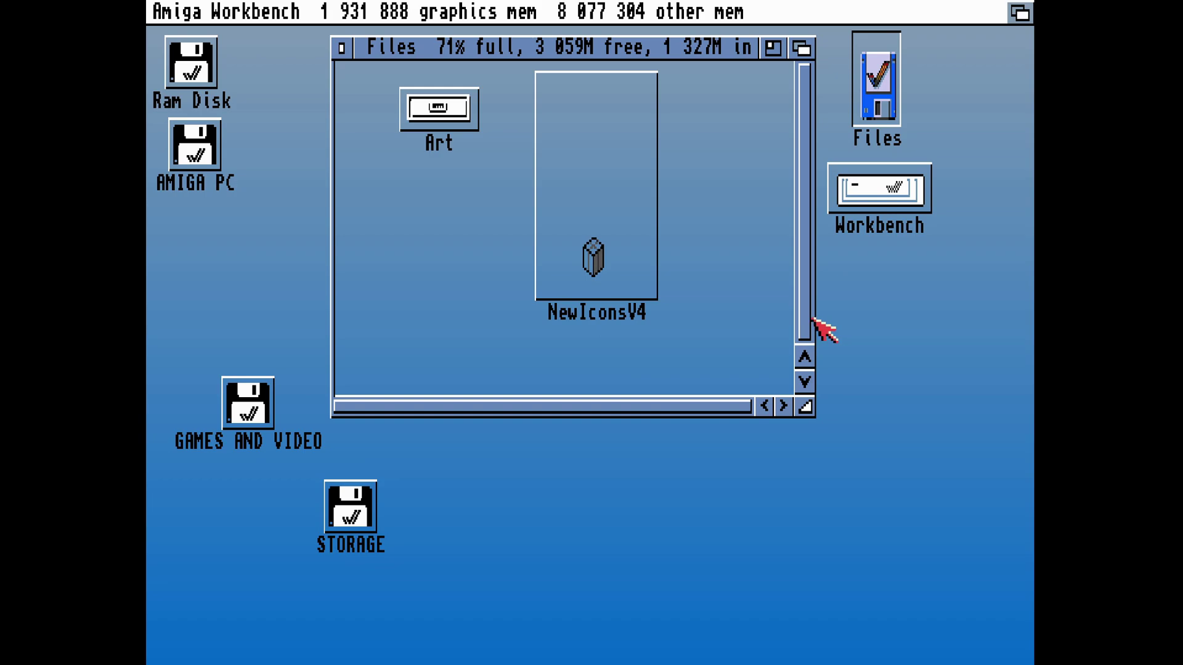
- Open NewIconsV4, then its Icons drawer showing colour Tools, System and Prefs icons
left_click(602, 228)
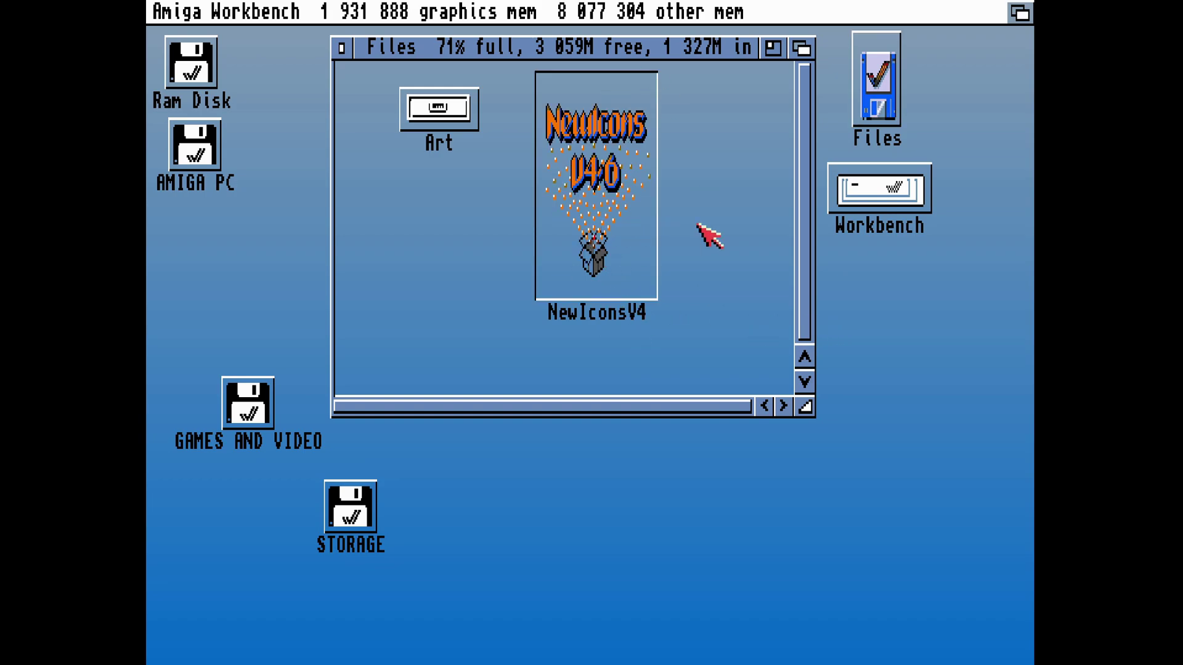
left_click(710, 236)
left_click(611, 234)
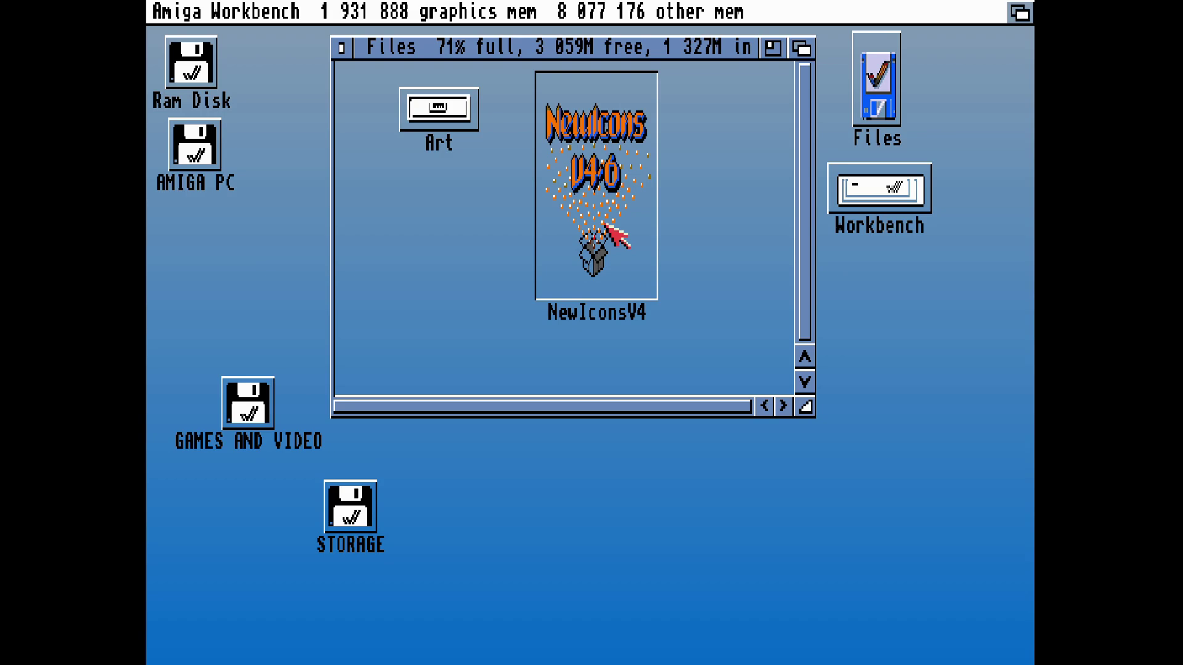
left_click(741, 236)
double_click(615, 226)
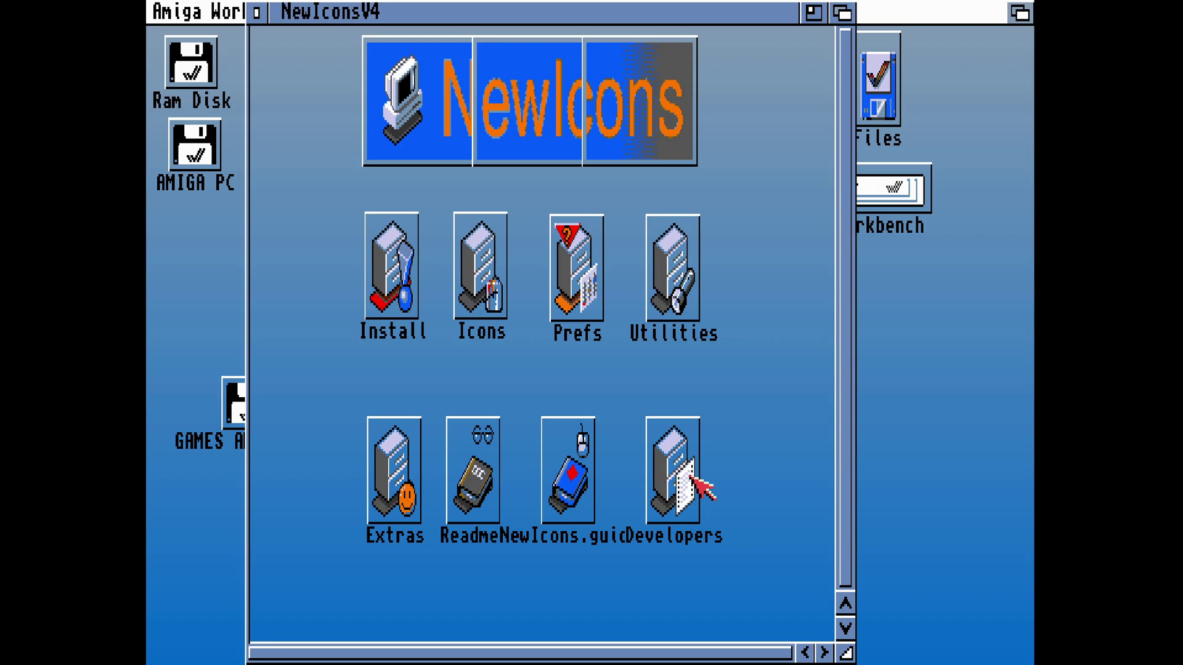
left_click(654, 123)
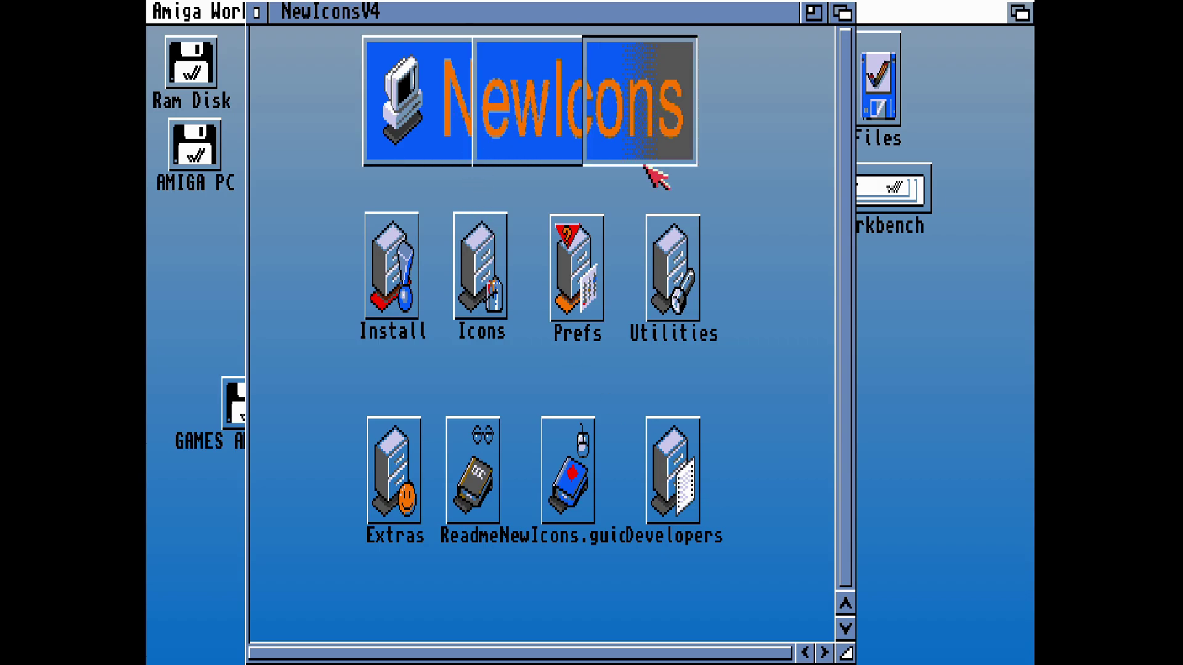
left_click(766, 250)
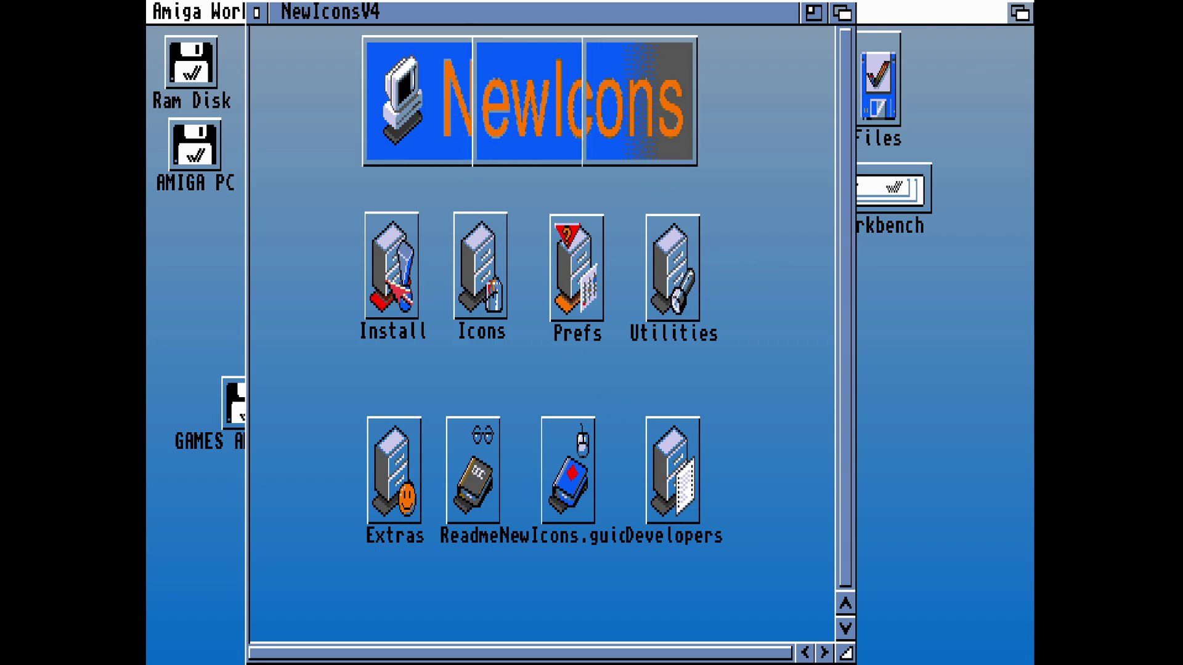
double_click(489, 280)
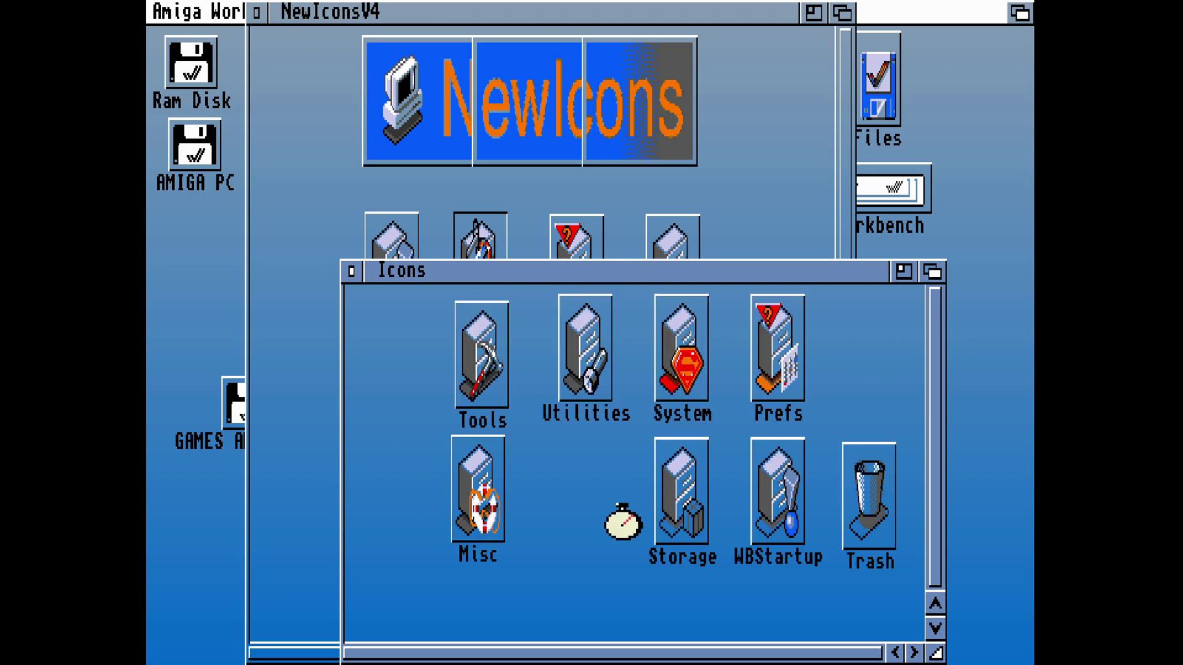
double_click(674, 376)
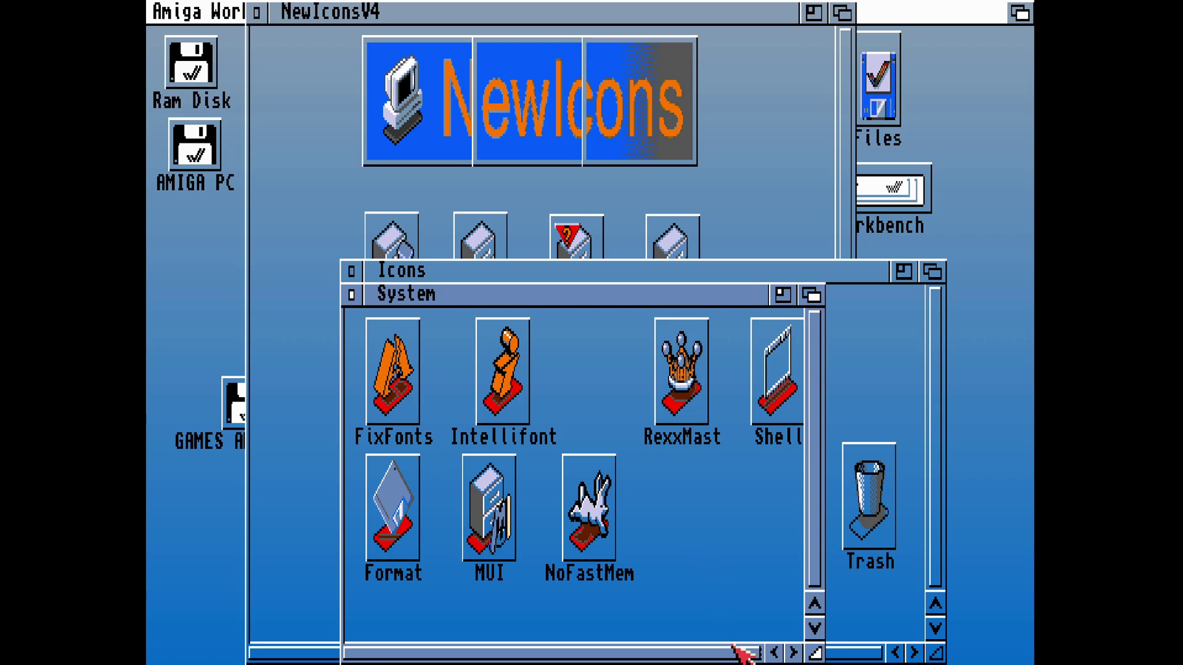
left_click(351, 294)
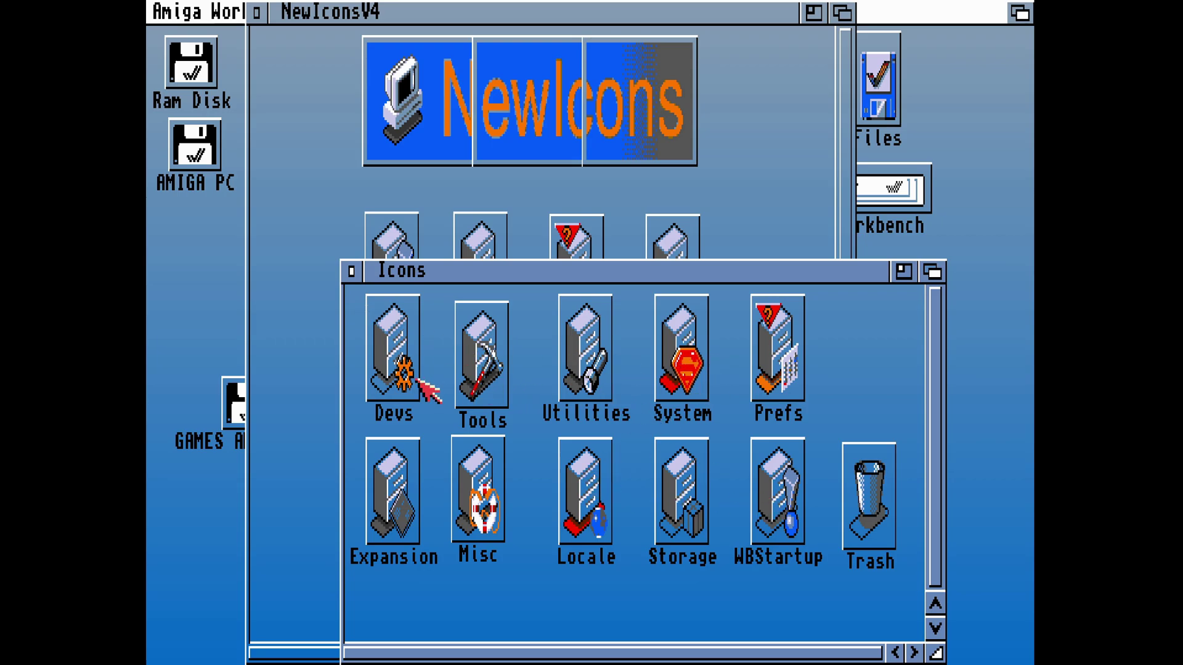
double_click(479, 377)
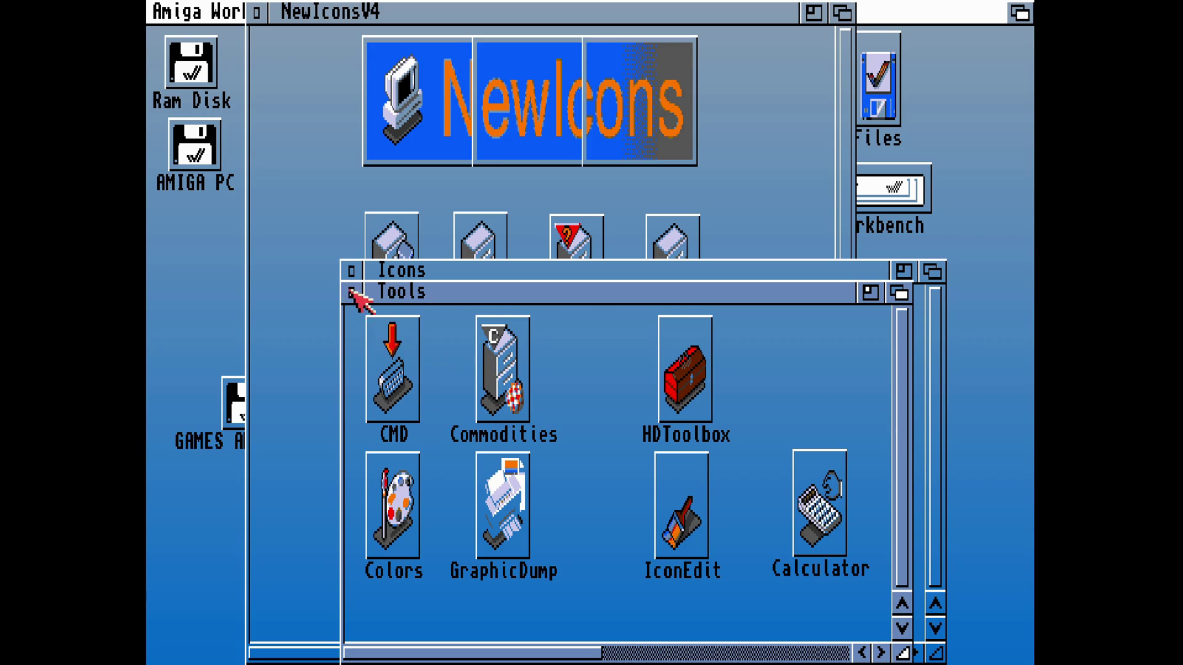
left_click(351, 293)
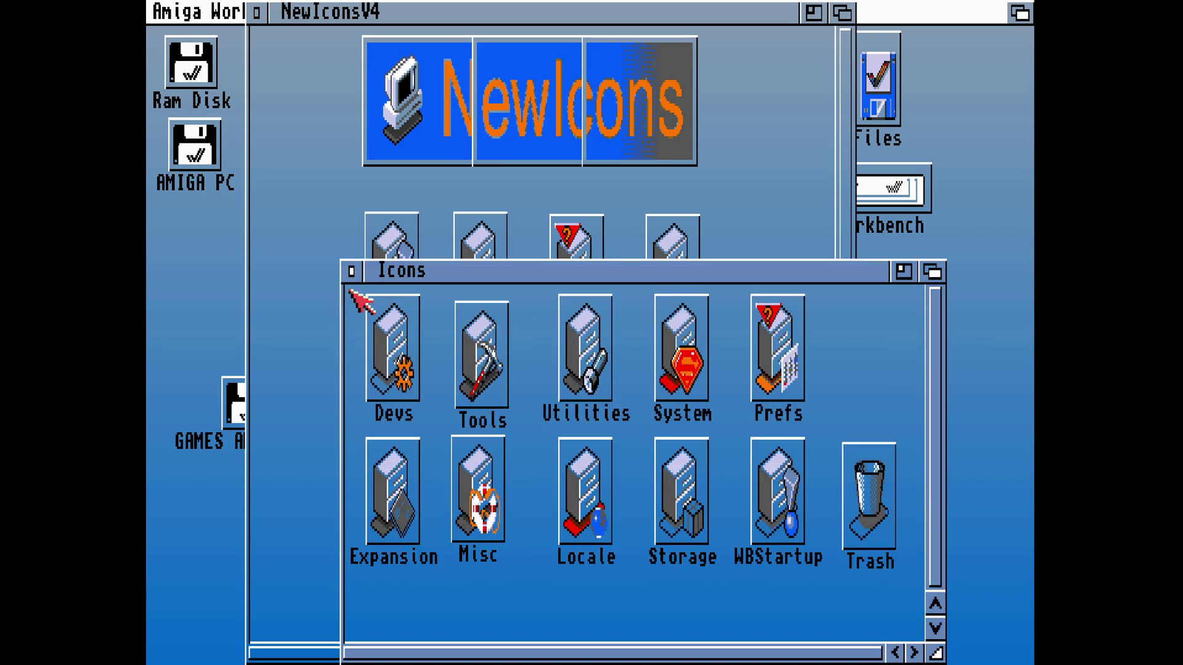
double_click(880, 194)
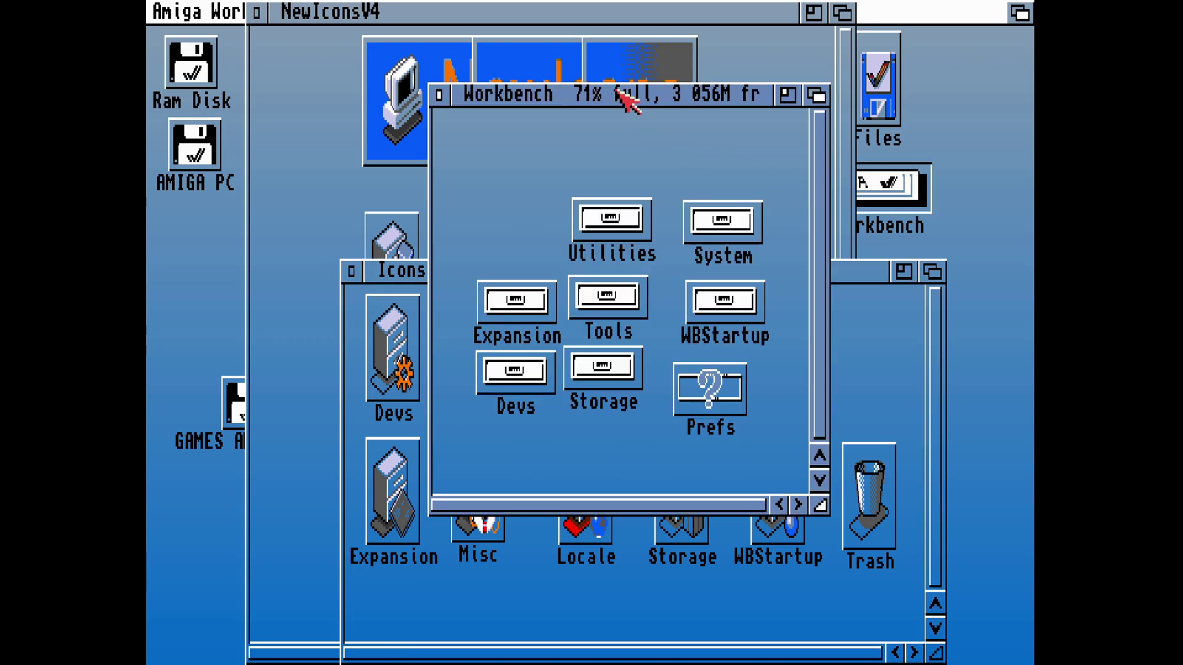
- Try copying the Utilities drawer onto the Workbench drive, then dismiss the copy error
left_click_drag(628, 108, 817, 226)
left_click(764, 140)
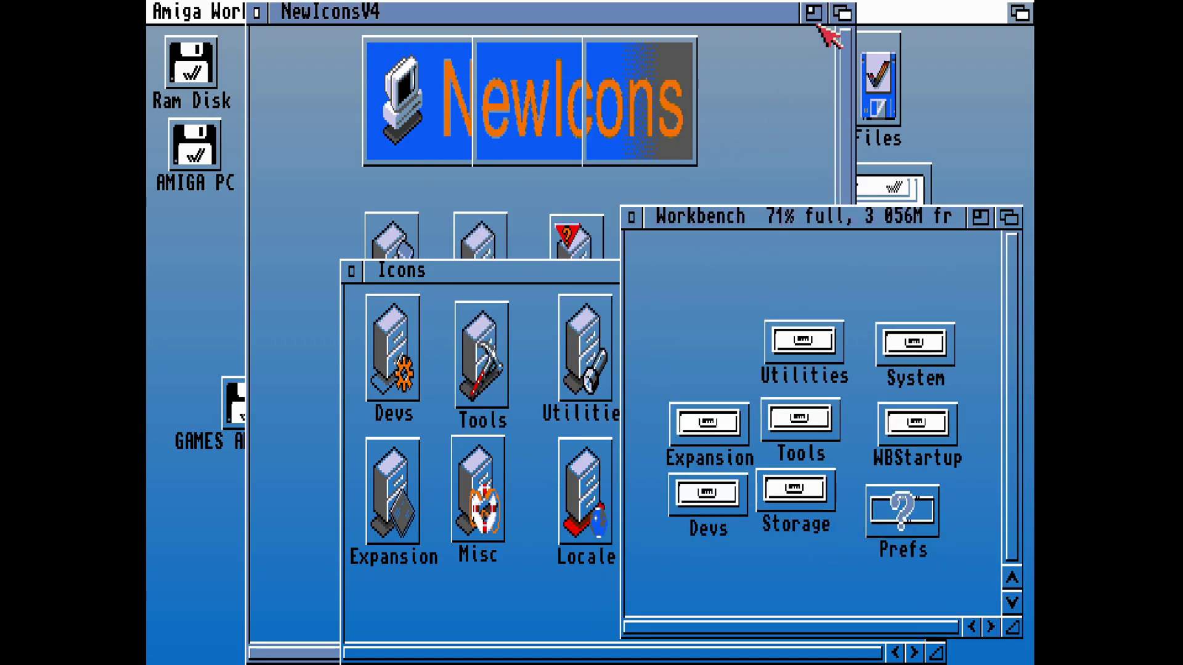
left_click(842, 13)
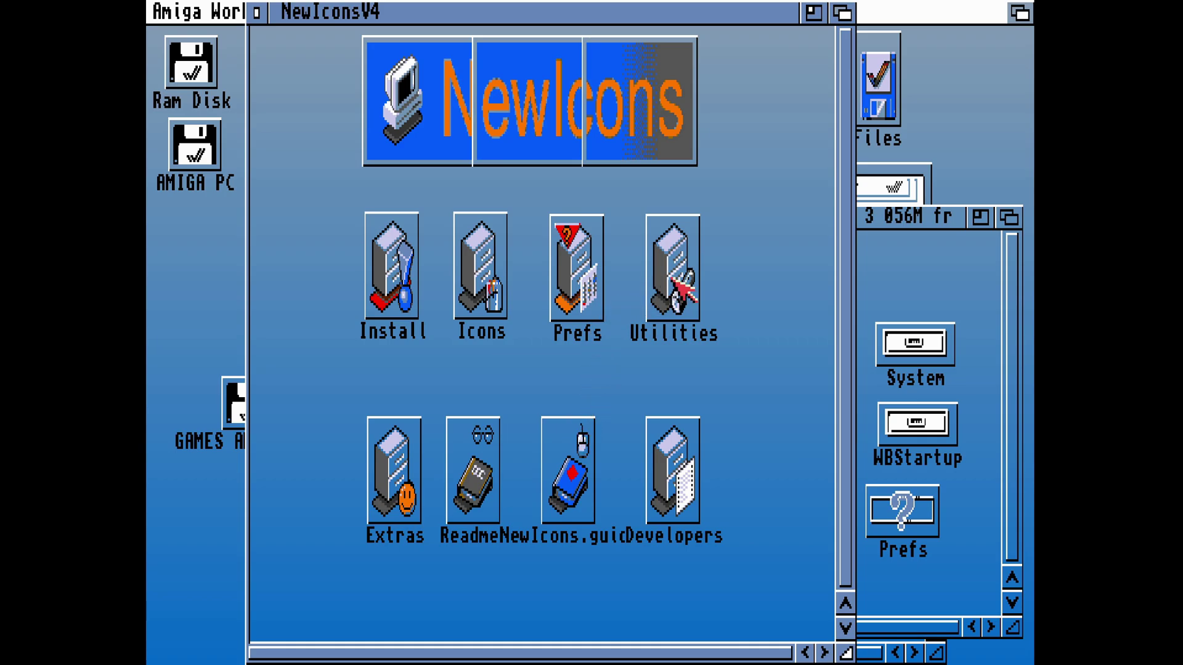
left_click_drag(678, 278, 940, 281)
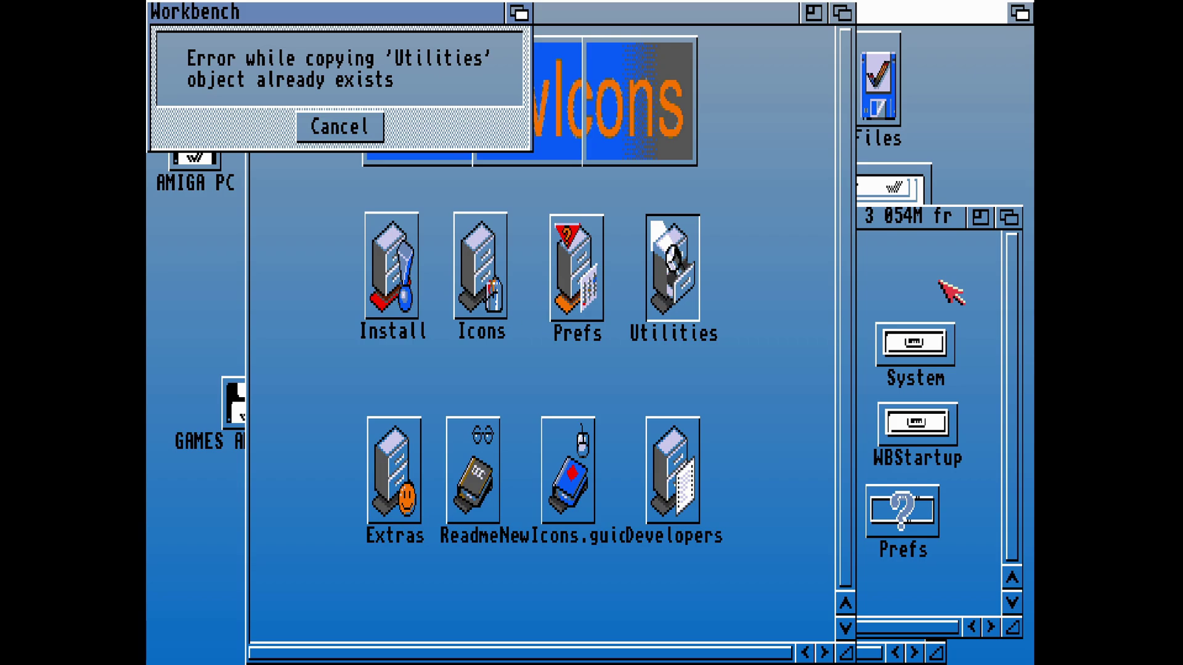
left_click(345, 127)
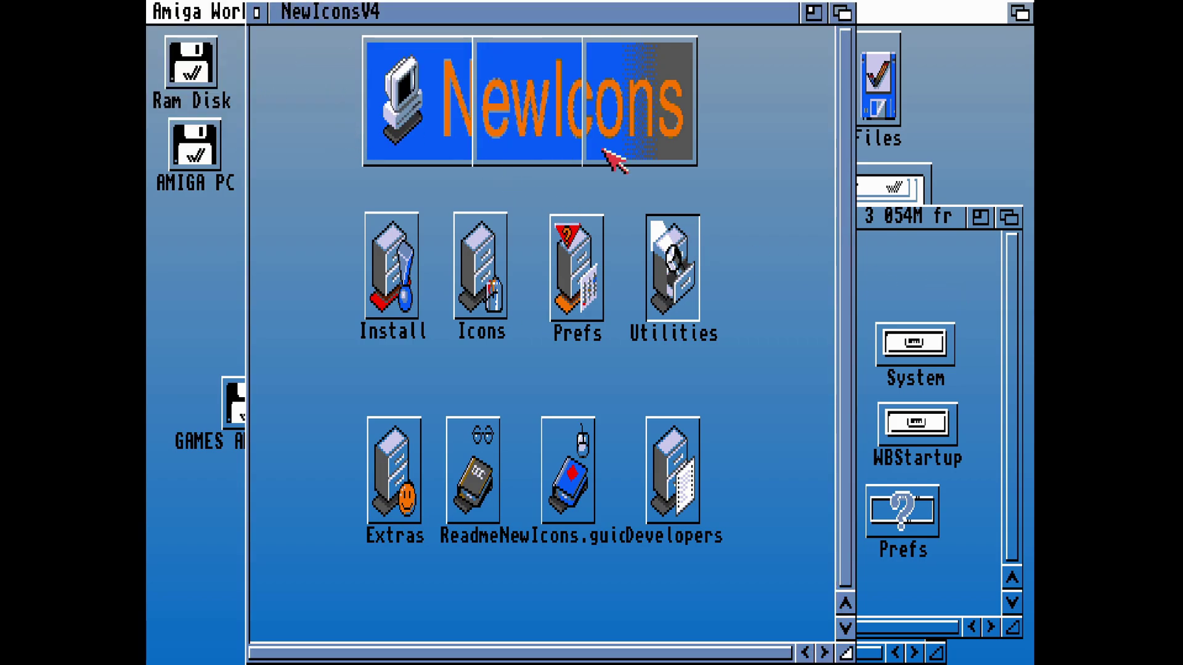
- Close the Utilities and Workbench windows, reopen Workbench > System, and start a new Shell
left_click(1008, 219)
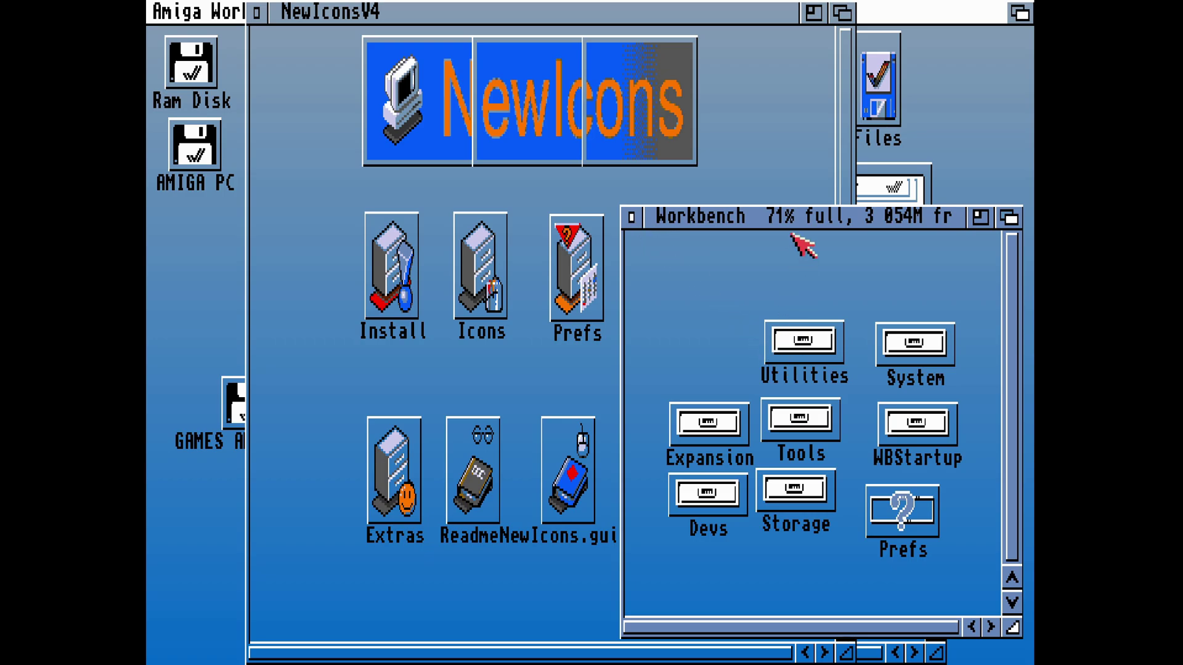
double_click(801, 344)
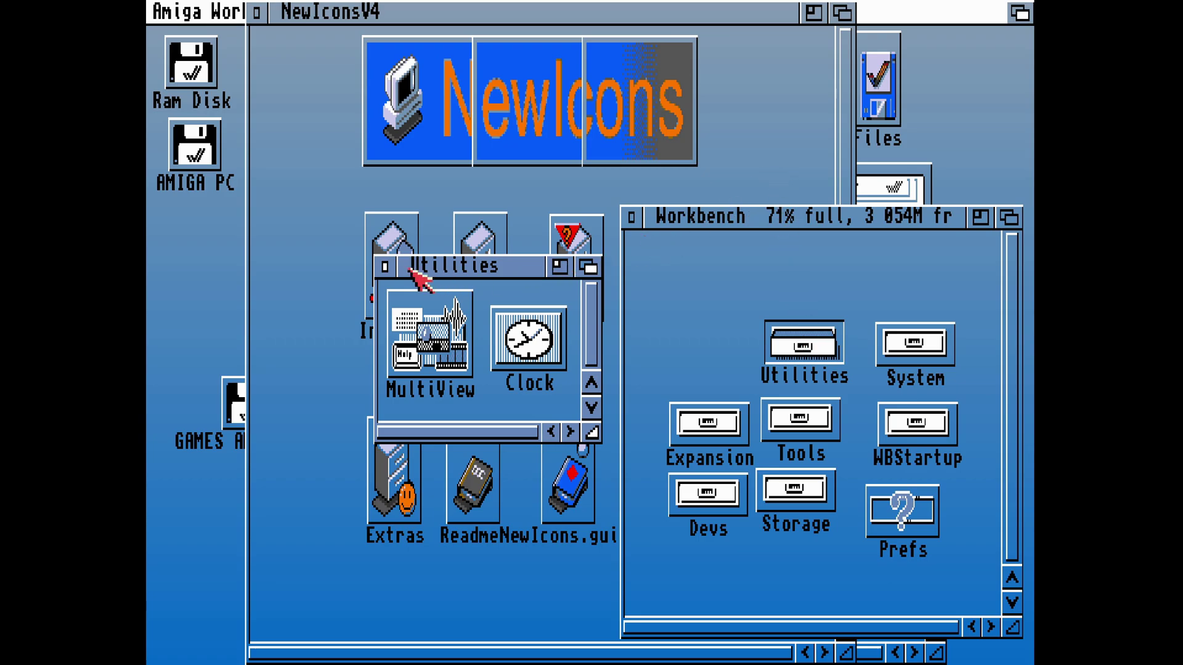
left_click(385, 267)
left_click(631, 217)
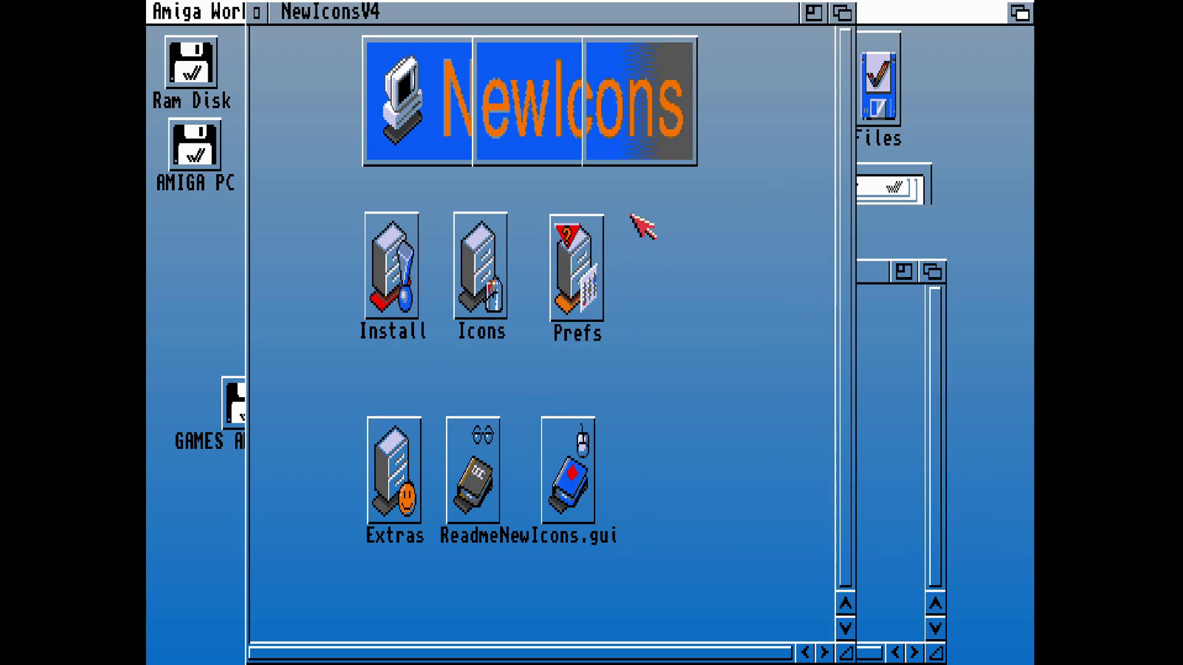
double_click(893, 194)
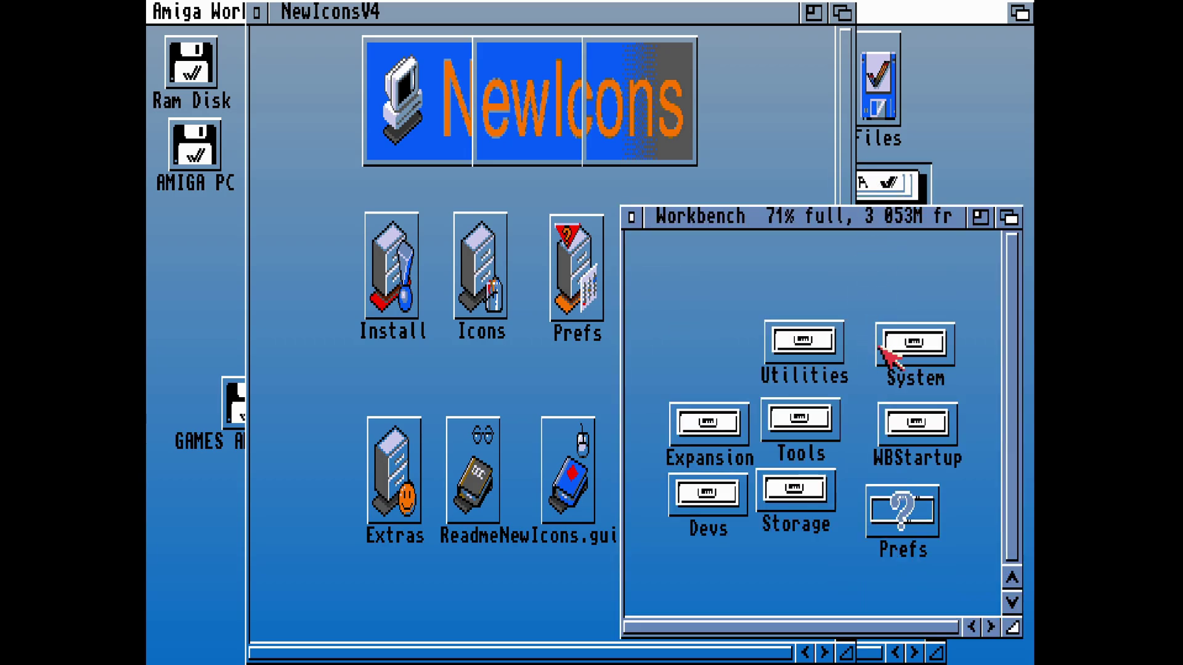
double_click(918, 361)
double_click(448, 338)
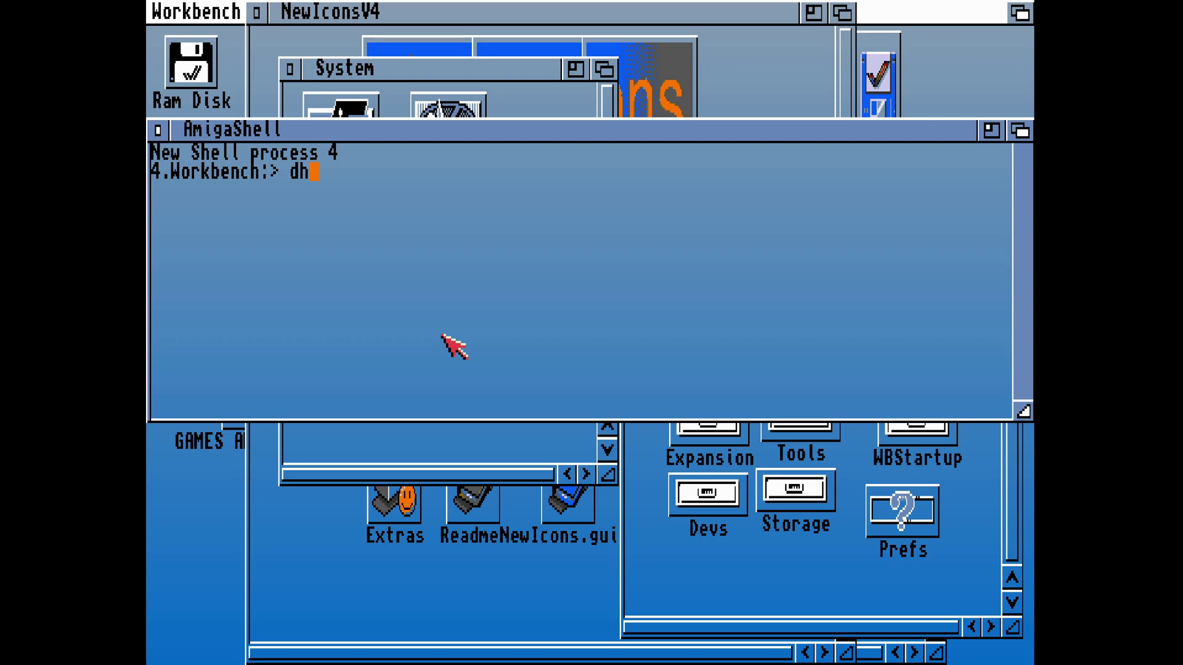
- Switch from dh1: to dh0: and list the Files drive contents
type("dh1:")
key("Return")
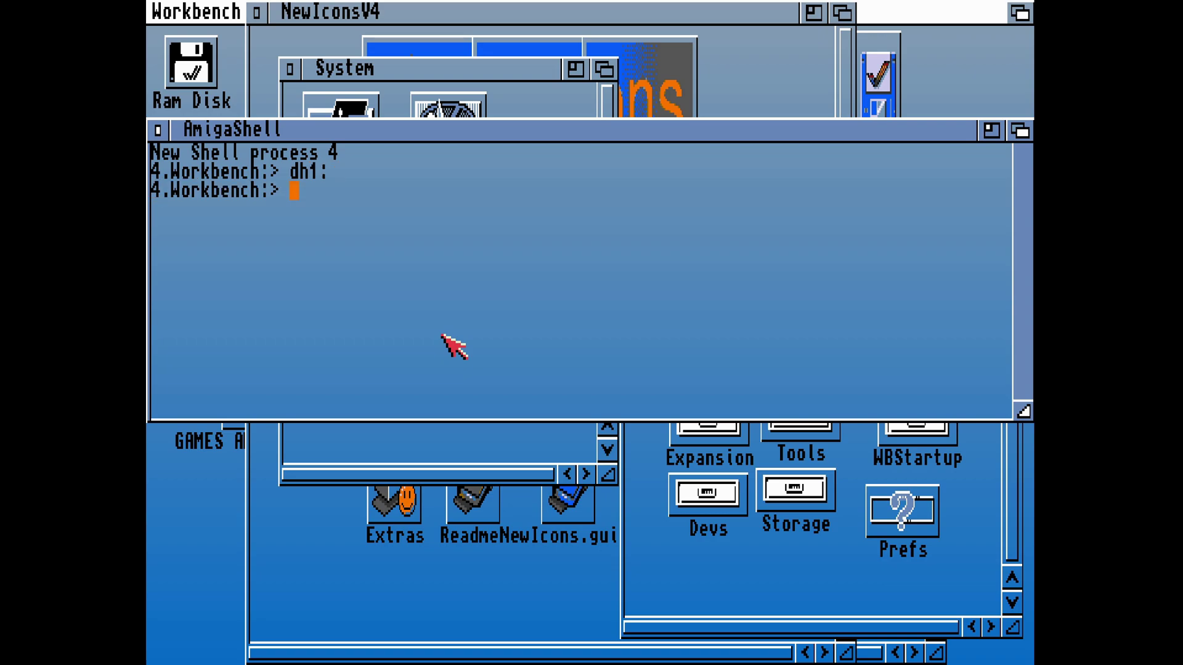
type("cd")
key("Return")
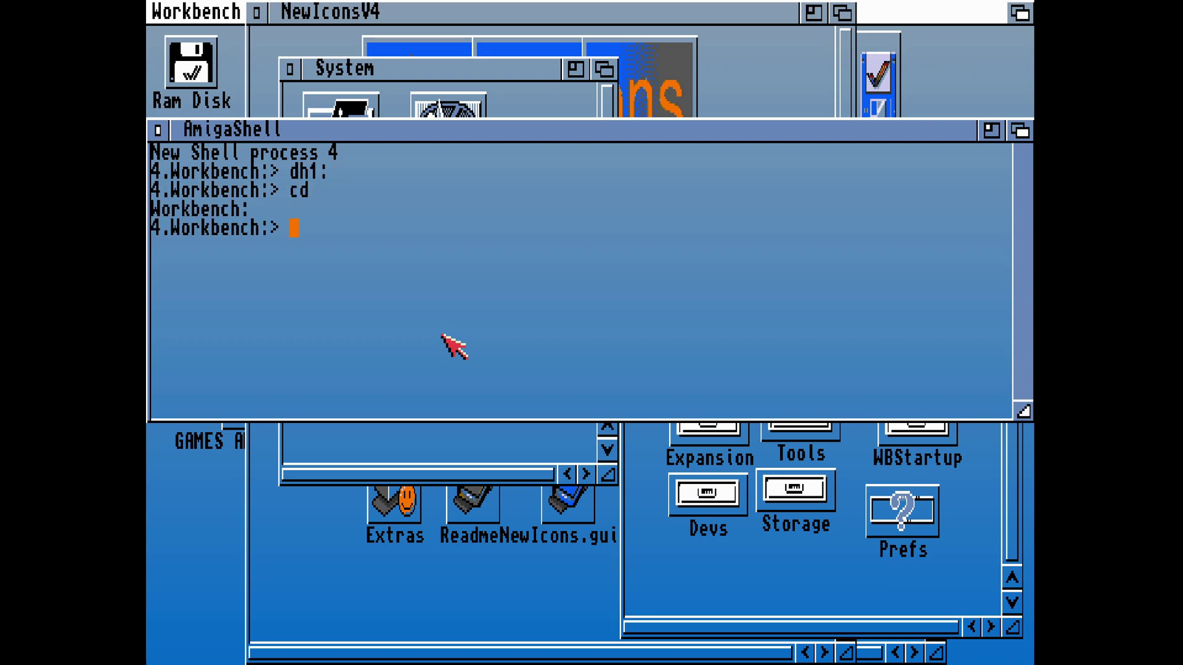
type("dh0:")
key("Return")
type("dir")
key("Return")
- Enter the NewIconsV4 folder, list it, and enlarge the shell window downward
type("cd ")
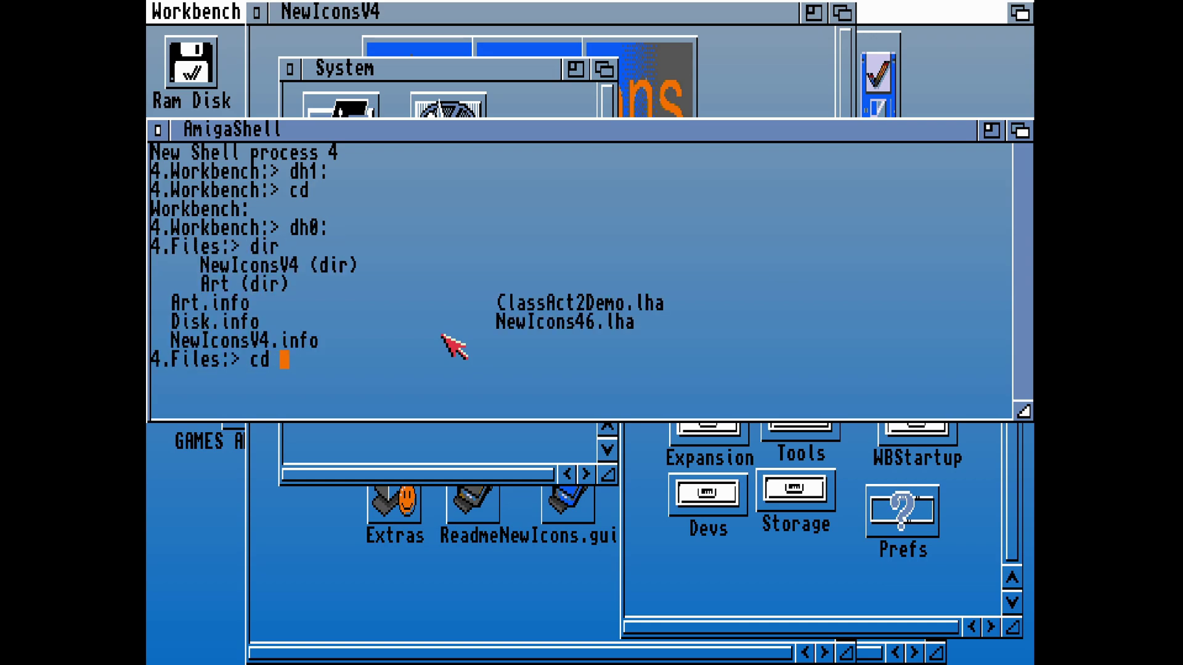
type("newicons")
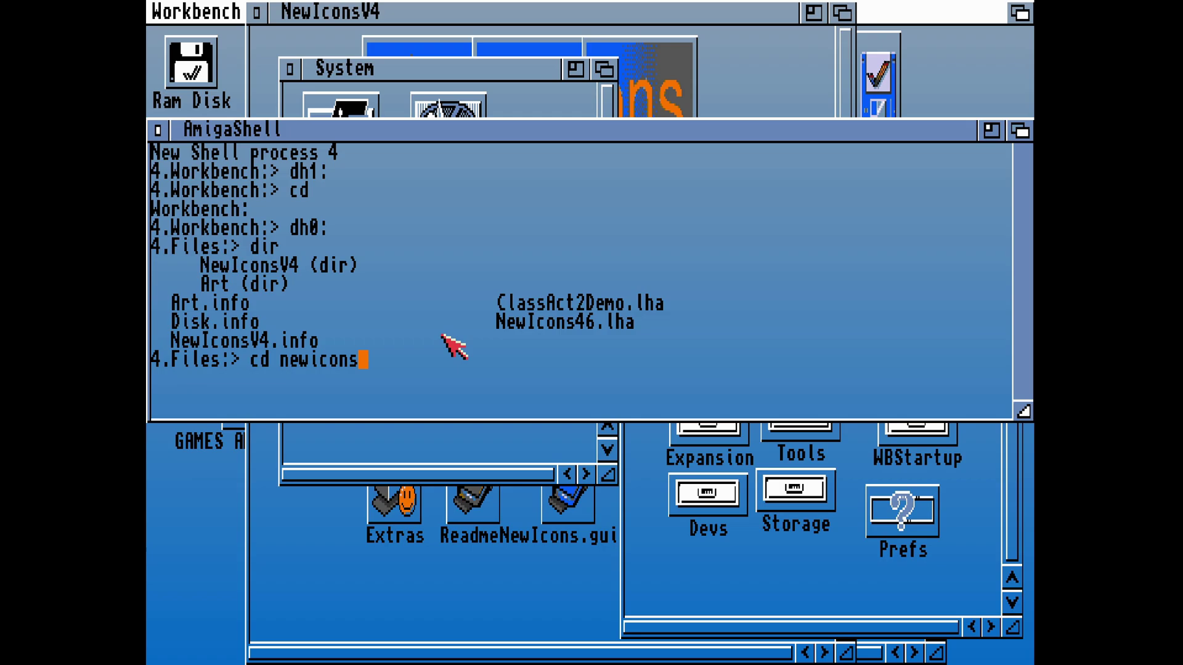
type("v3")
key("BackSpace")
type("4")
key("Return")
type("dir")
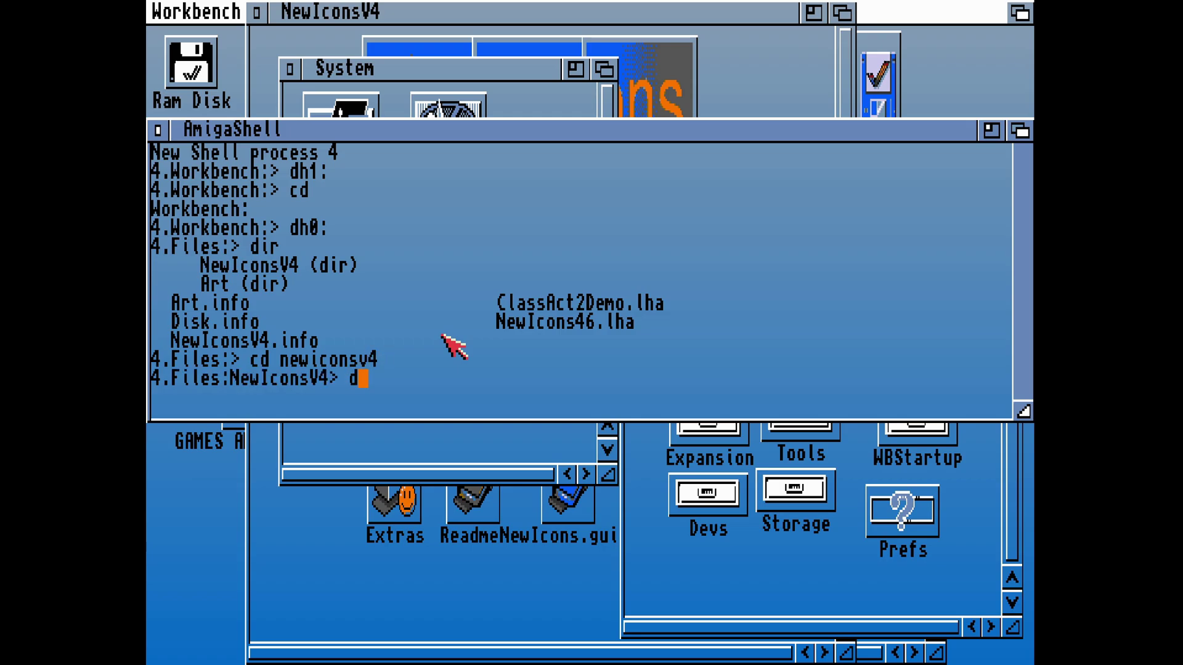
key("Return")
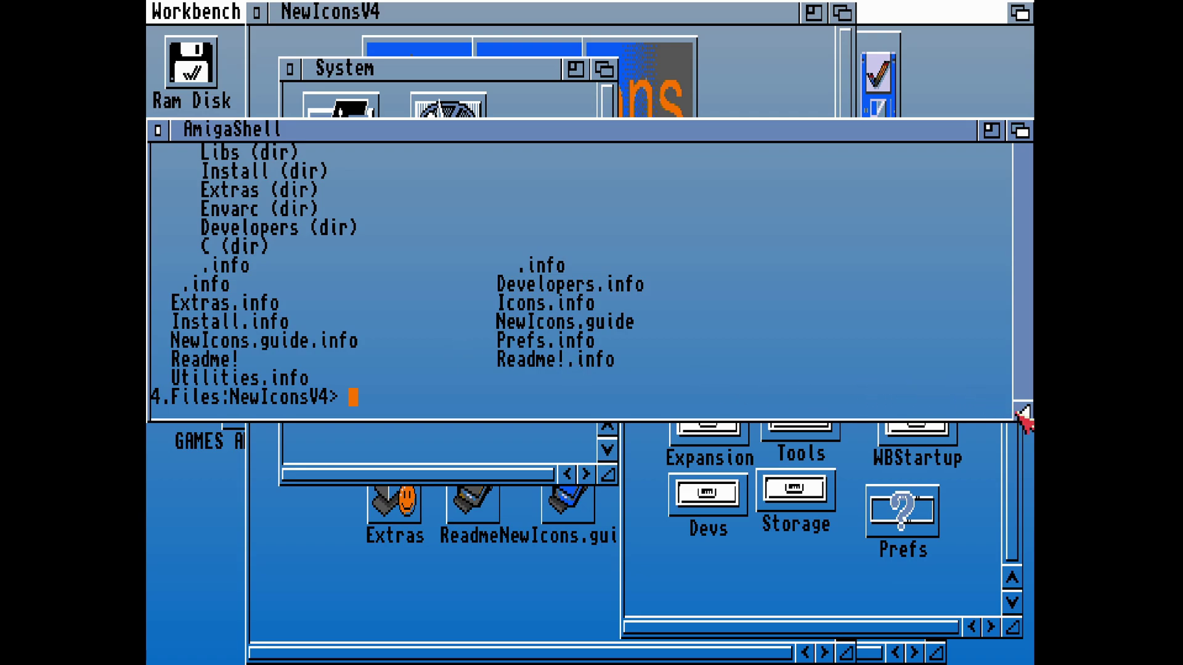
left_click_drag(1024, 413, 1024, 579)
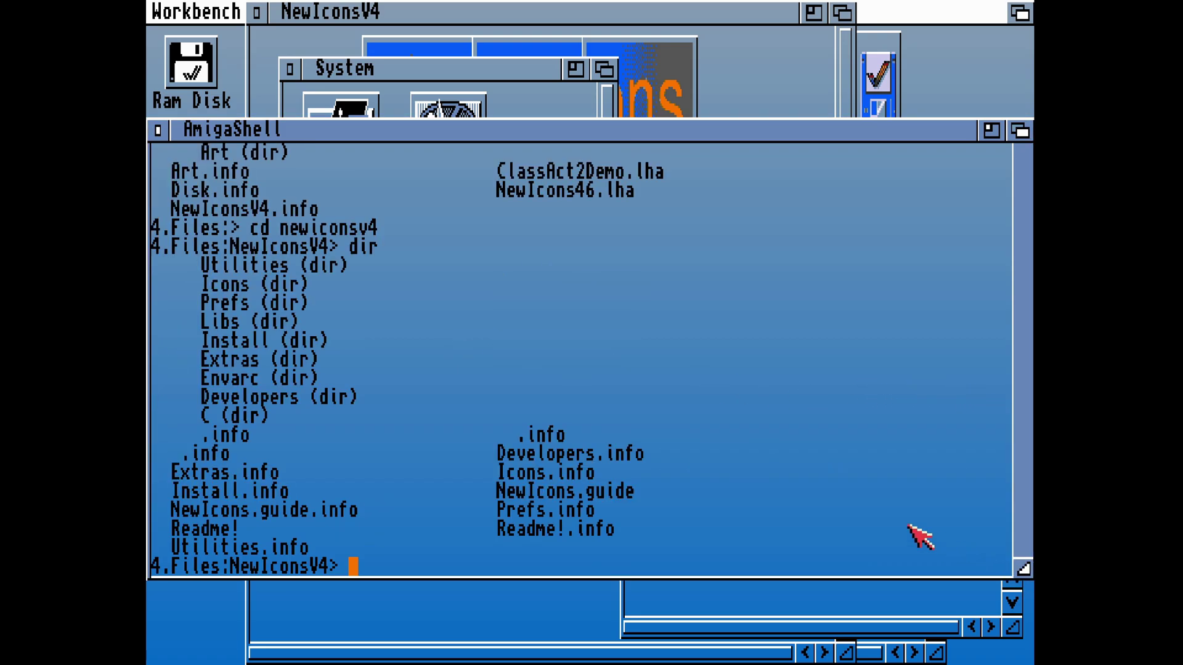
- Change into the Icons folder and list its contents
type("cd icons")
key("Return")
type("fir")
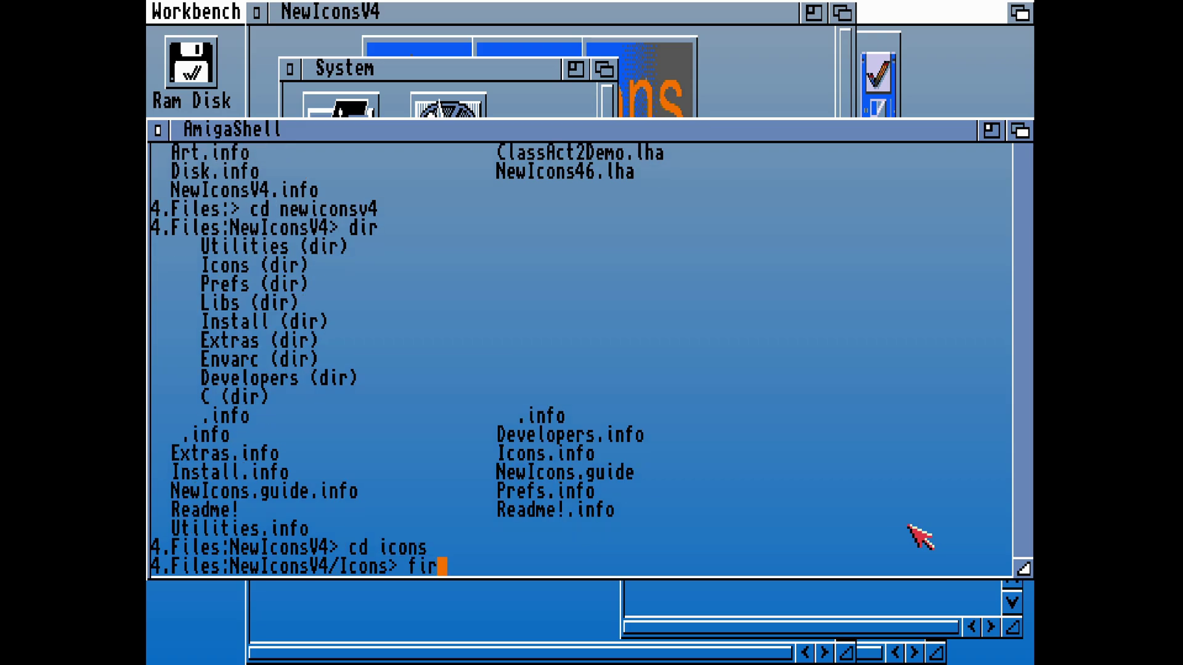
key("BackSpace")
key("BackSpace")
type("dir")
key("Return")
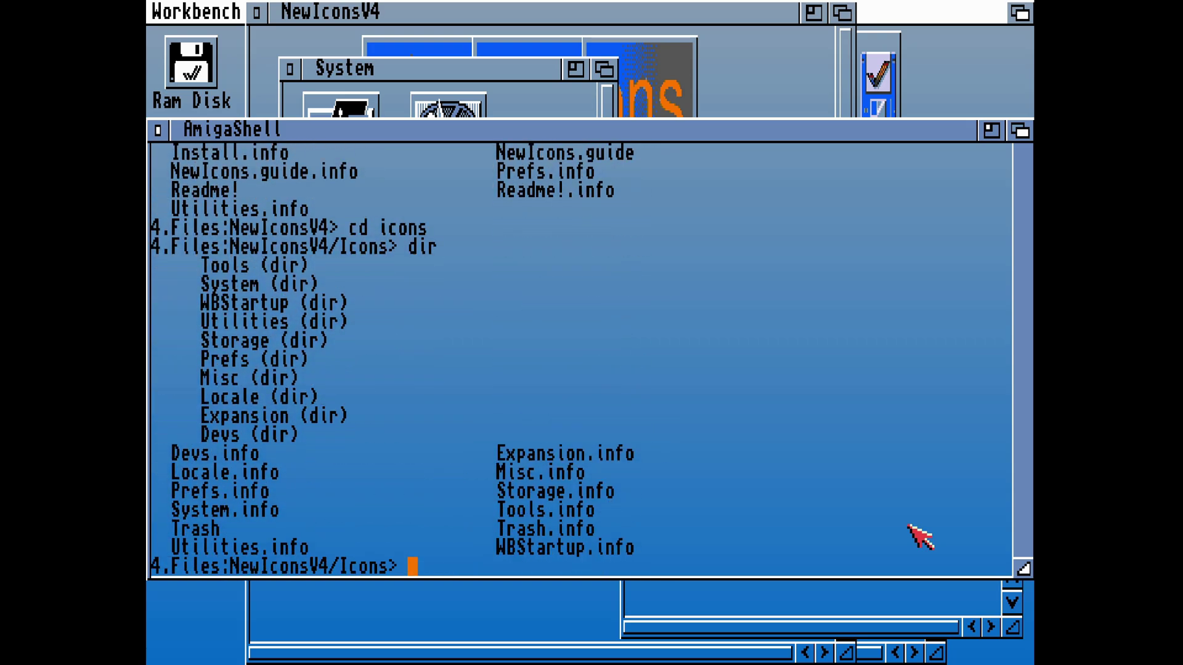
- Copy the Tools icons into dh1:tools with 'copy tools dh1:tools'
type("copy tool")
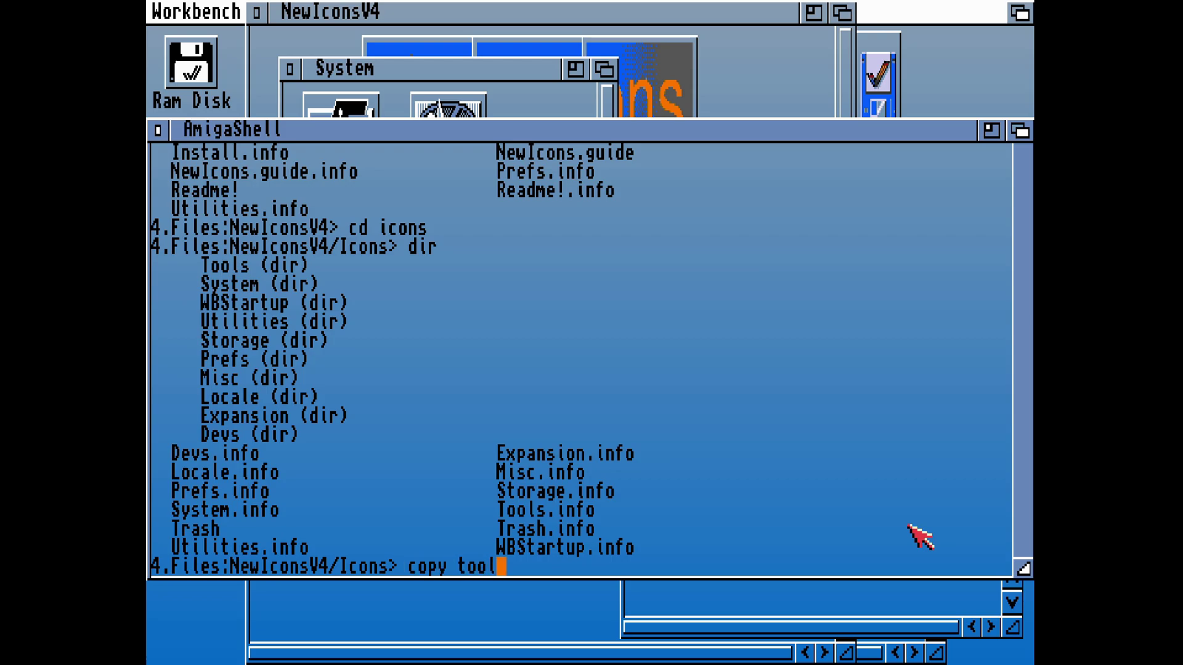
type("s dh0")
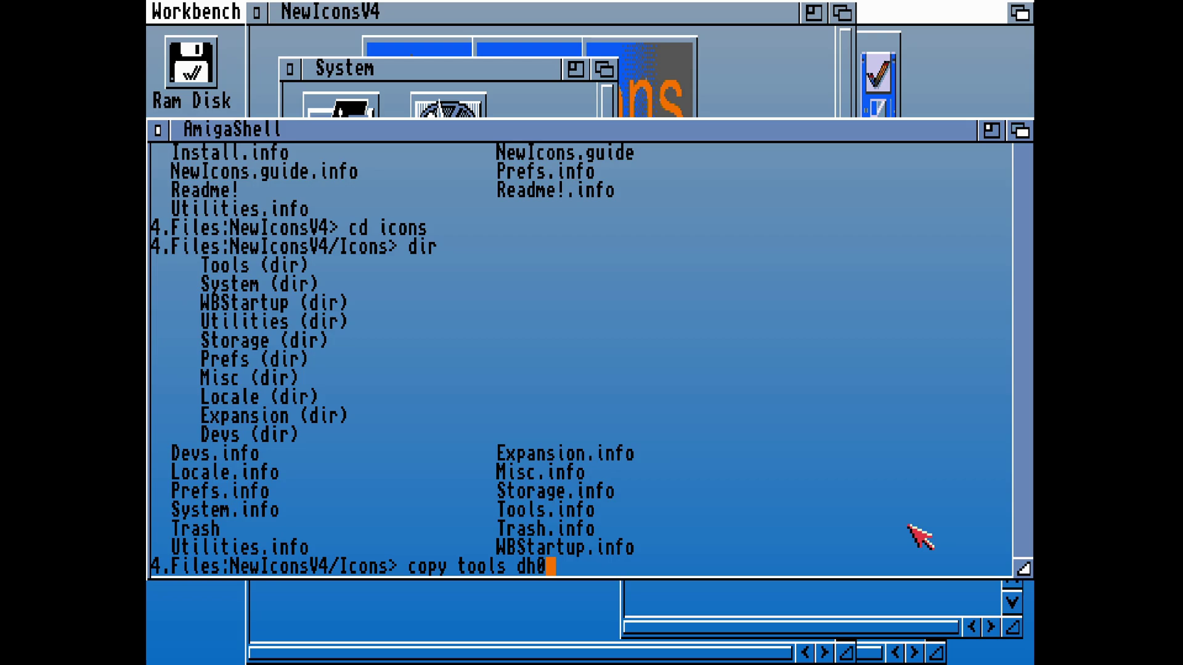
type(":tool")
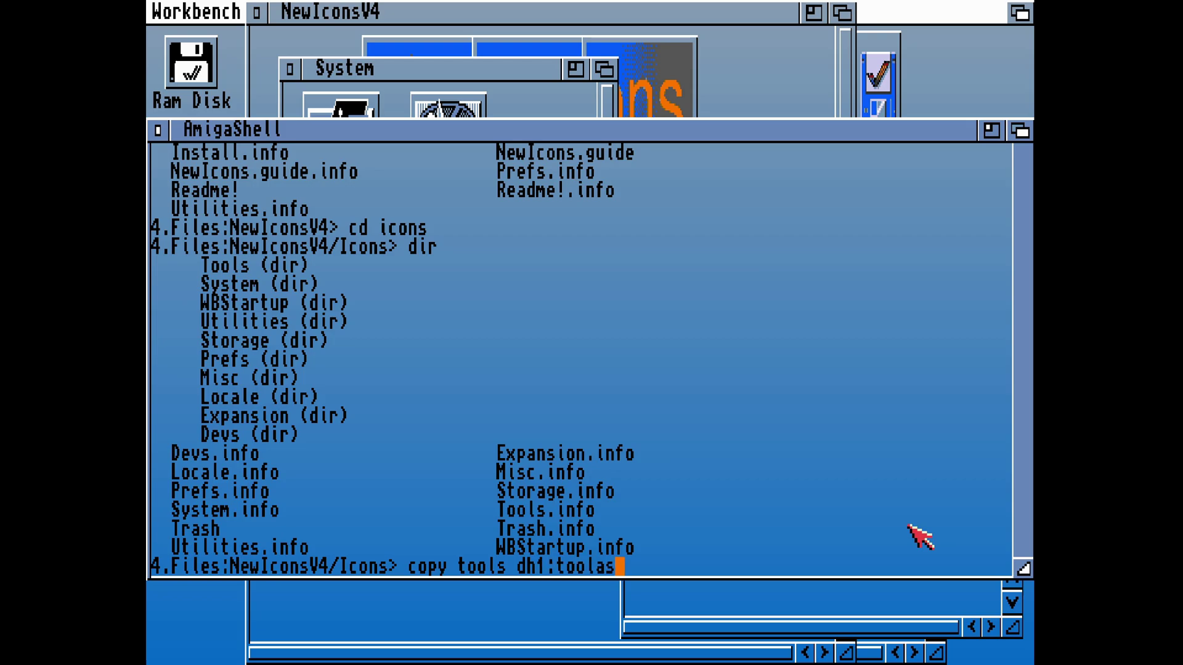
type("s")
key("Return")
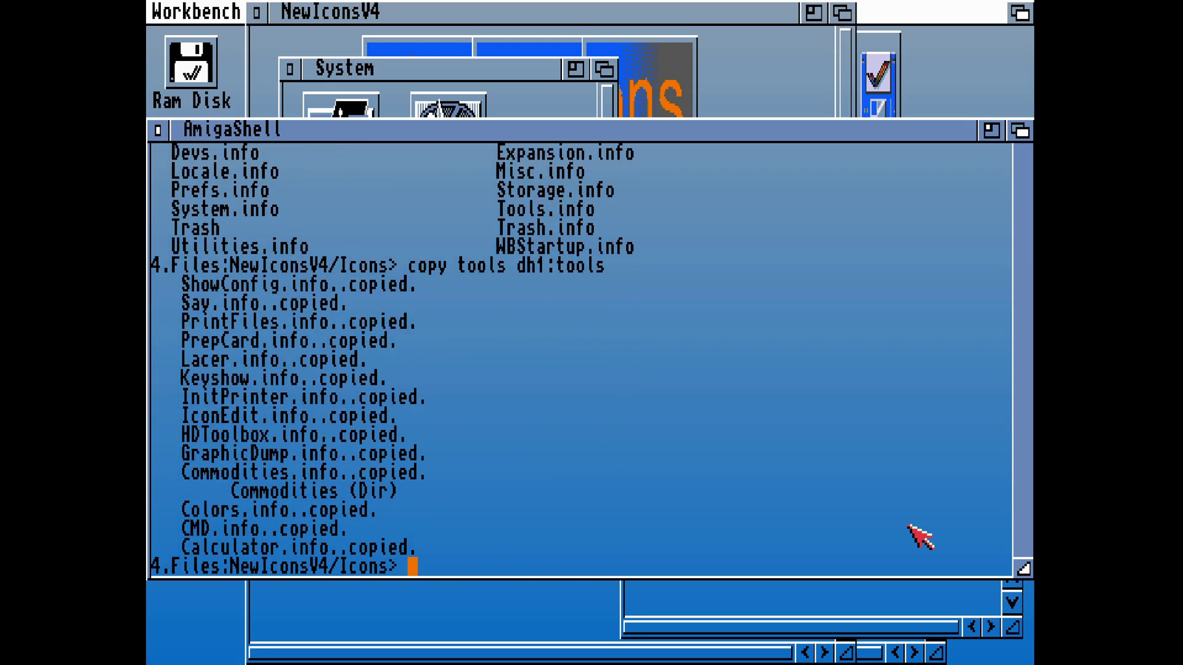
- Recall the copy command and change its source folder to prefs
key("Up")
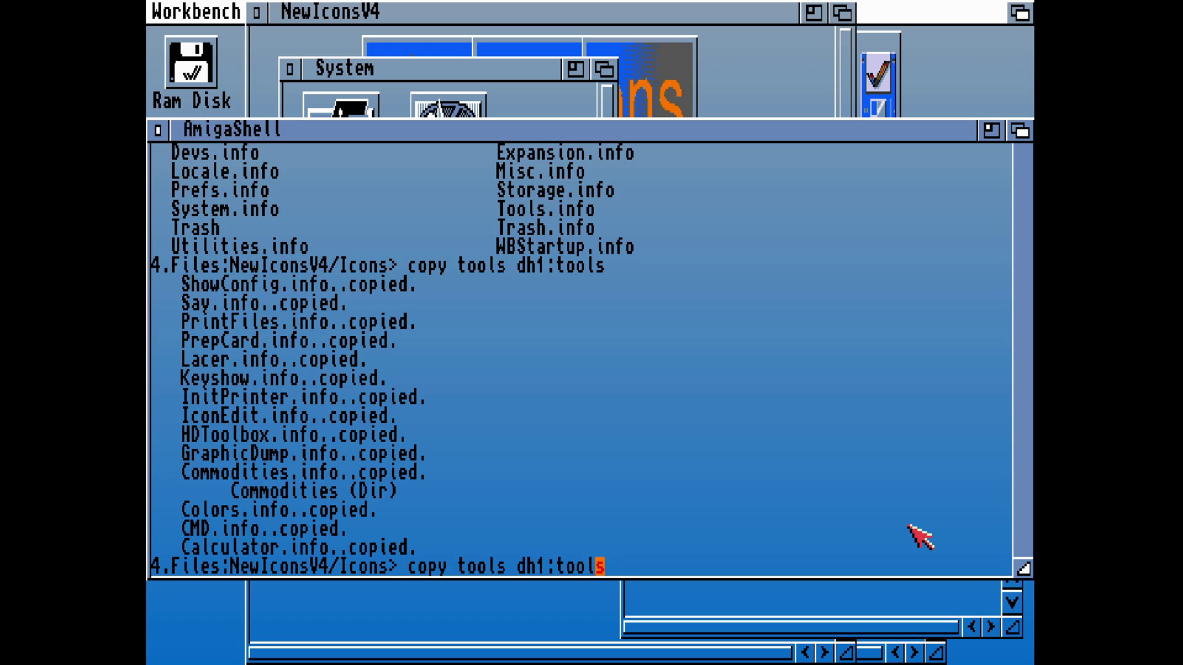
key("Left")
key("Left")
key("Left")
key("Left")
key("Left")
key("Left")
key("Left")
key("Left")
key("Left")
key("BackSpace")
key("BackSpace")
key("BackSpace")
key("BackSpace")
key("BackSpace")
type("prefs")
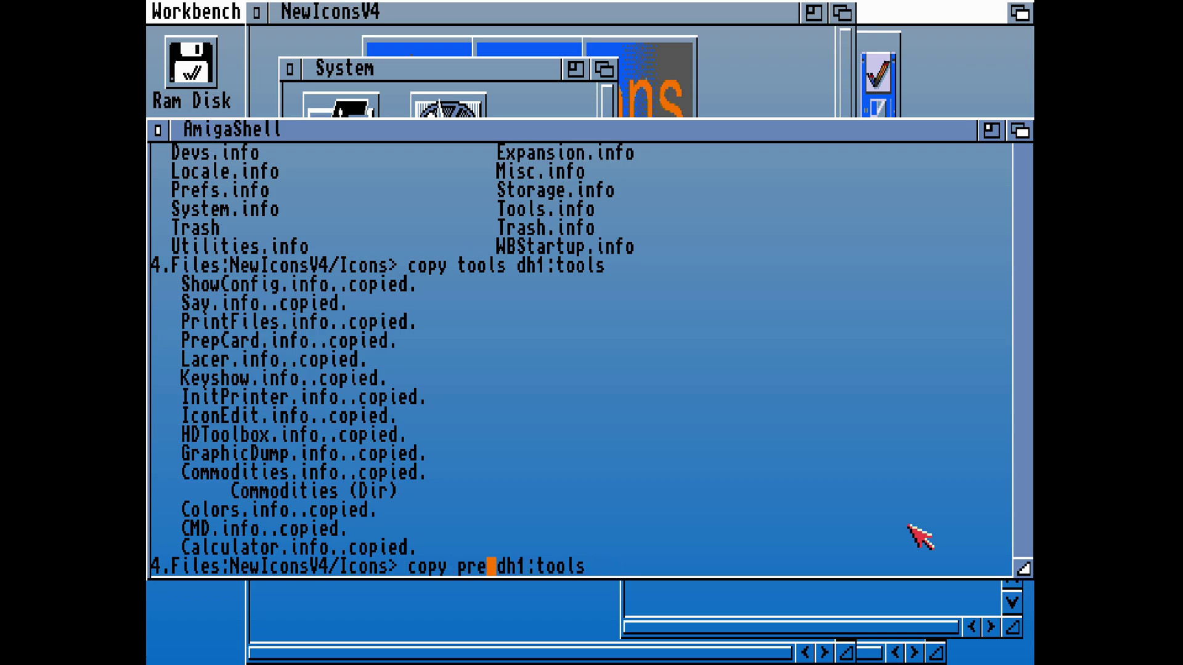
key("Right")
key("Right")
key("Right")
key("Right")
key("Right")
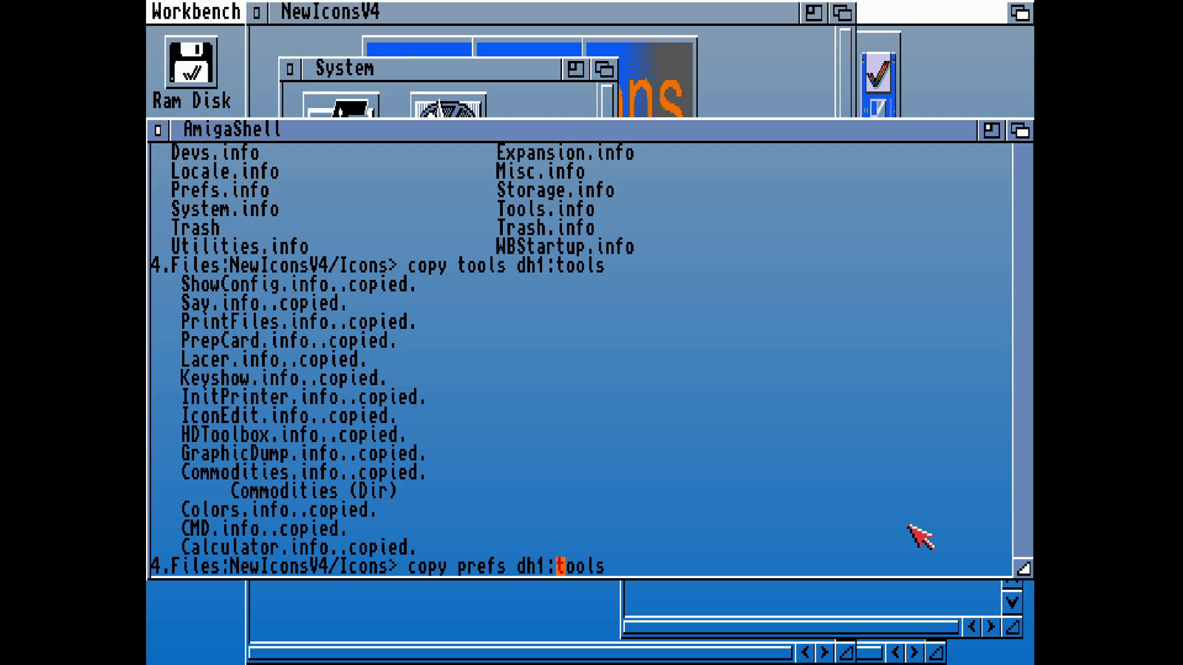
- Finish the command as 'copy prefs dh1:prefs' and run it
type("prefs")
key("Delete")
key("Delete")
key("Delete")
key("Delete")
key("Delete")
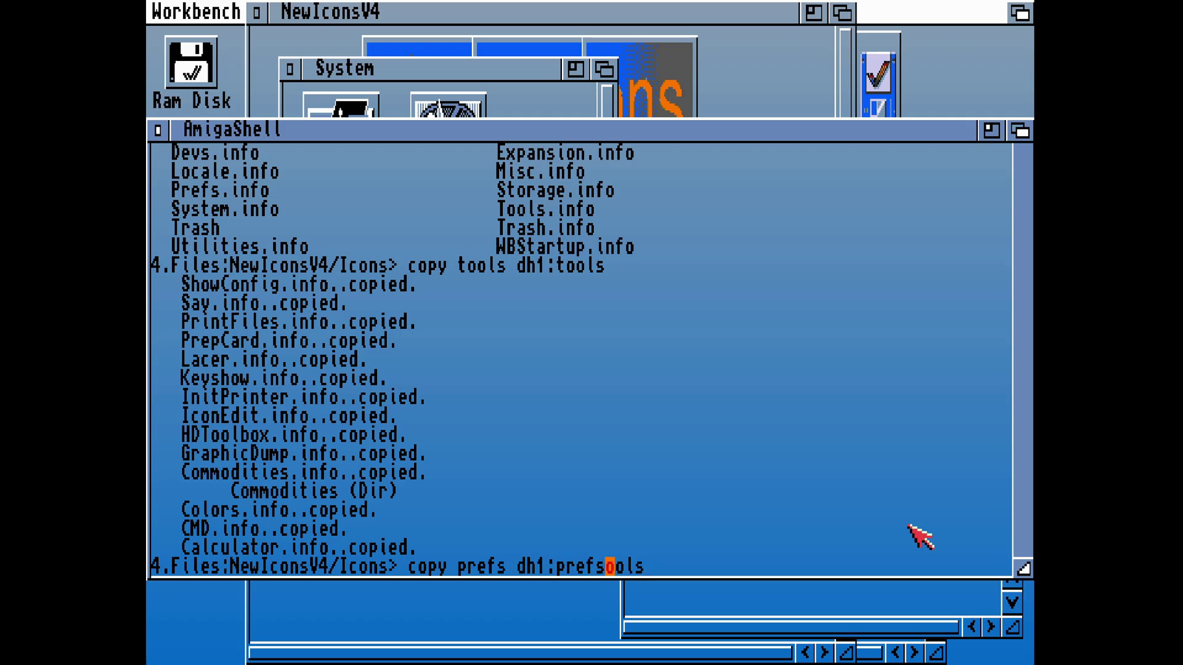
key("Return")
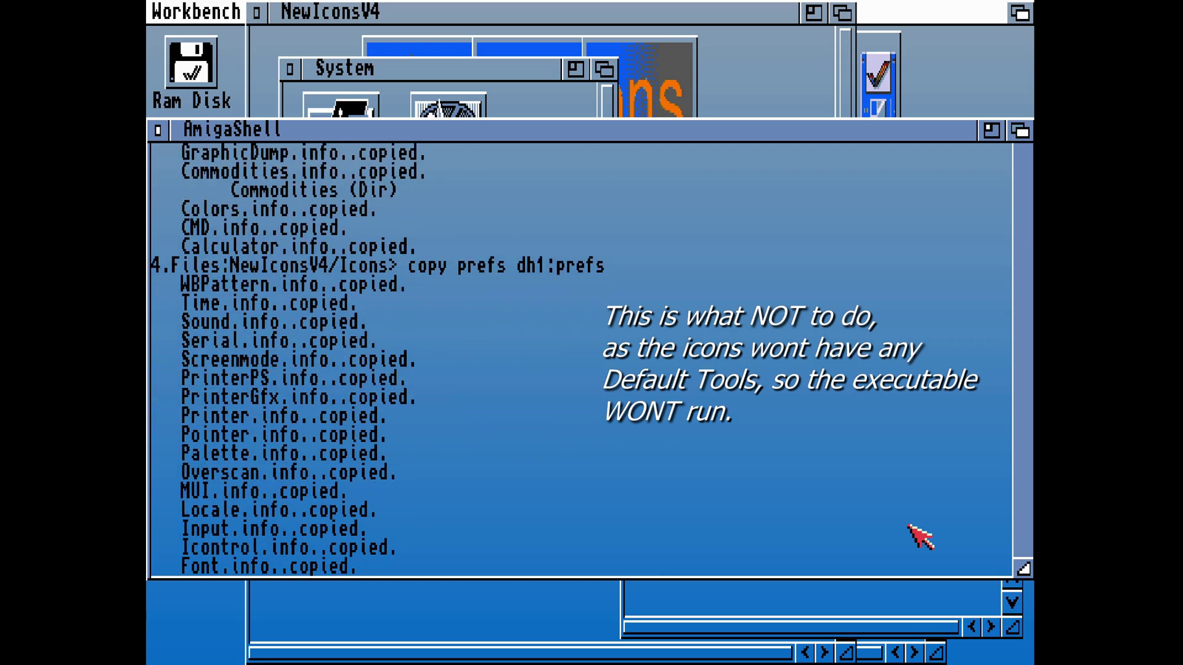
- Recall and edit the command to copy utilities into dh1:utilities
key("Up")
key("Left")
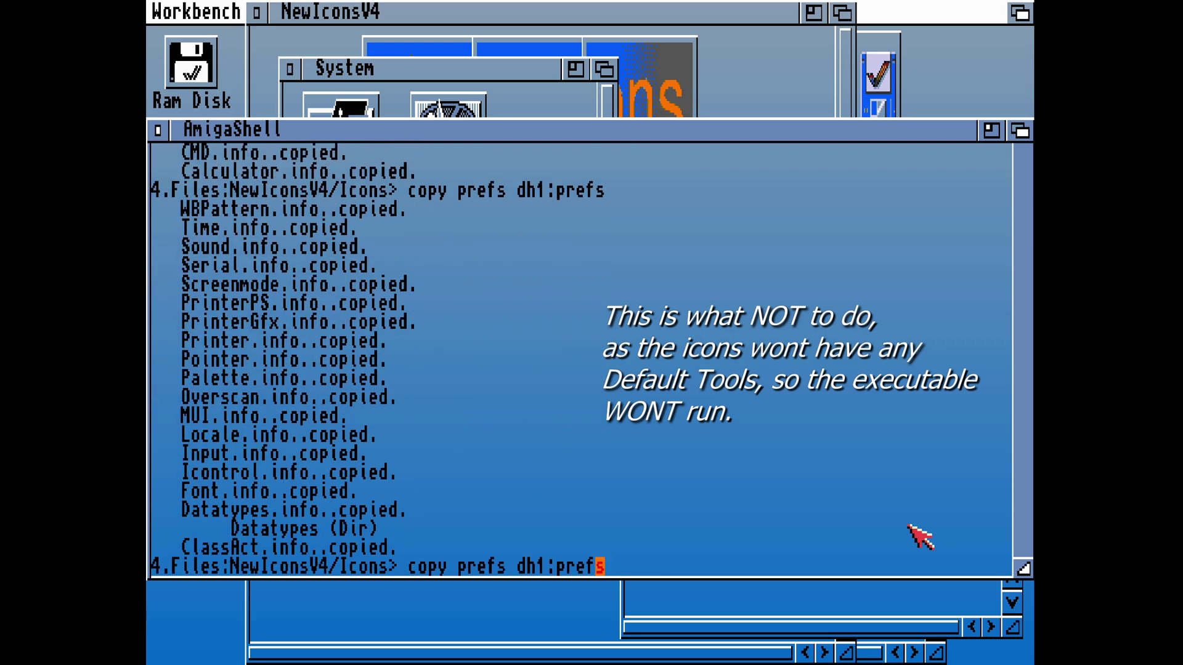
key("Left")
key("Left")
key("Left")
key("Left")
key("Left")
key("Left")
key("Left")
key("Left")
key("Left")
key("BackSpace")
key("BackSpace")
key("BackSpace")
key("BackSpace")
key("BackSpace")
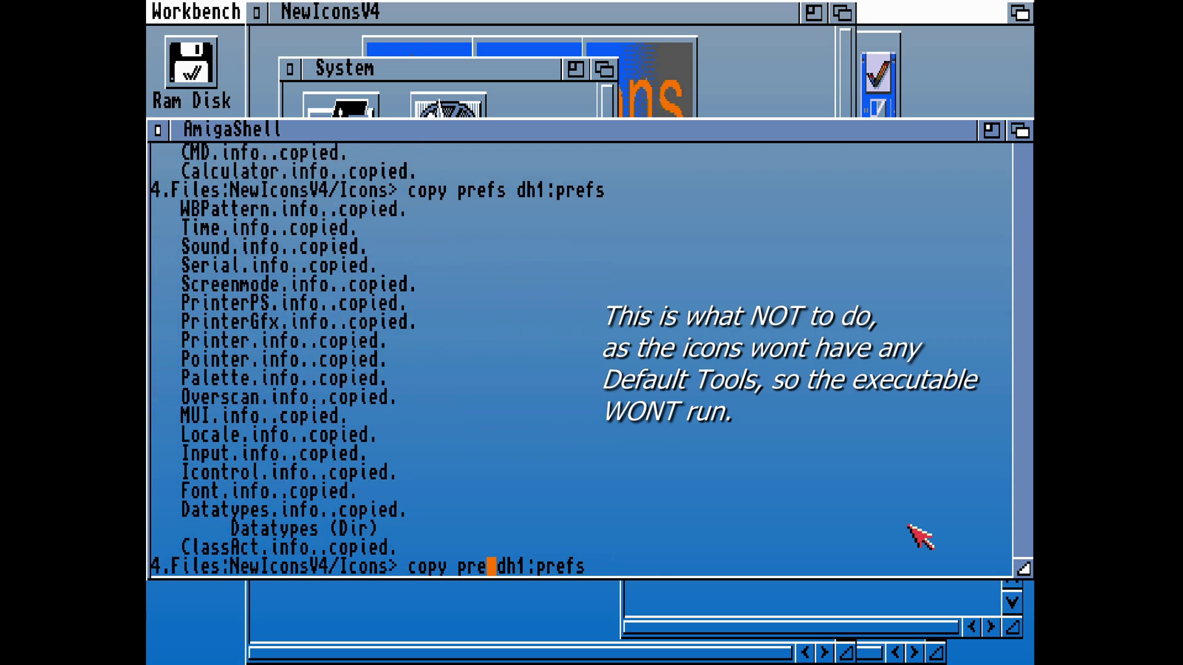
type("ut")
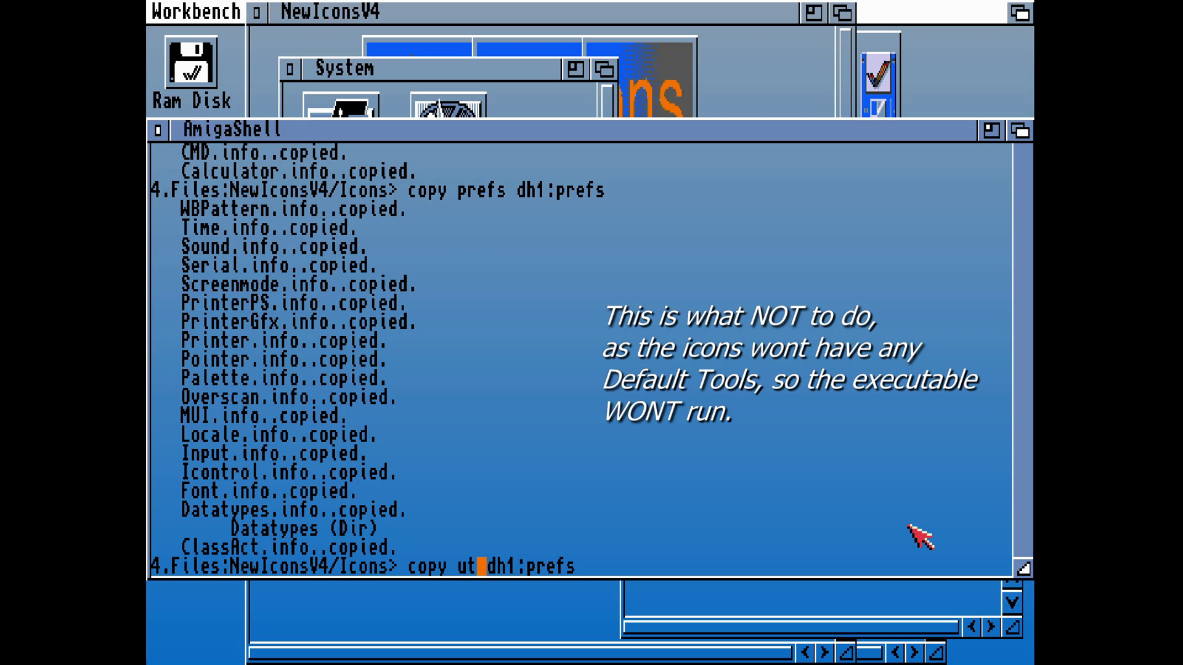
type("il")
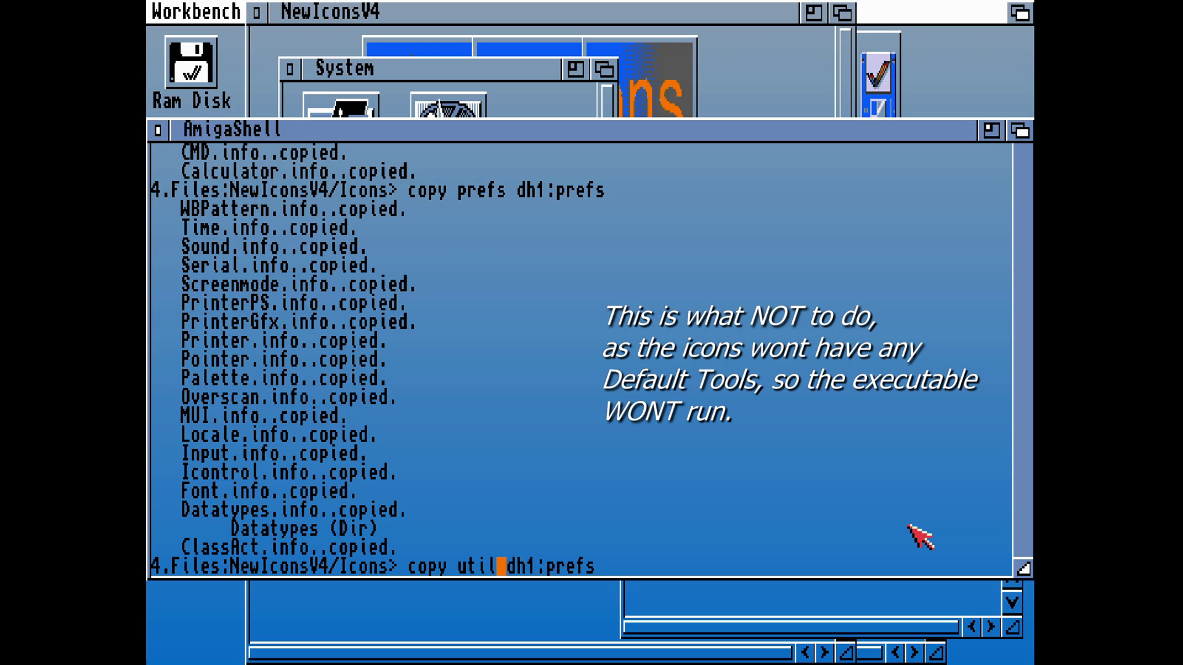
type("t")
key("BackSpace")
type("ities")
key("Right")
key("Right")
key("Right")
key("Right")
key("Right")
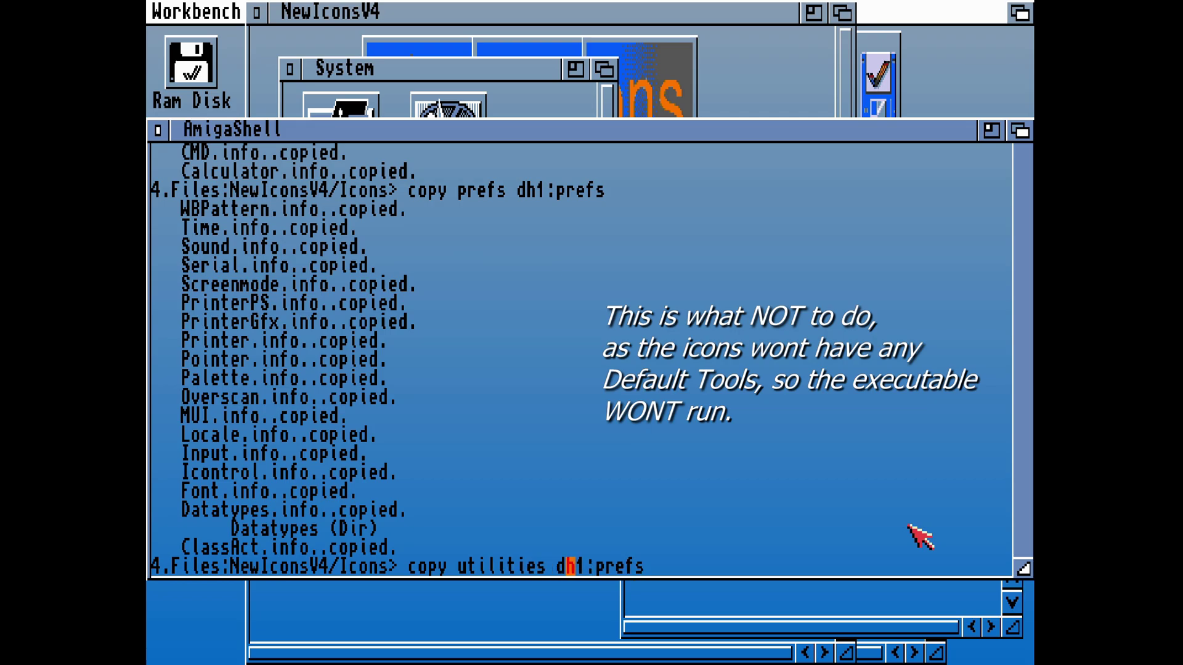
type("ut")
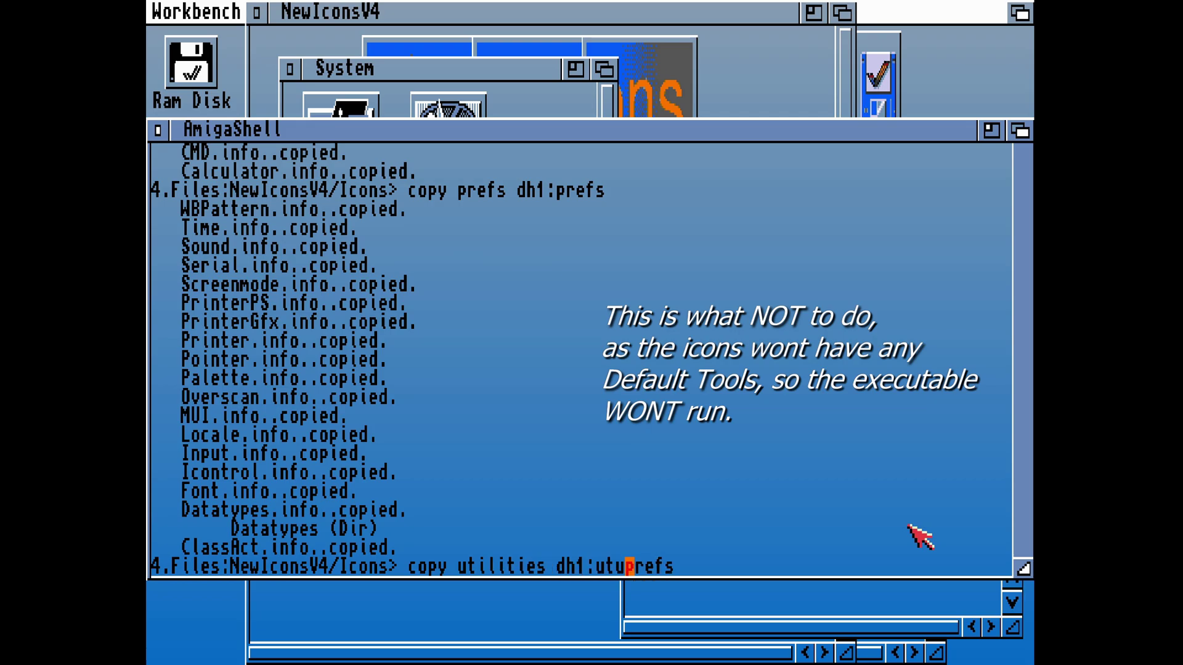
type("ilities")
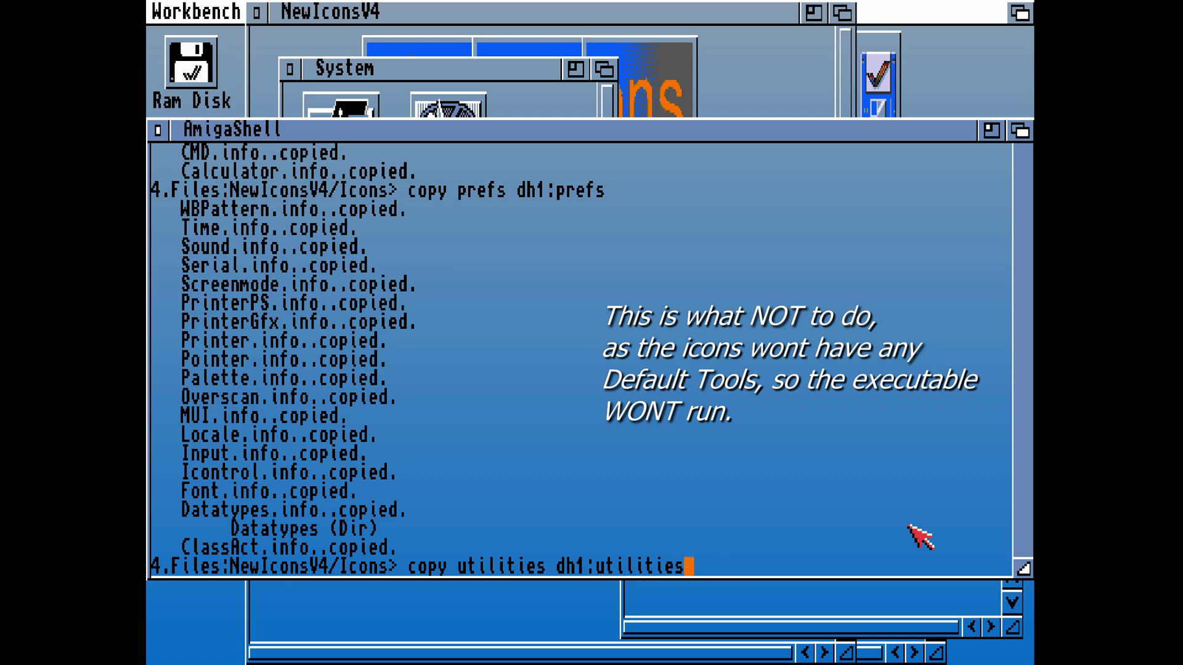
key("Return")
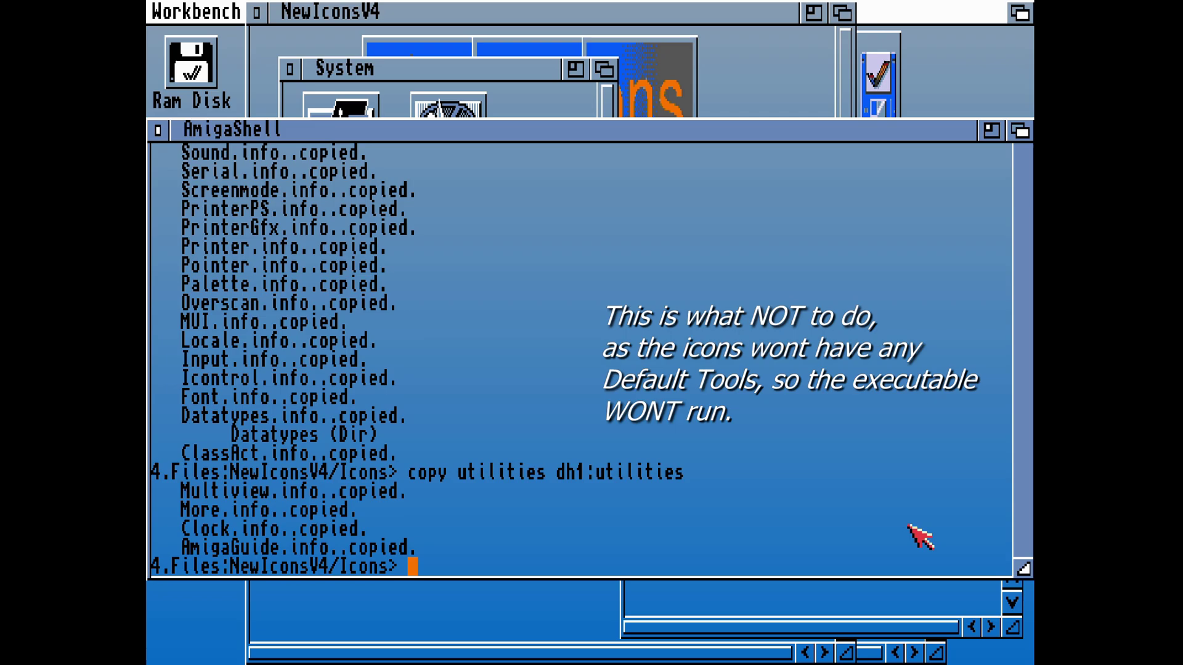
- List the Icons folder again and copy the System icons to dh1:system
type("dir")
key("Return")
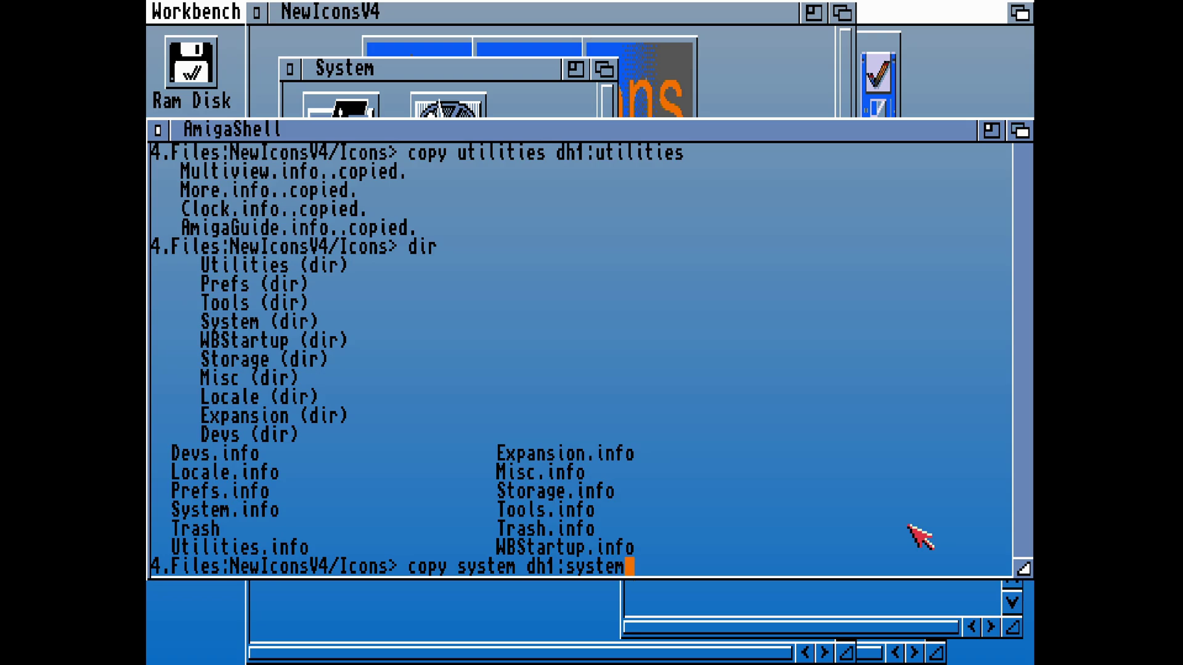
key("Return")
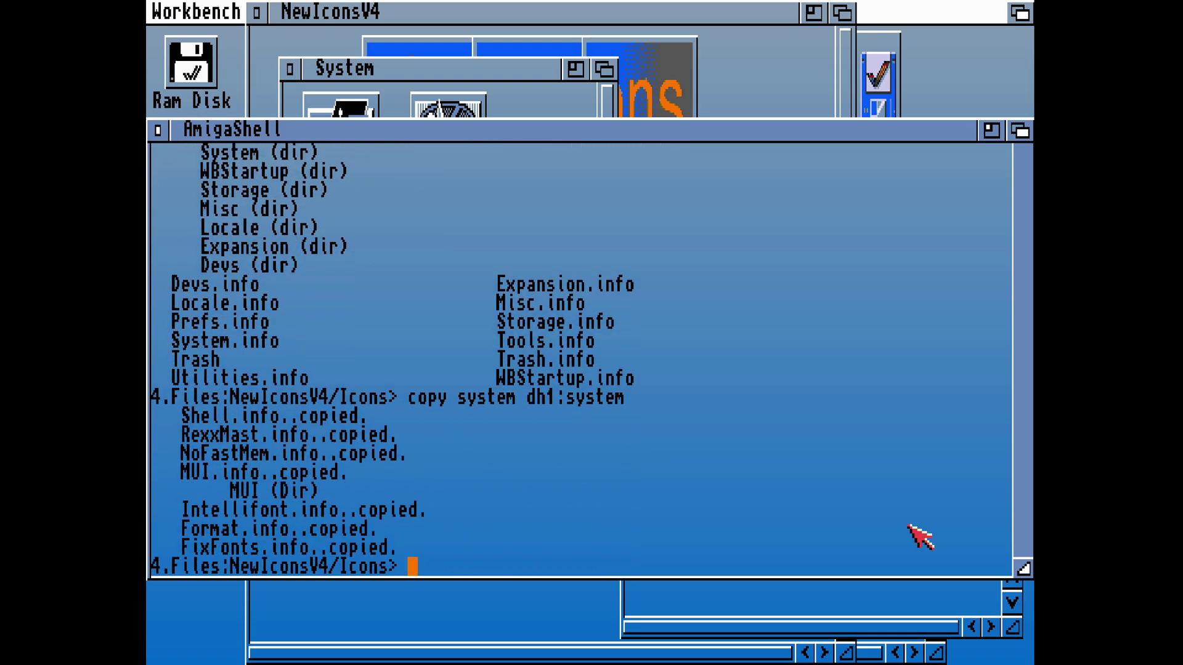
- Switch to dh1: and list its root contents
type("dh1:")
key("Return")
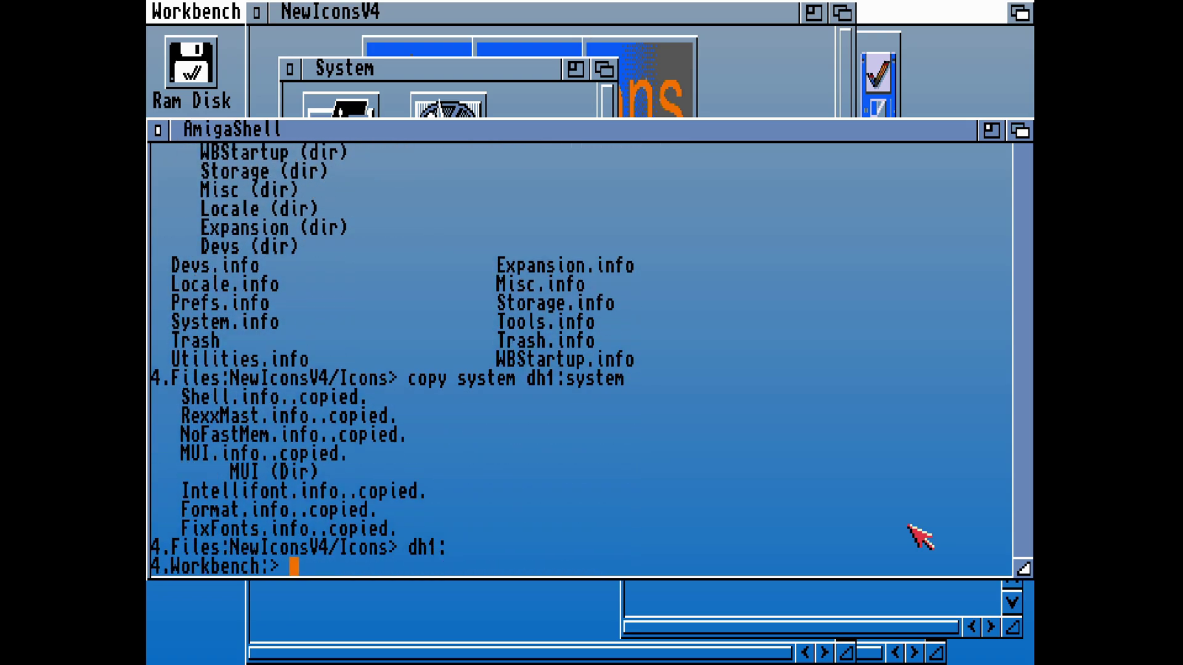
type("dir")
key("Return")
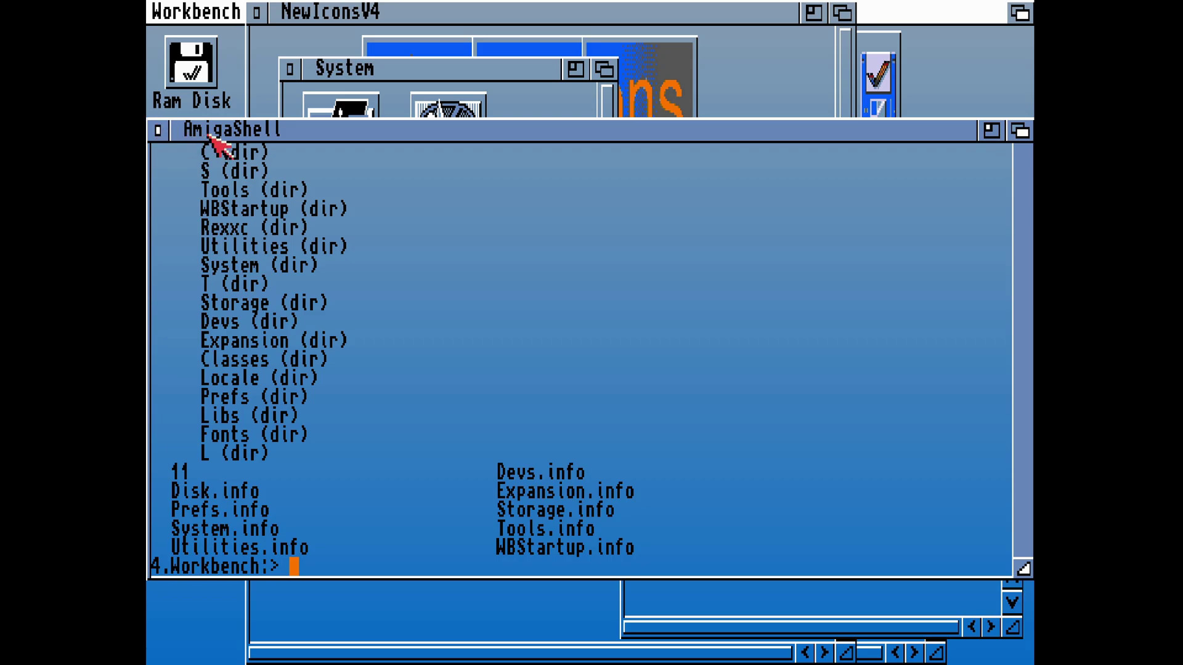
- Close and reopen the System drawer, enlarging its window to show all tools
left_click(1028, 132)
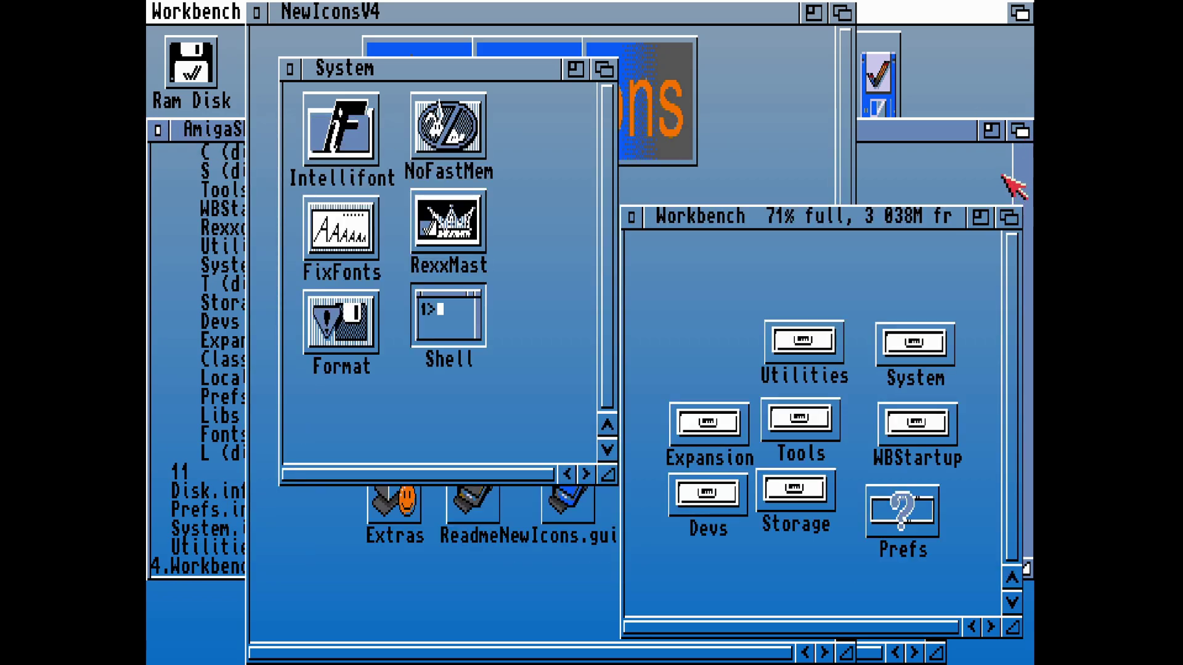
left_click(289, 69)
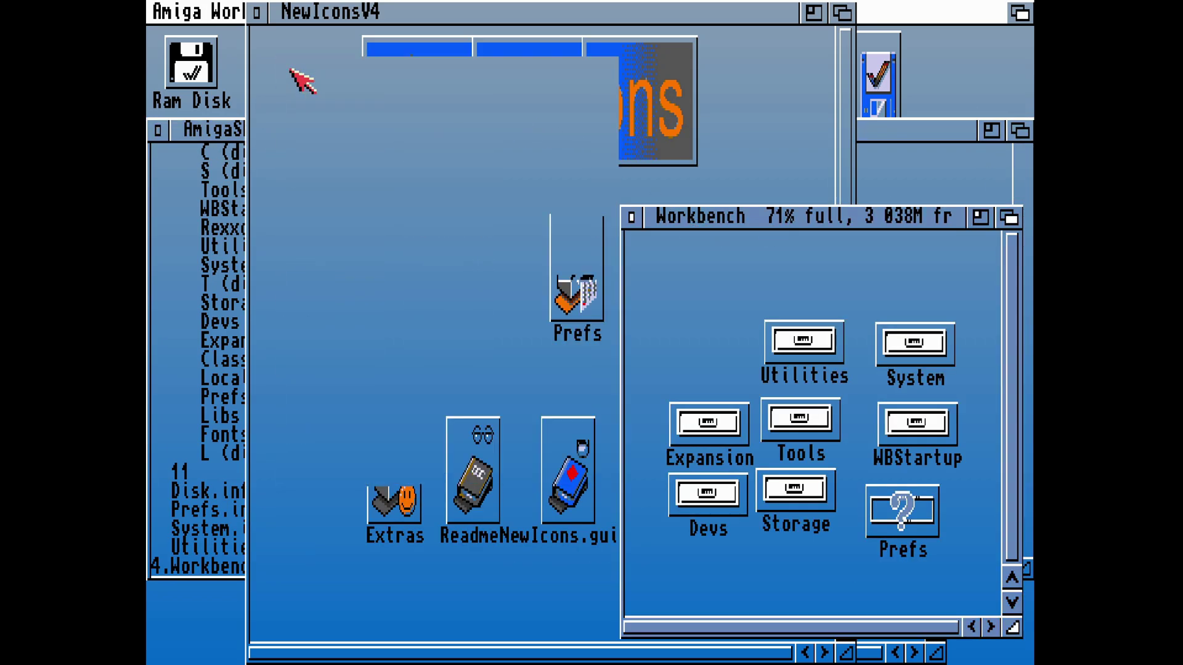
double_click(900, 361)
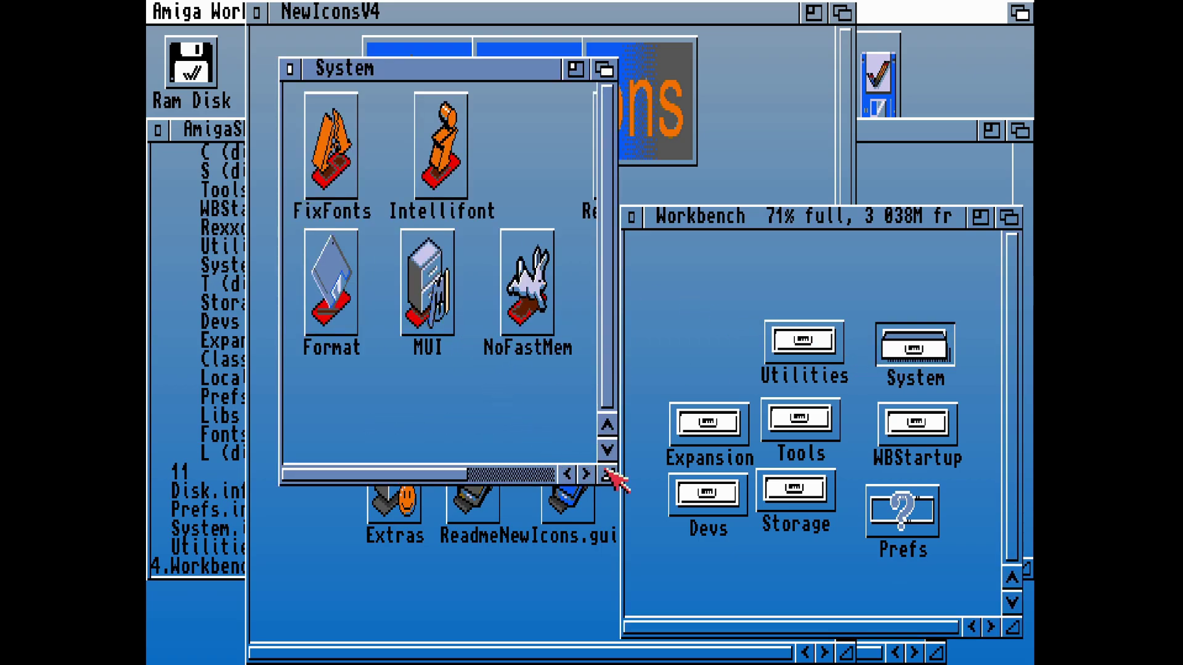
left_click_drag(607, 475, 743, 550)
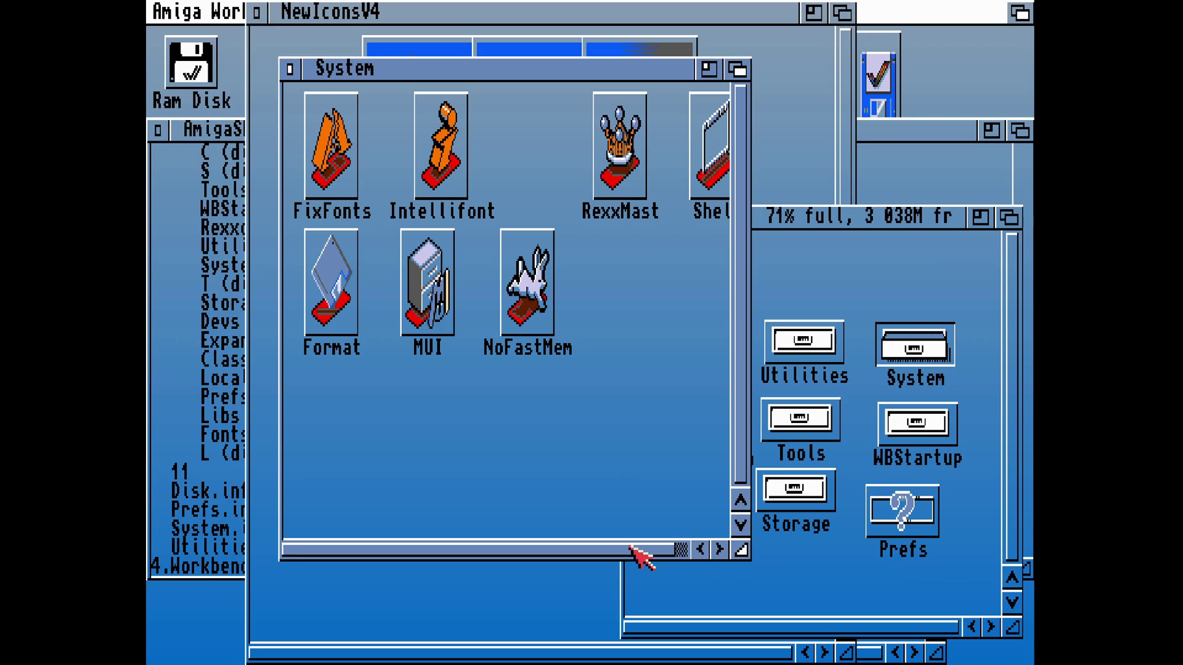
- Try launching Shell and Format, which report no default tool, and move NewIconsV4 aside
double_click(708, 158)
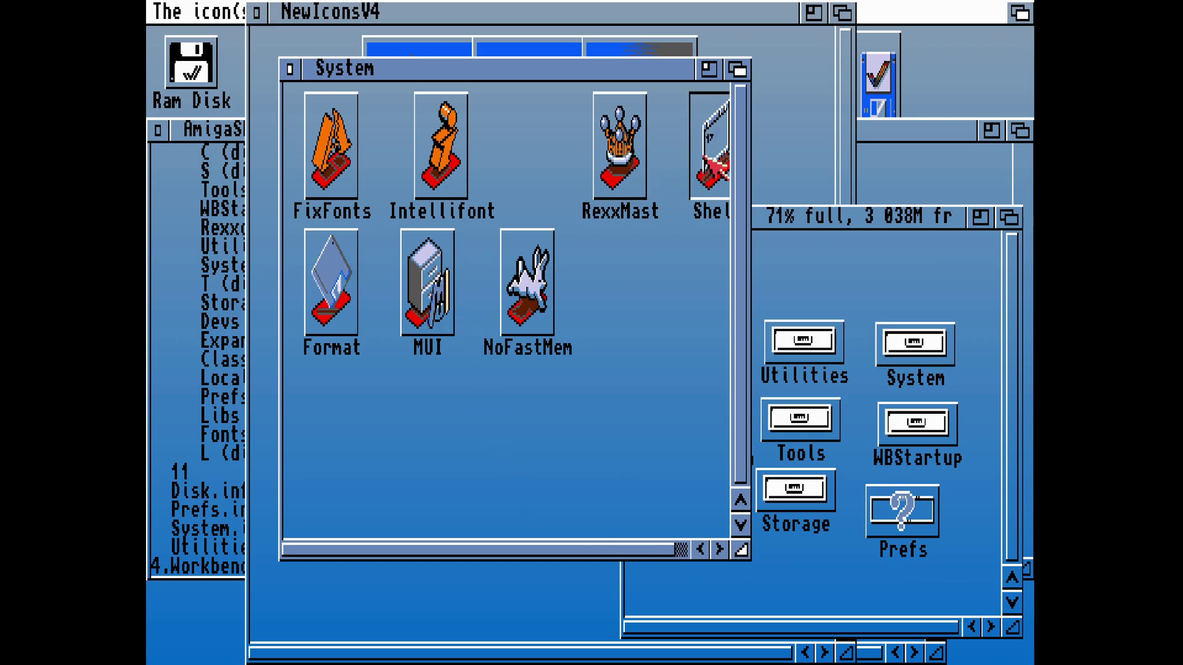
left_click(340, 174)
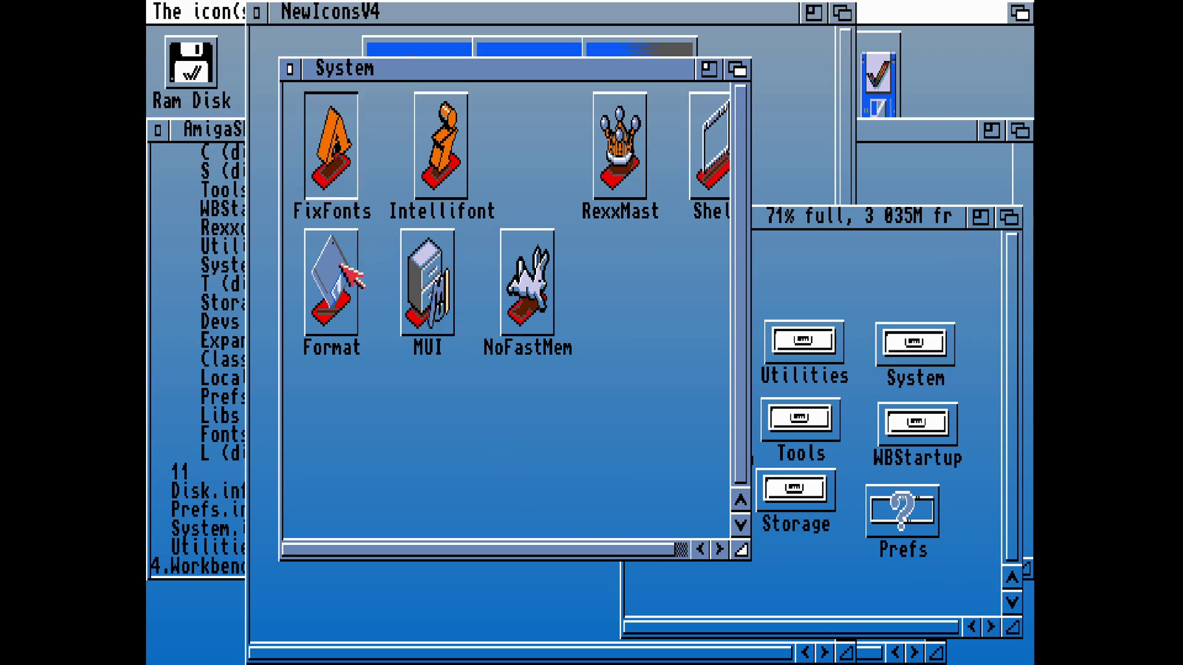
double_click(336, 295)
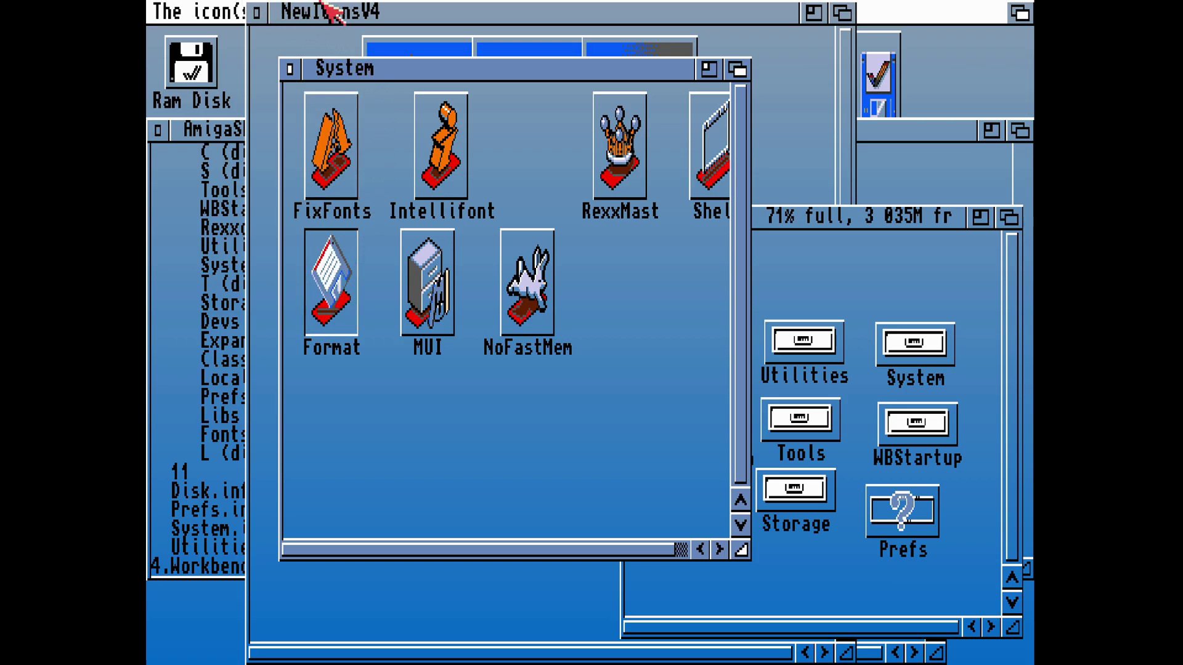
left_click_drag(530, 15, 534, 15)
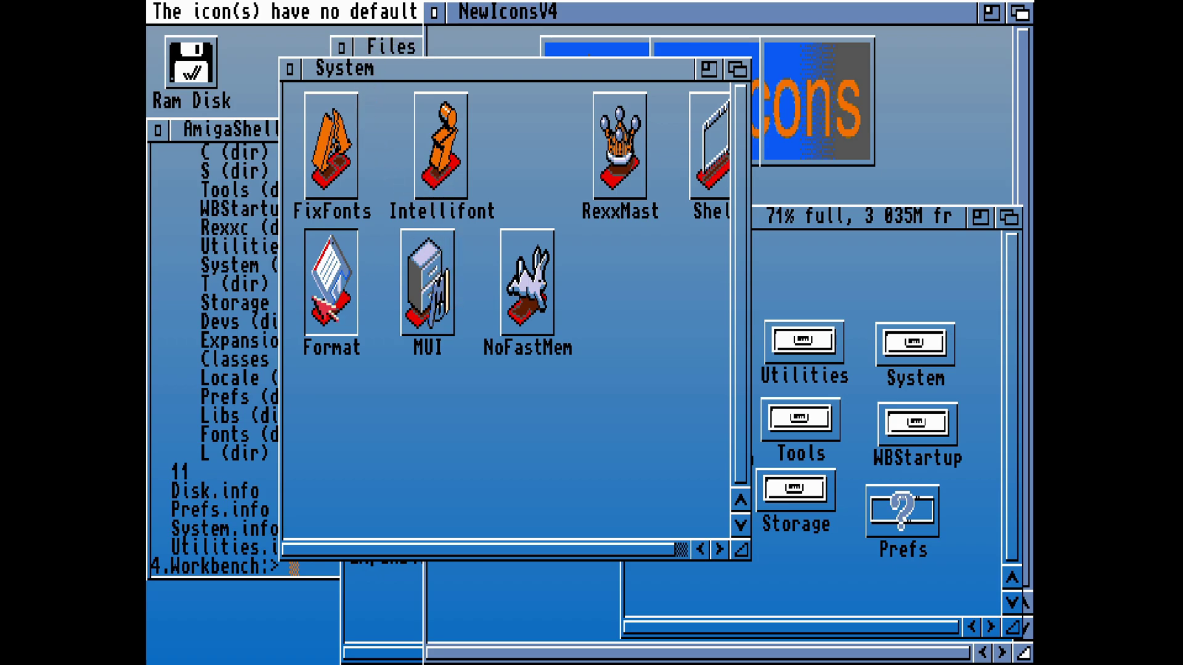
right_click(316, 12)
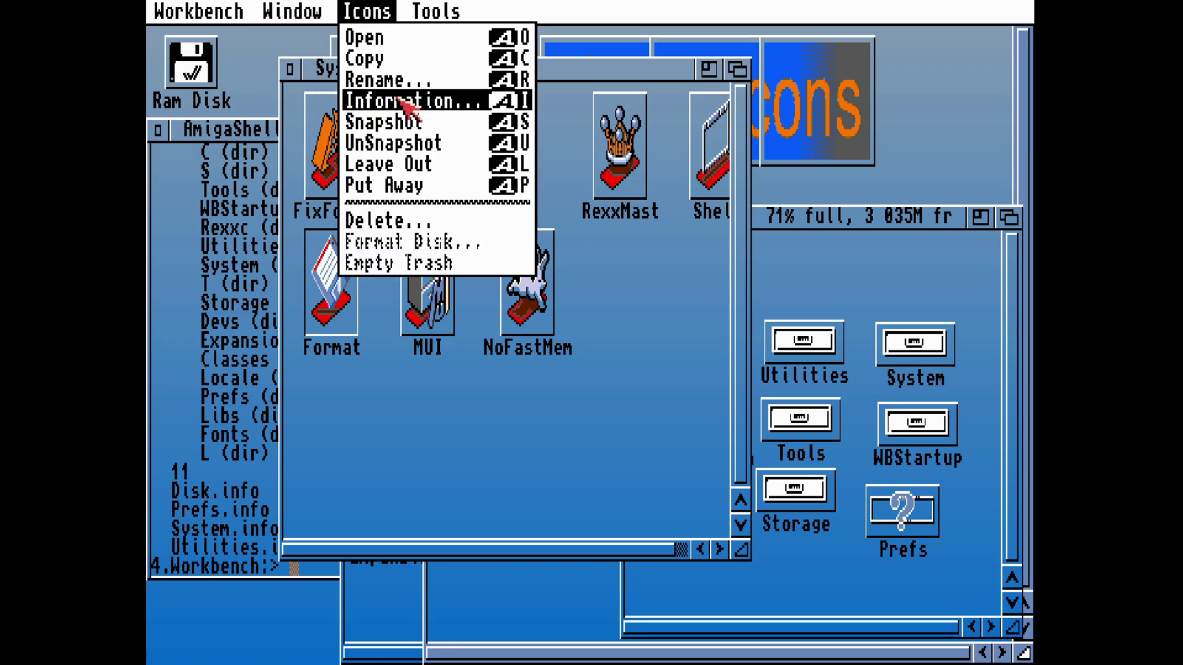
right_click(470, 100)
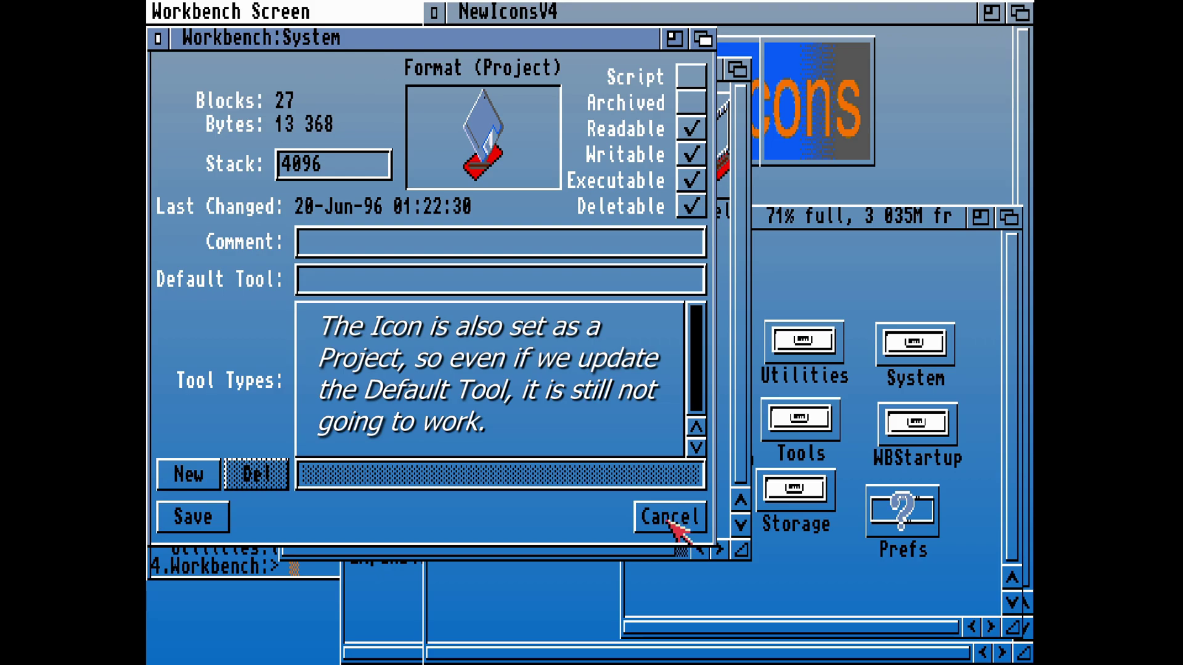
left_click(671, 522)
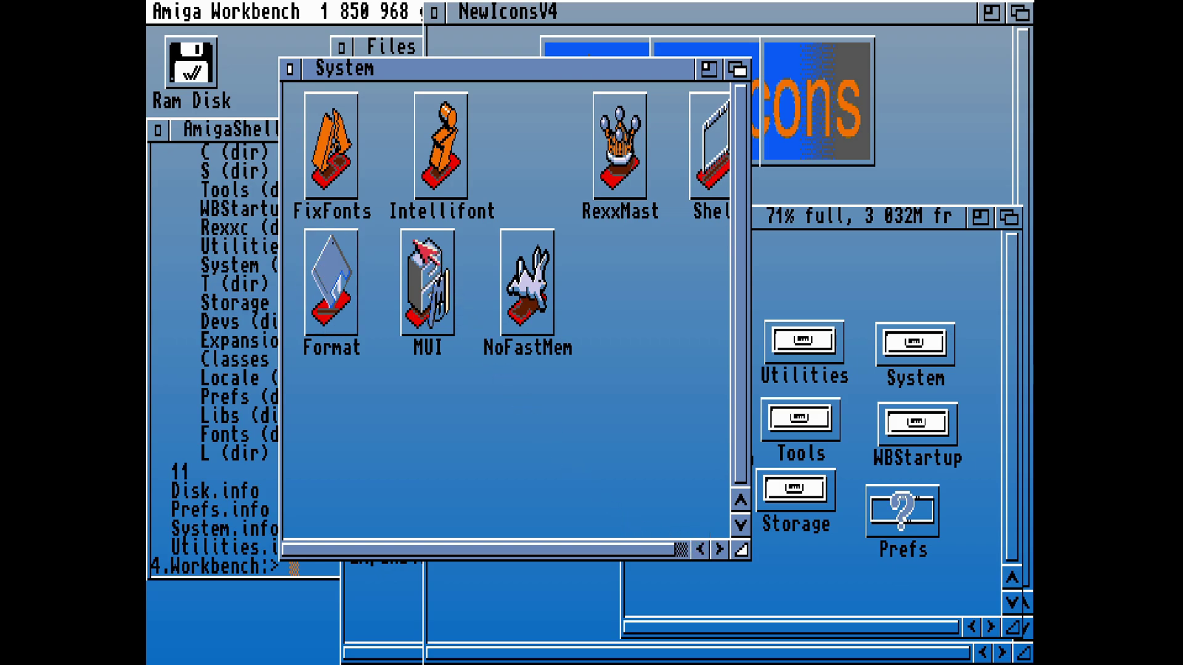
- Try NoFastMem, close System, then try AmigaGuide, More and Clock in Utilities; none launch
double_click(536, 280)
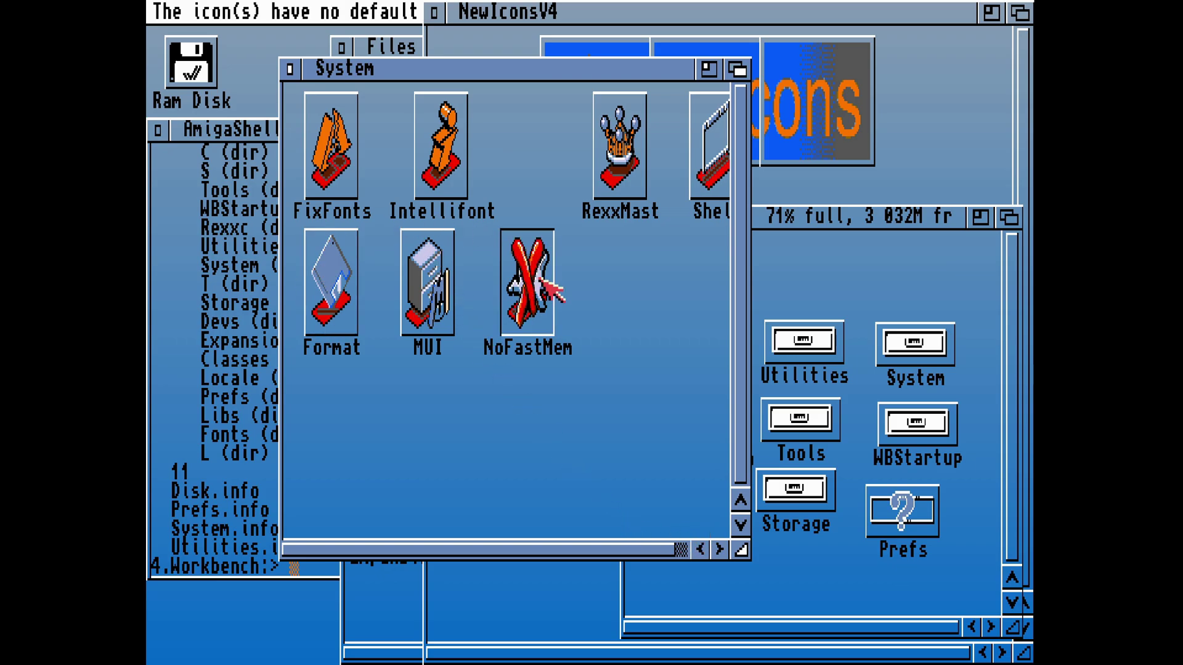
left_click(290, 69)
double_click(788, 369)
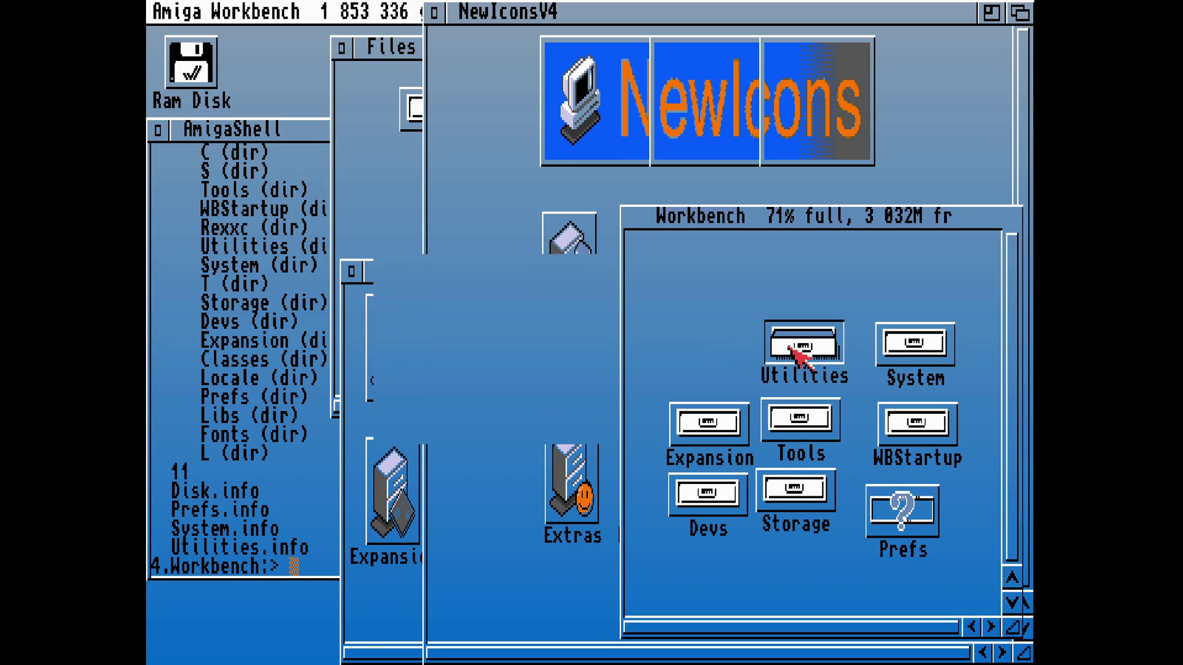
double_click(447, 350)
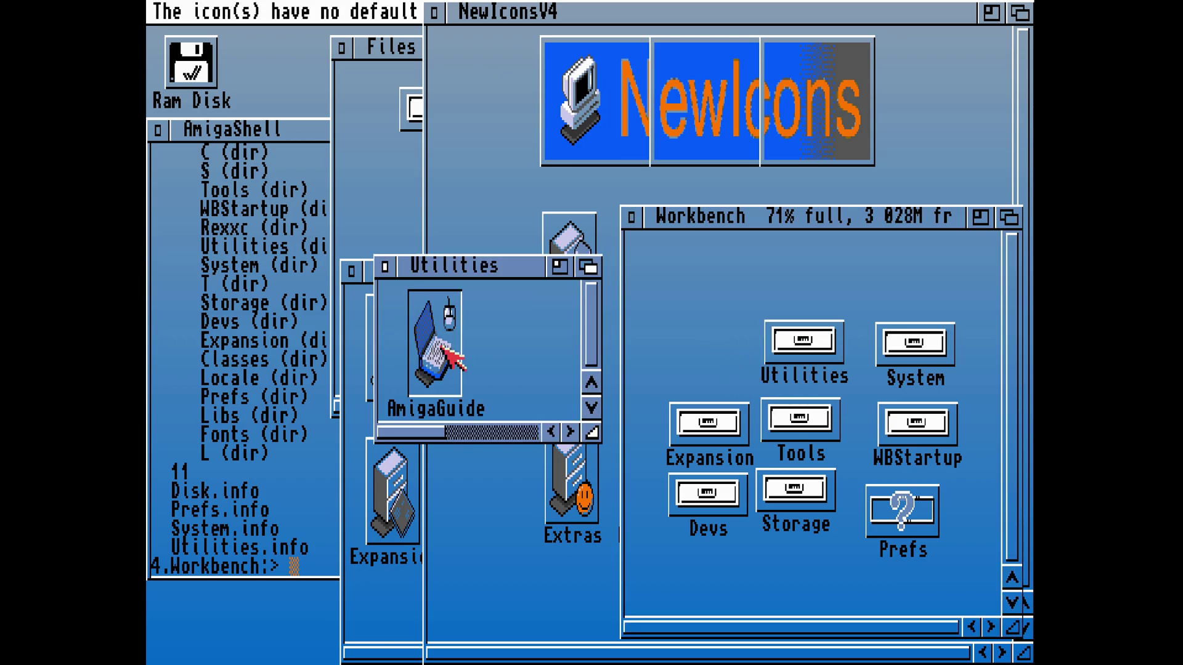
left_click(519, 431)
double_click(520, 383)
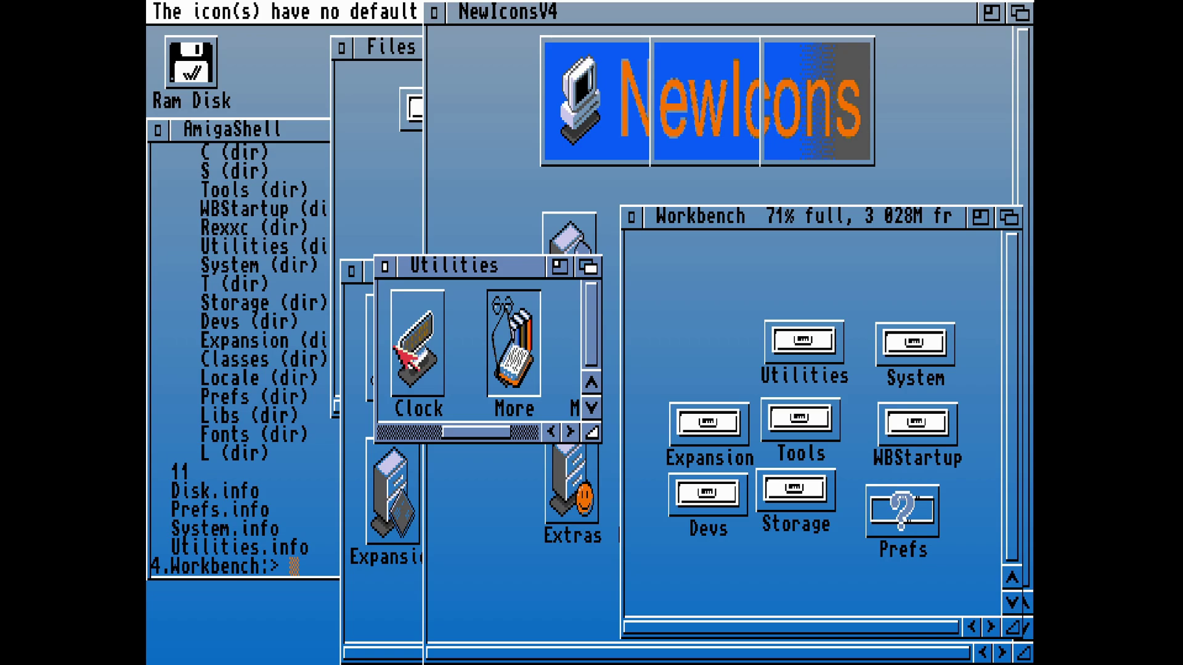
double_click(425, 355)
double_click(426, 354)
double_click(426, 355)
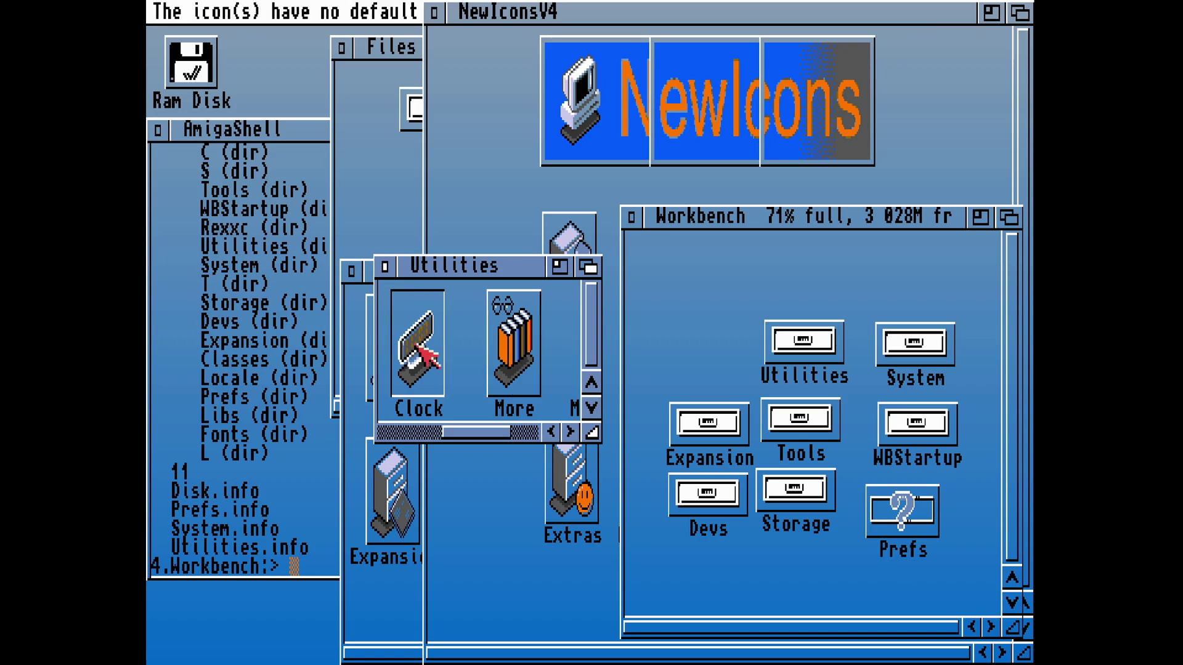
double_click(426, 355)
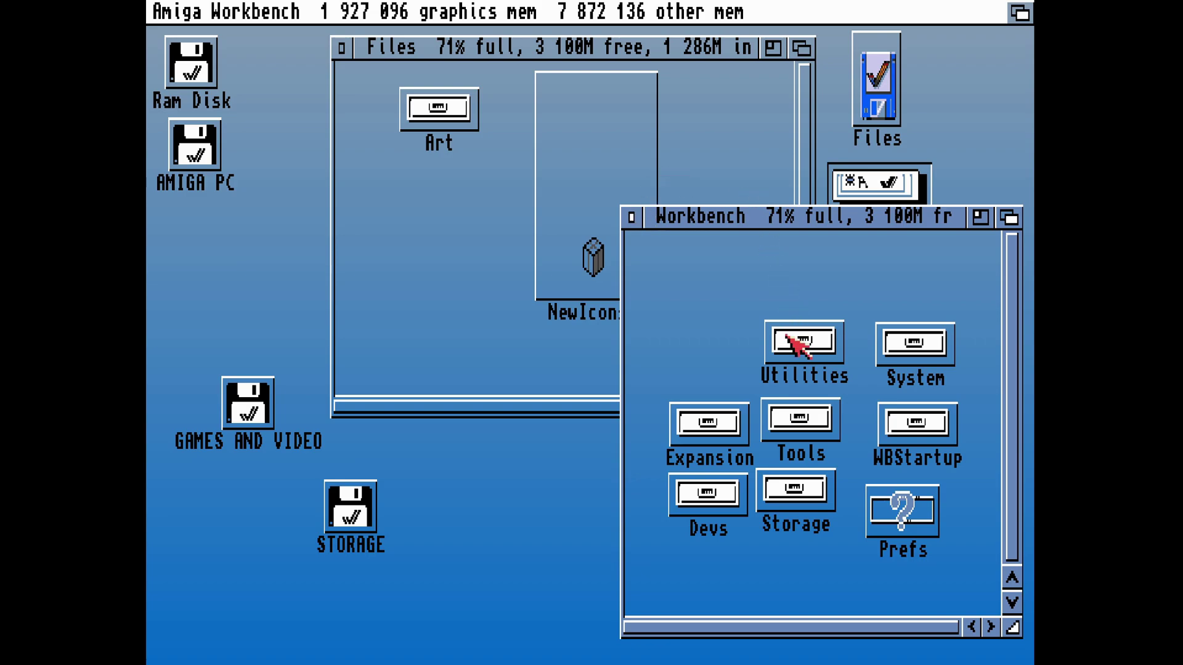
- Open the Tools drawer and start IconEdit
double_click(795, 428)
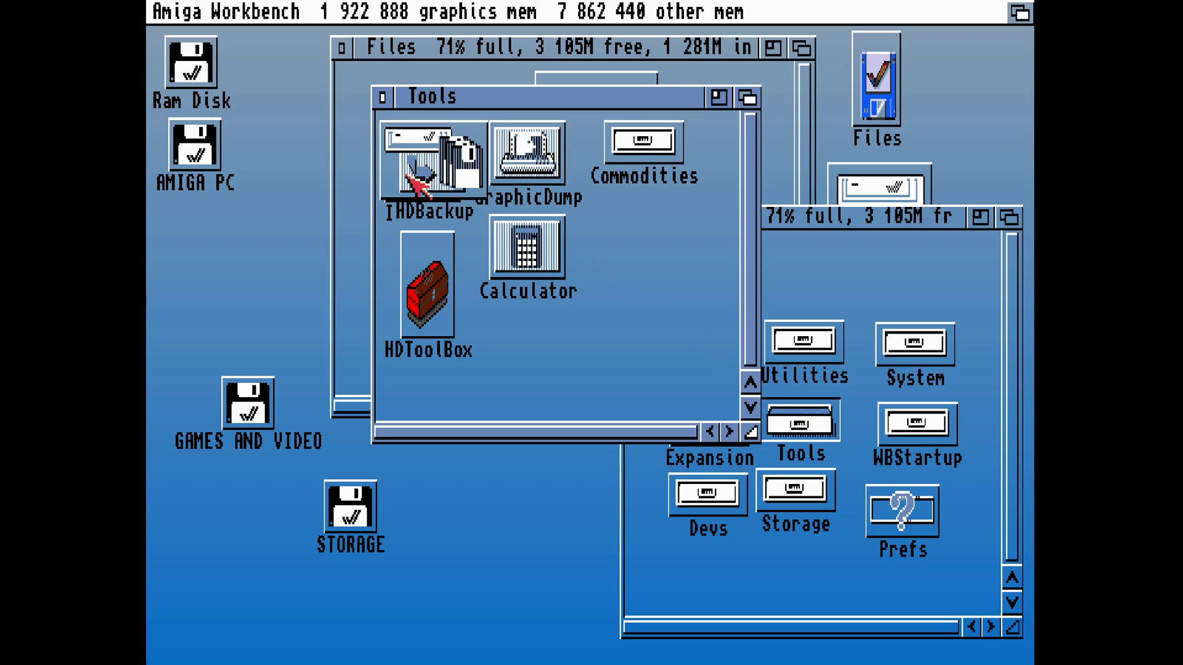
left_click_drag(412, 179, 659, 308)
double_click(422, 157)
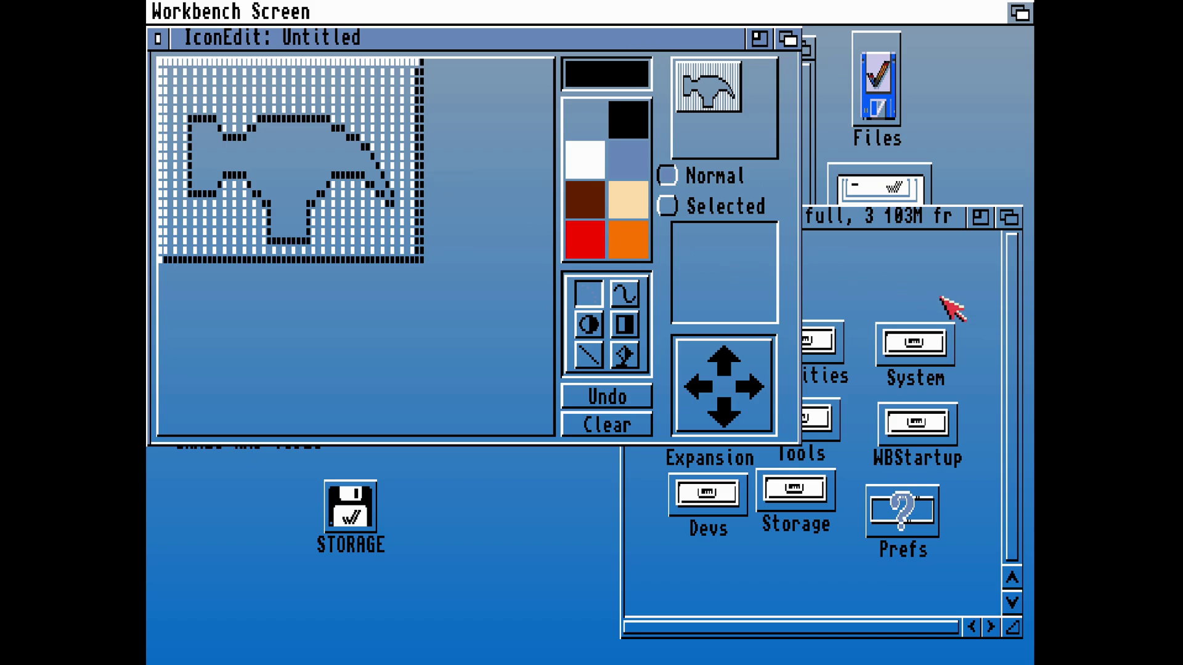
- Open the System drawer and load its Shell icon into IconEdit
double_click(918, 351)
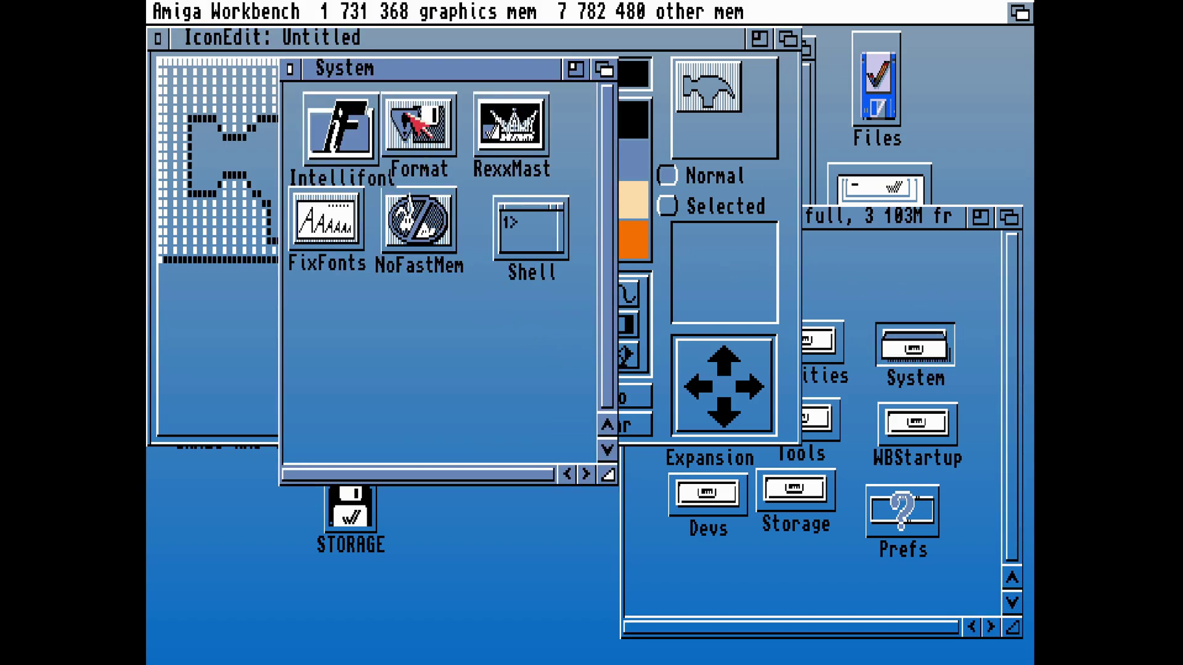
left_click_drag(446, 71, 663, 133)
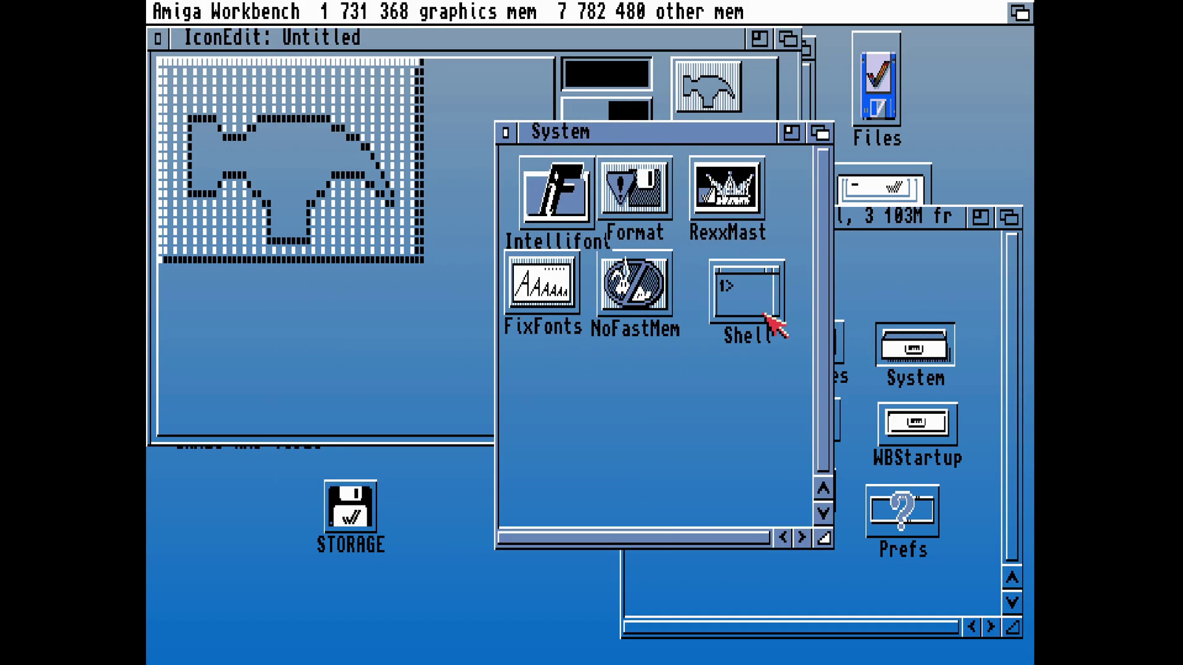
left_click_drag(765, 314, 278, 234)
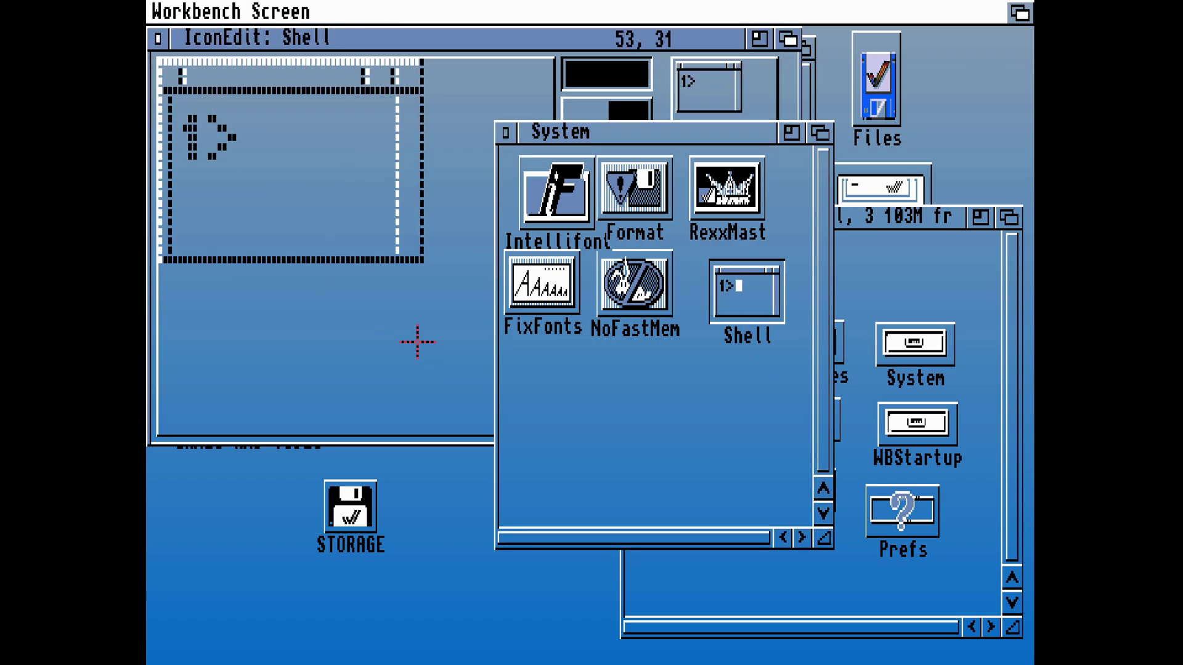
left_click_drag(526, 134, 727, 248)
left_click(786, 37)
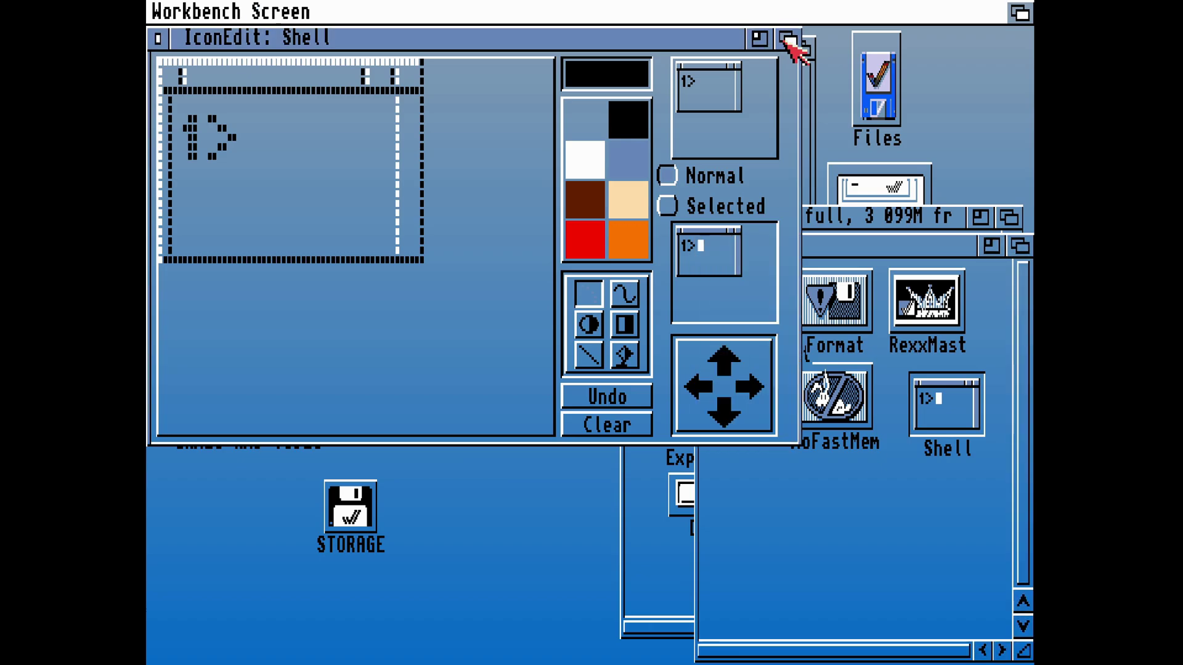
right_click(299, 10)
mouse_move(536, 117)
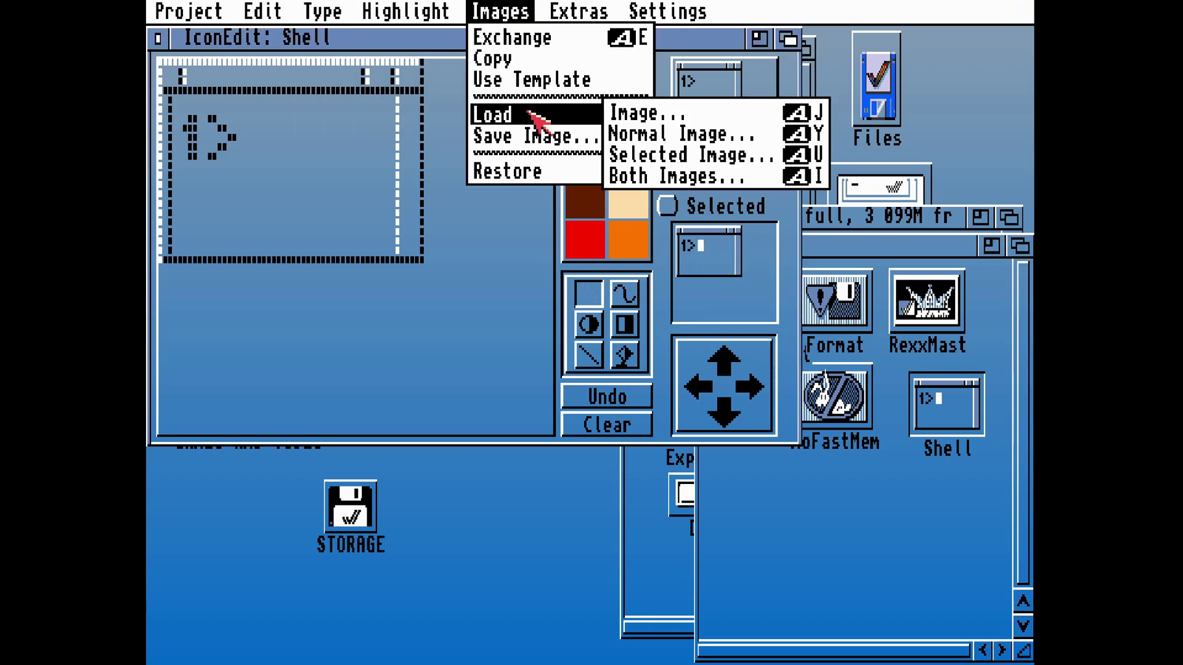
- Start loading images from another icon and browse the Files volume in the requester
right_click(702, 179)
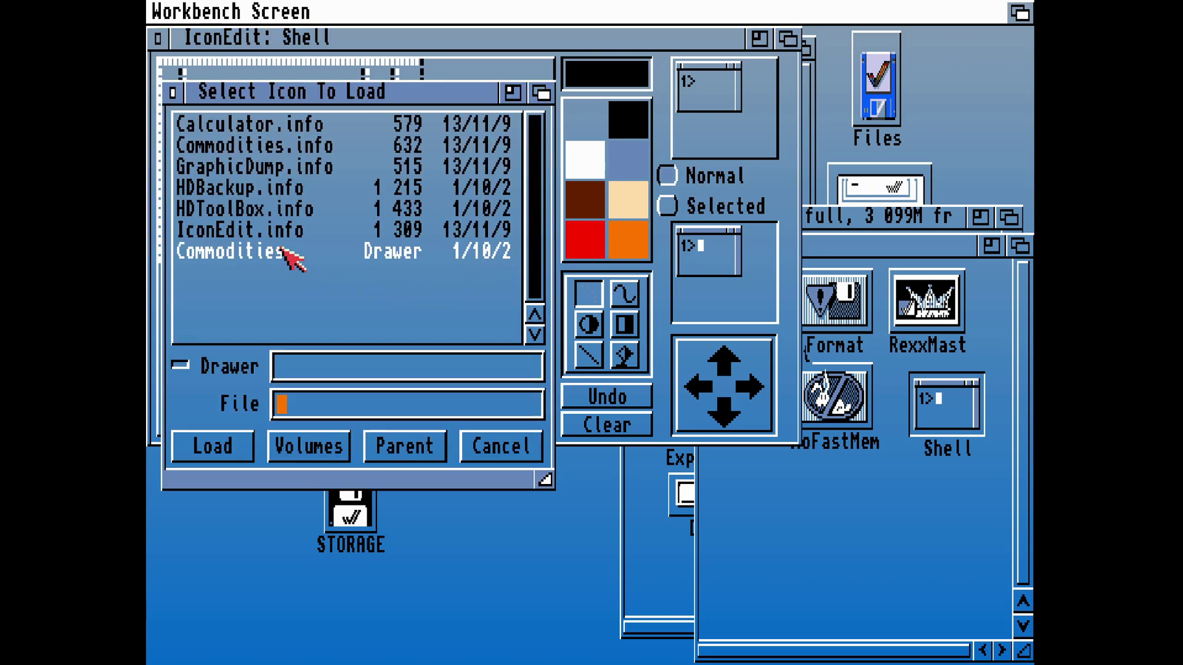
left_click(401, 451)
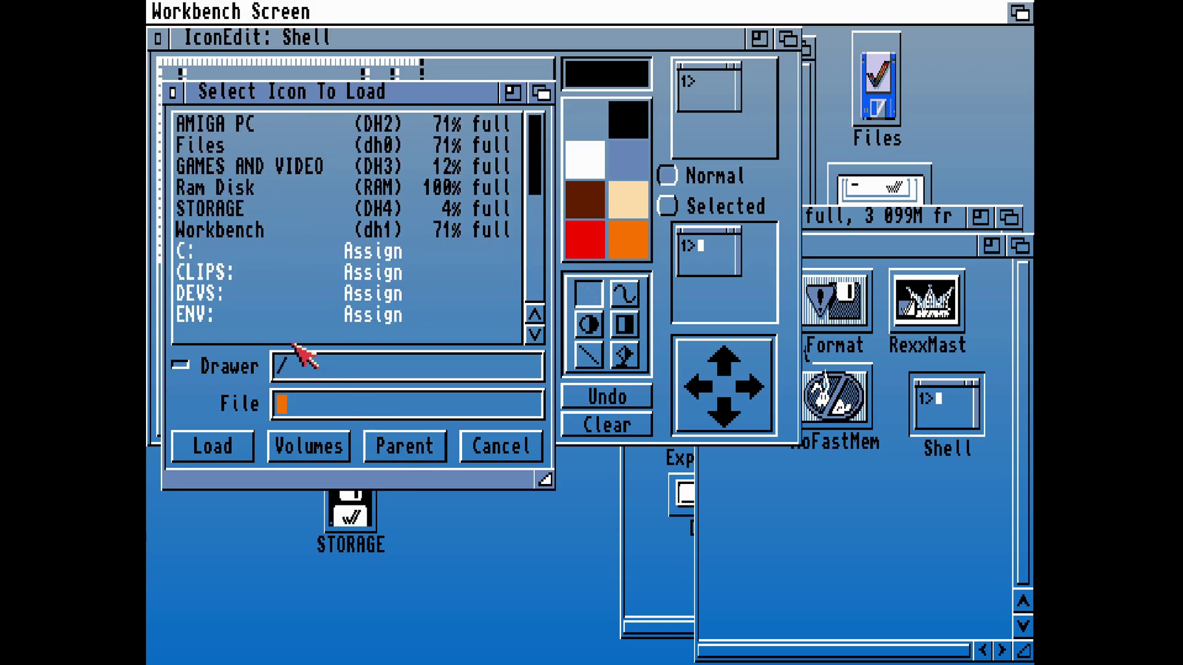
left_click(207, 146)
double_click(216, 166)
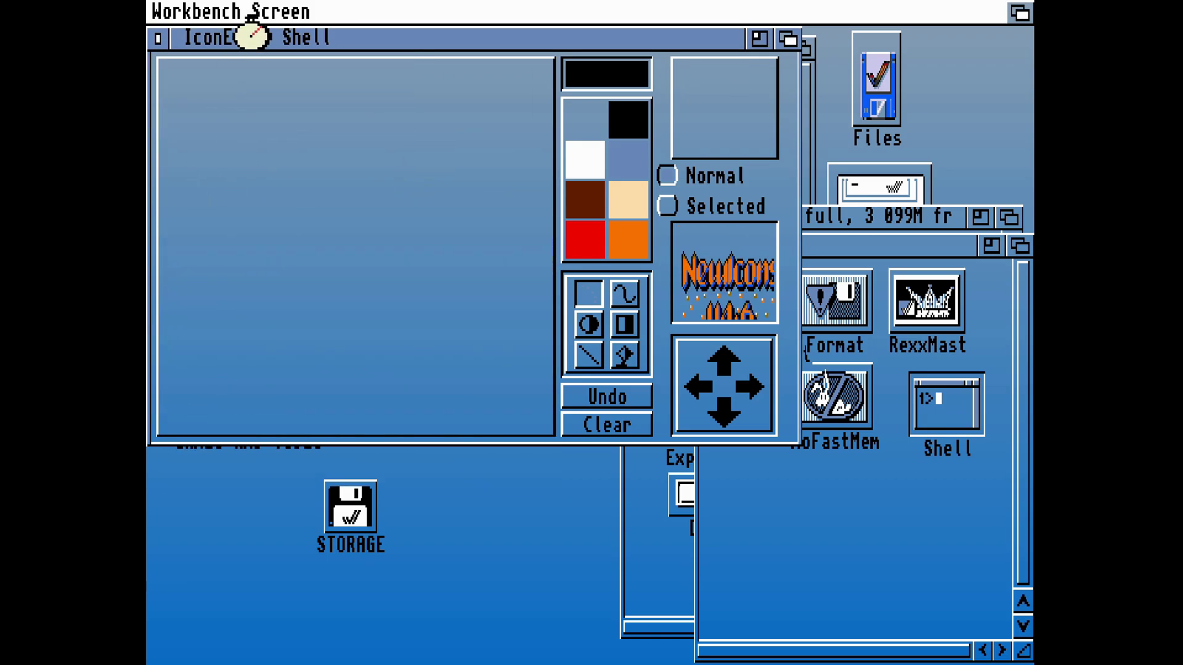
right_click(271, 6)
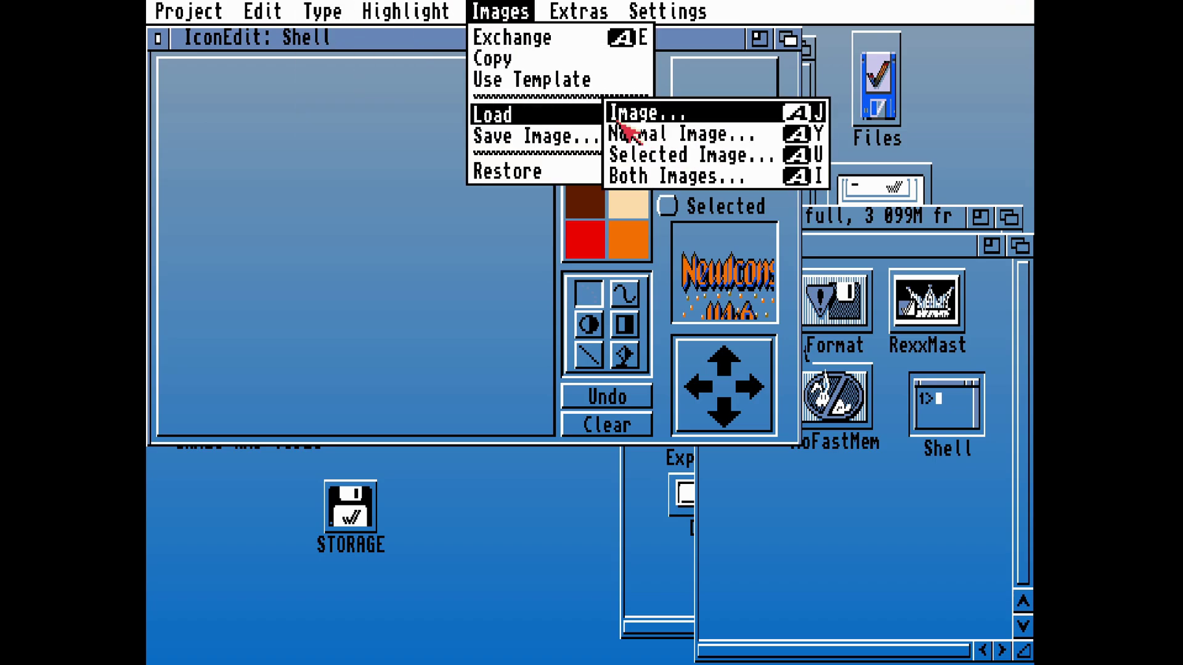
left_click(708, 153)
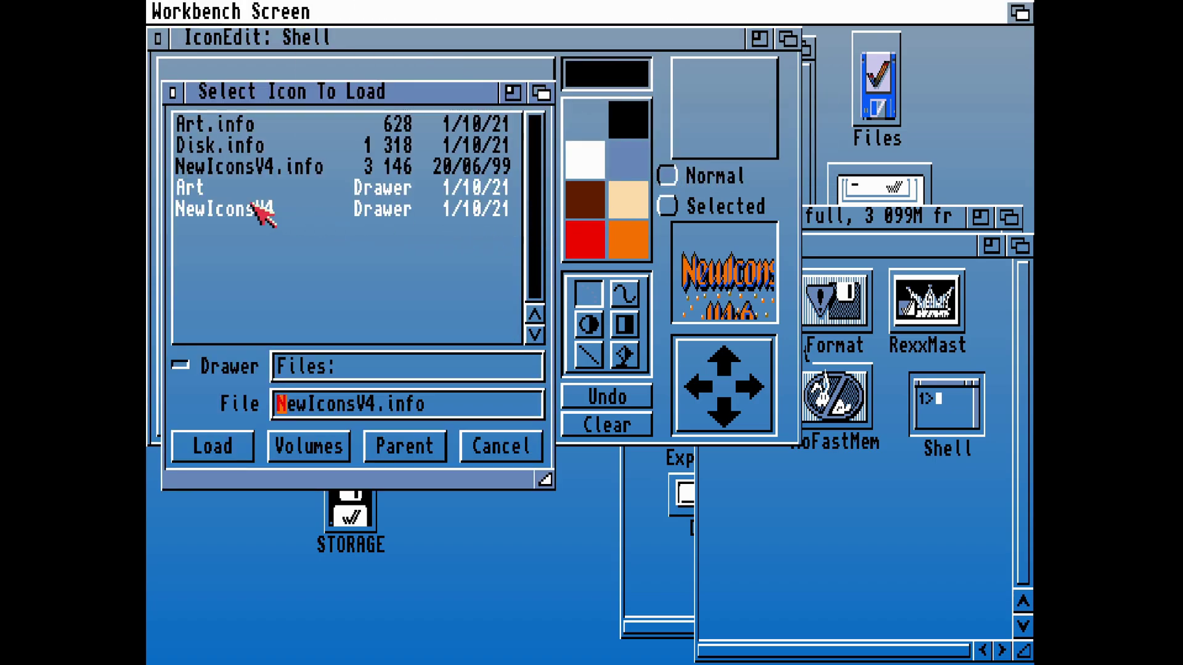
- Navigate to NewIconsV4/Icons/System and load Shell.info into IconEdit
left_click(245, 210)
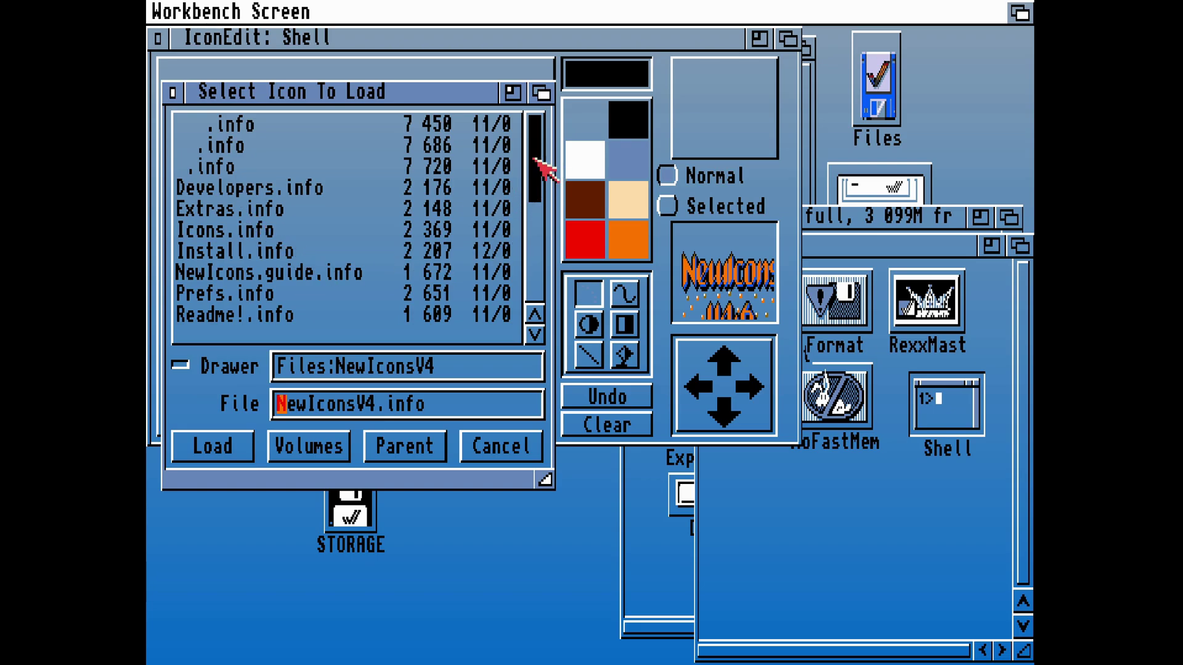
left_click_drag(536, 158, 544, 280)
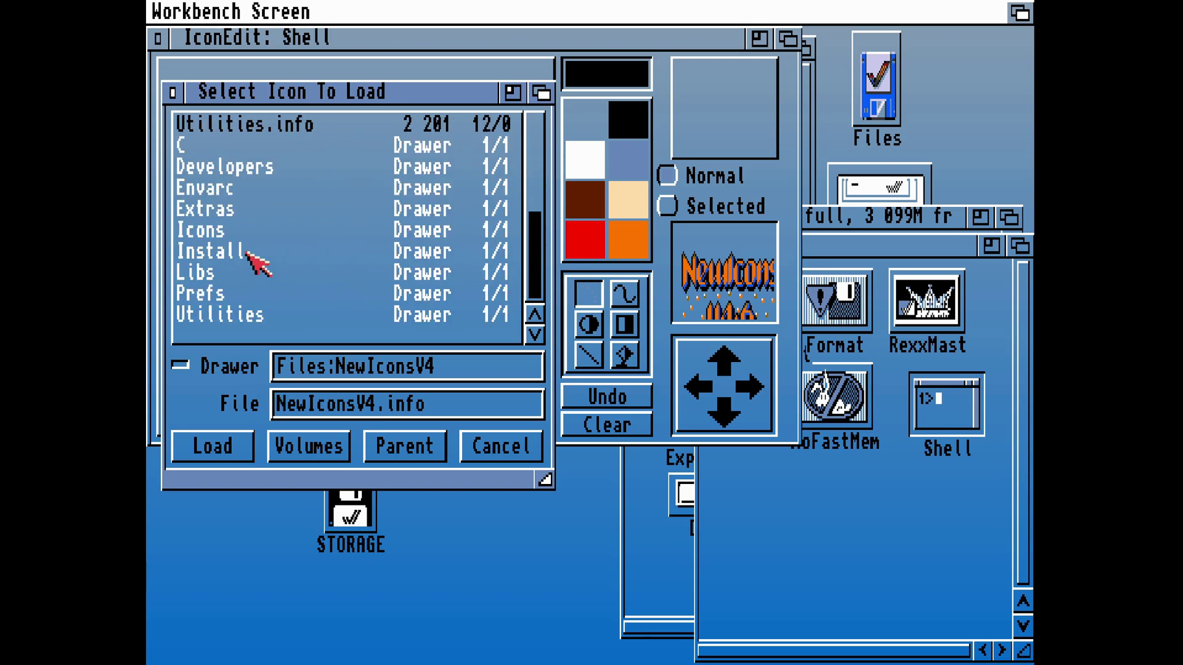
left_click(198, 232)
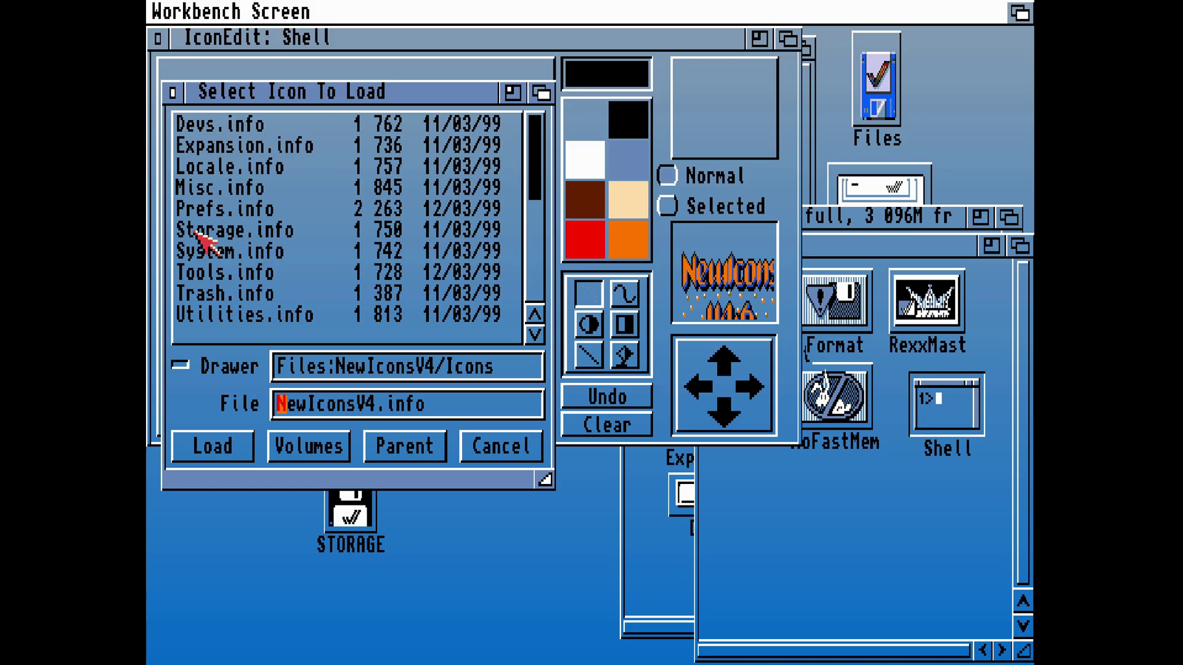
left_click_drag(532, 142, 546, 268)
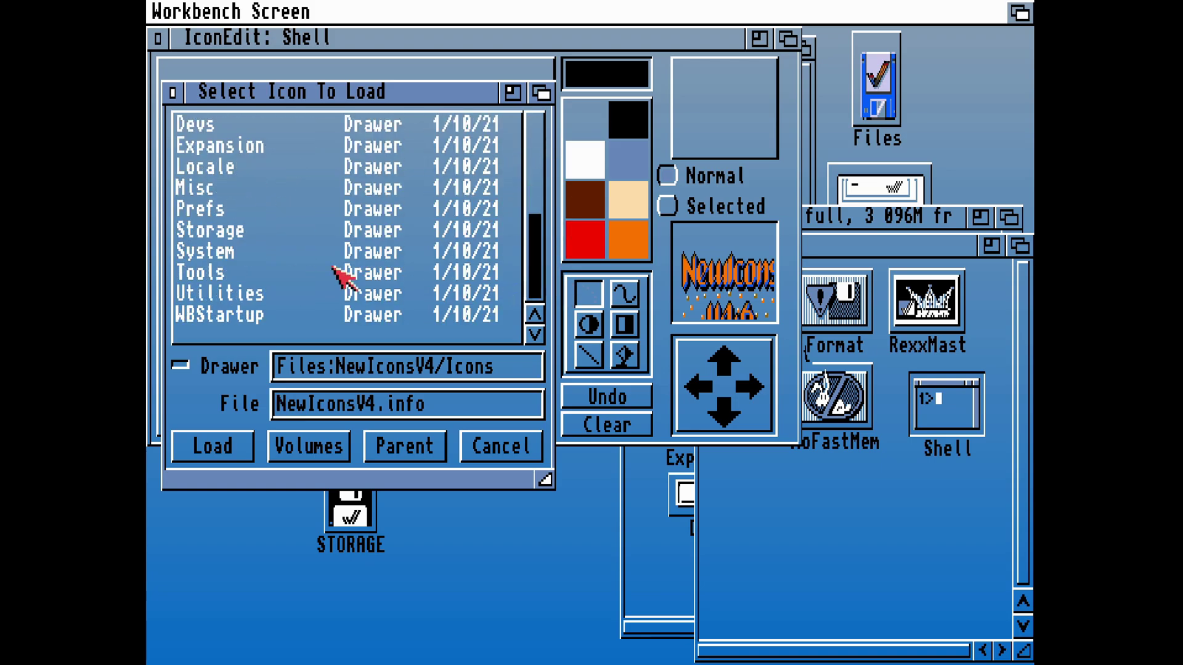
left_click(203, 252)
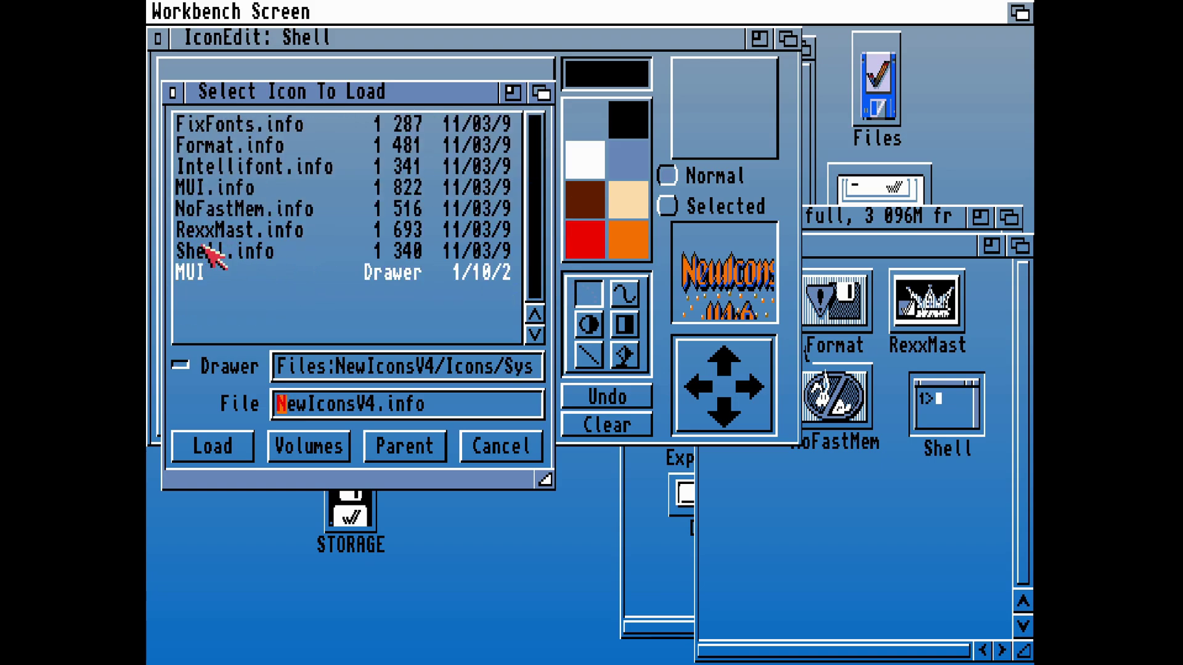
left_click(203, 251)
left_click(210, 444)
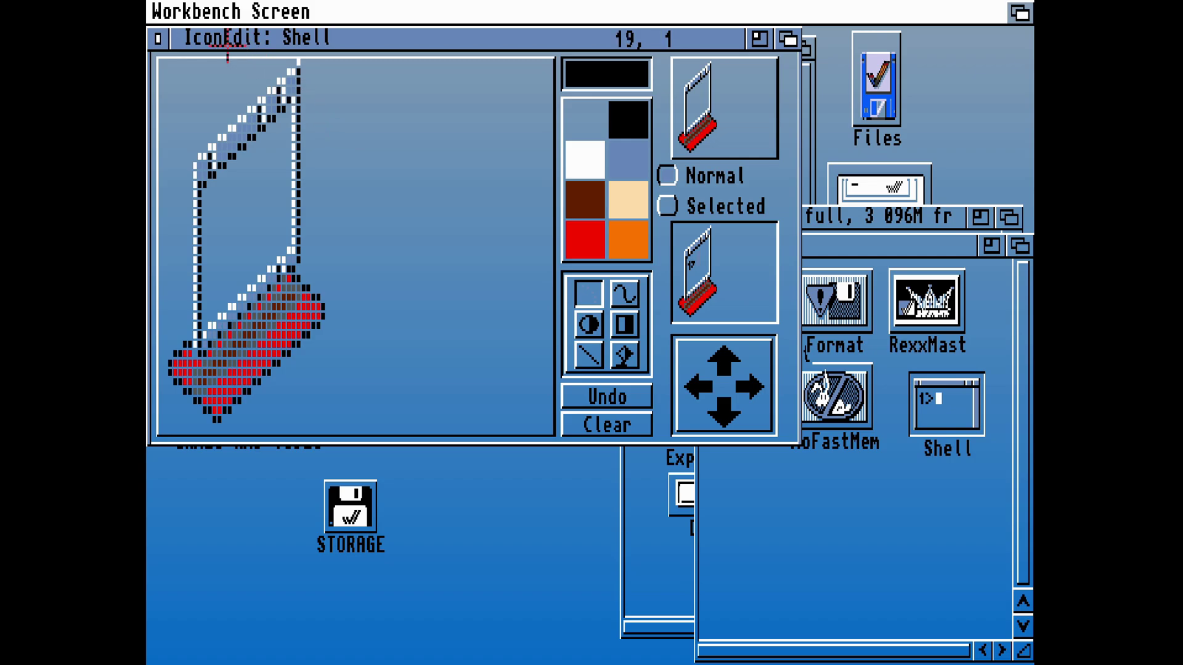
- Save the NewIcons image onto the Shell icon, test-launch Shell, then load NoFastMem into IconEdit
right_click(172, 11)
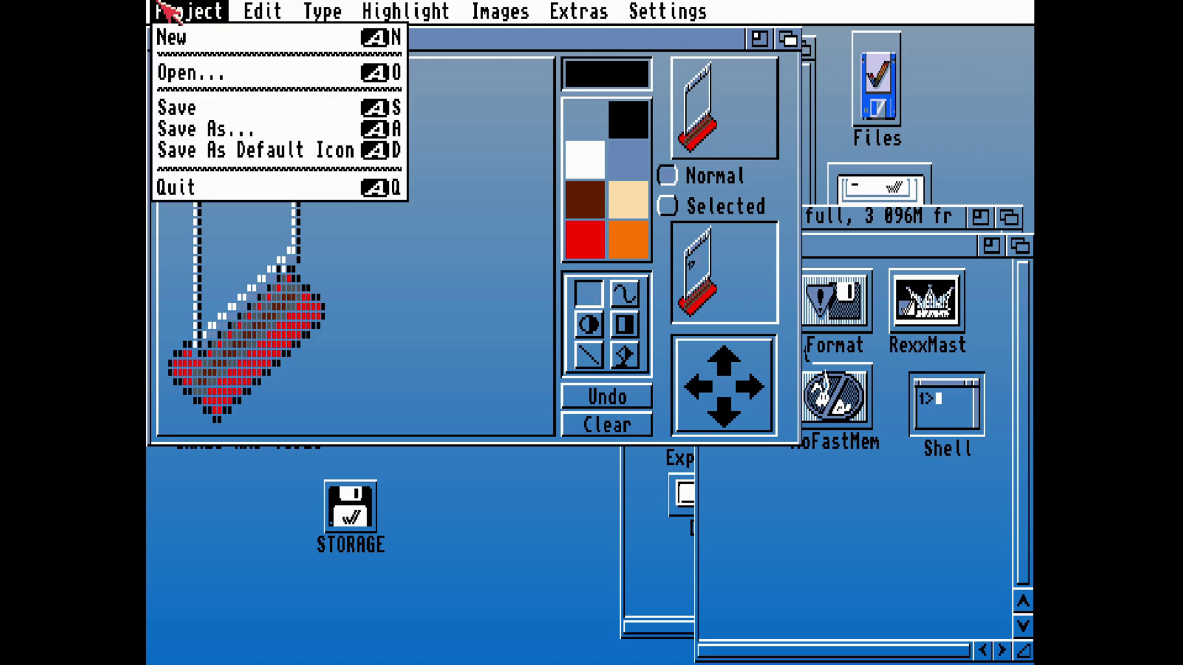
right_click(203, 108)
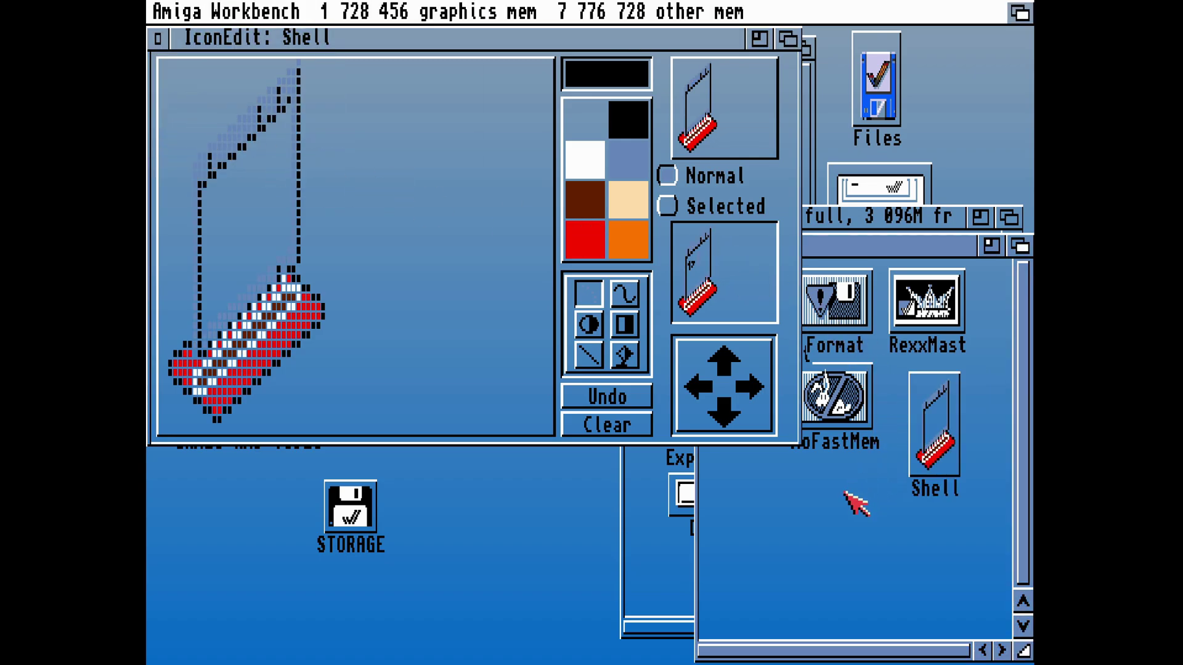
double_click(931, 425)
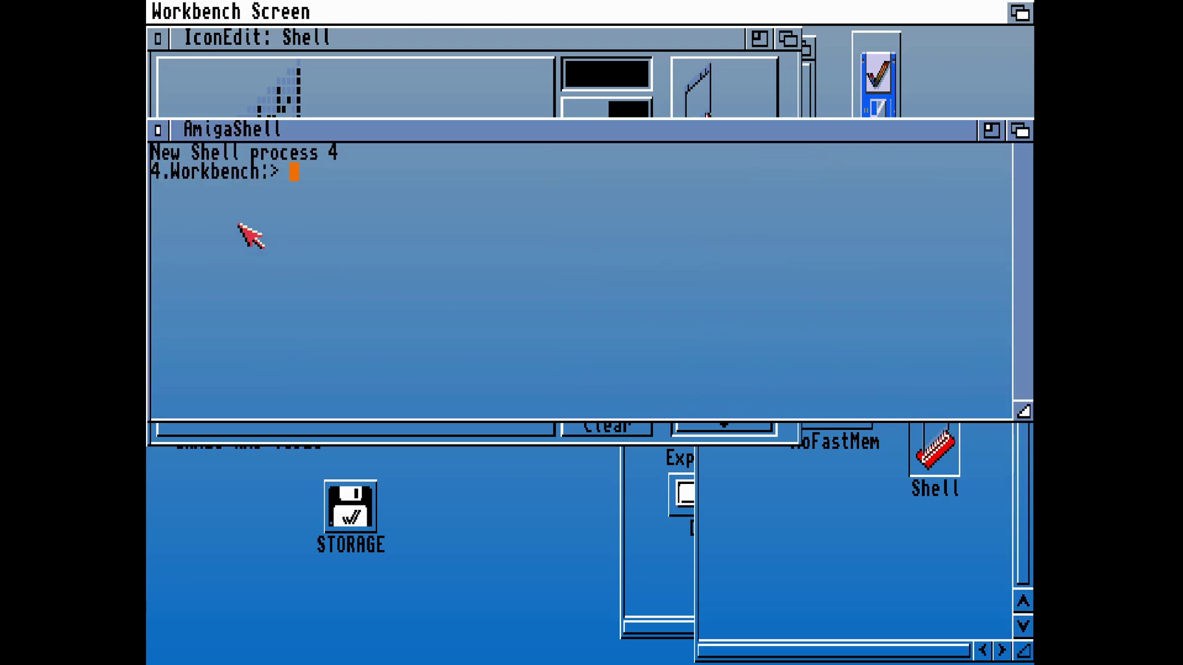
left_click(158, 130)
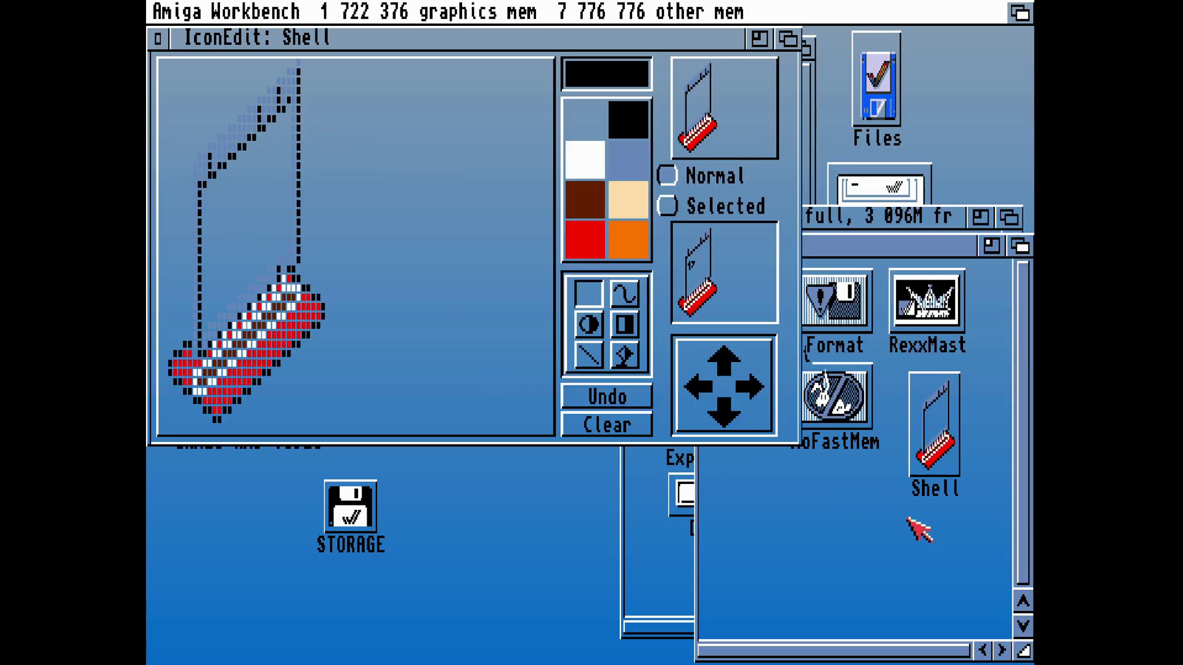
left_click(882, 493)
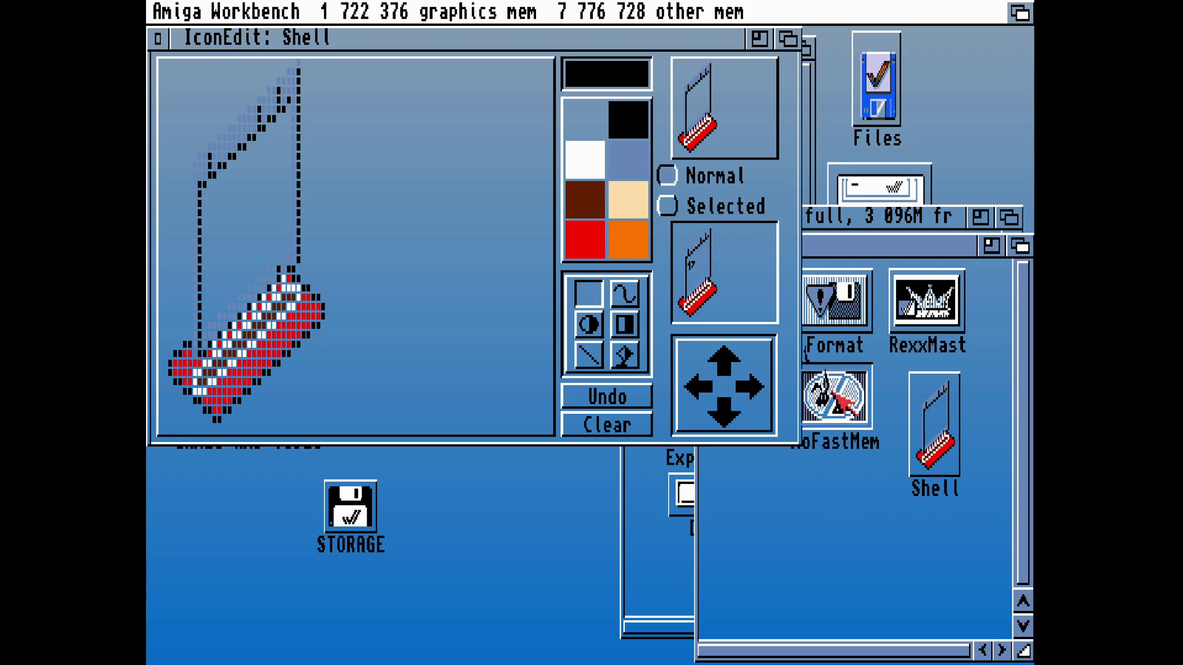
left_click_drag(838, 412, 435, 295)
- Load both NoFastMem.info images from the NewIcons set and save them to the icon
right_click(352, 96)
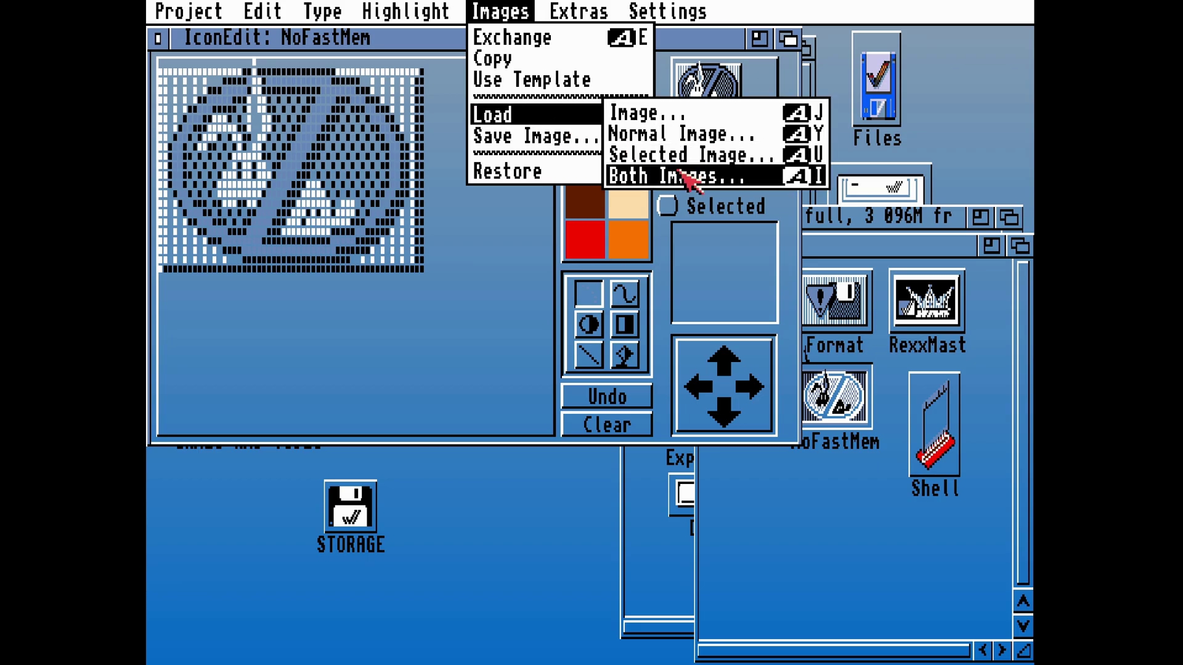
right_click(634, 175)
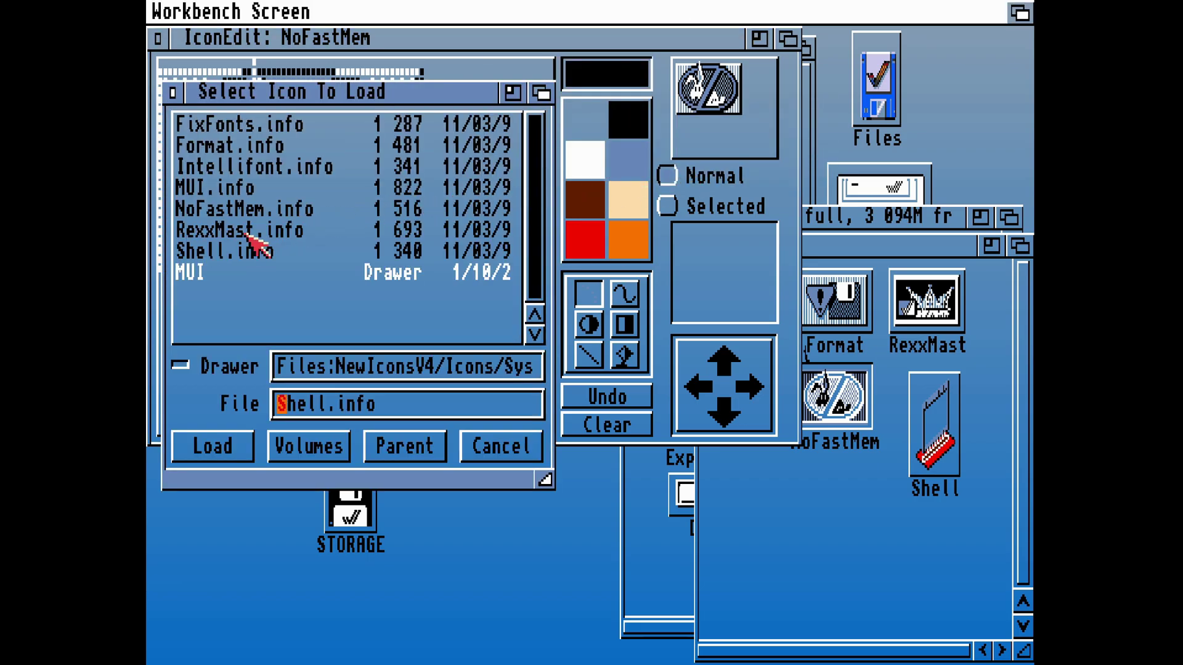
left_click(247, 233)
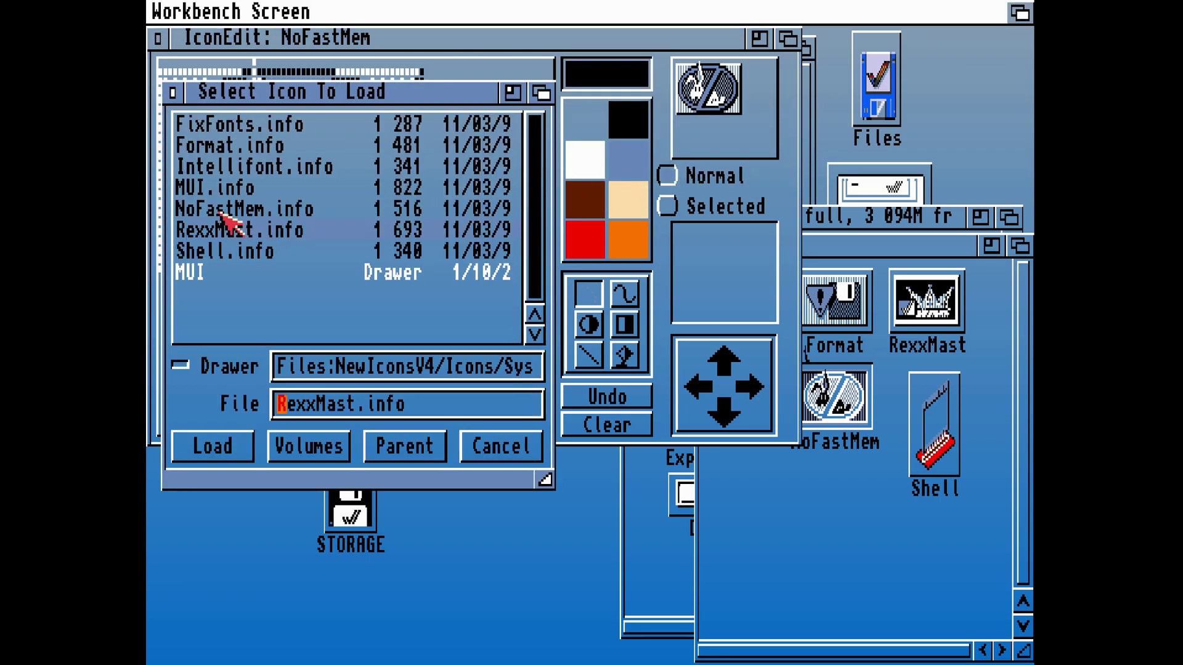
left_click(249, 216)
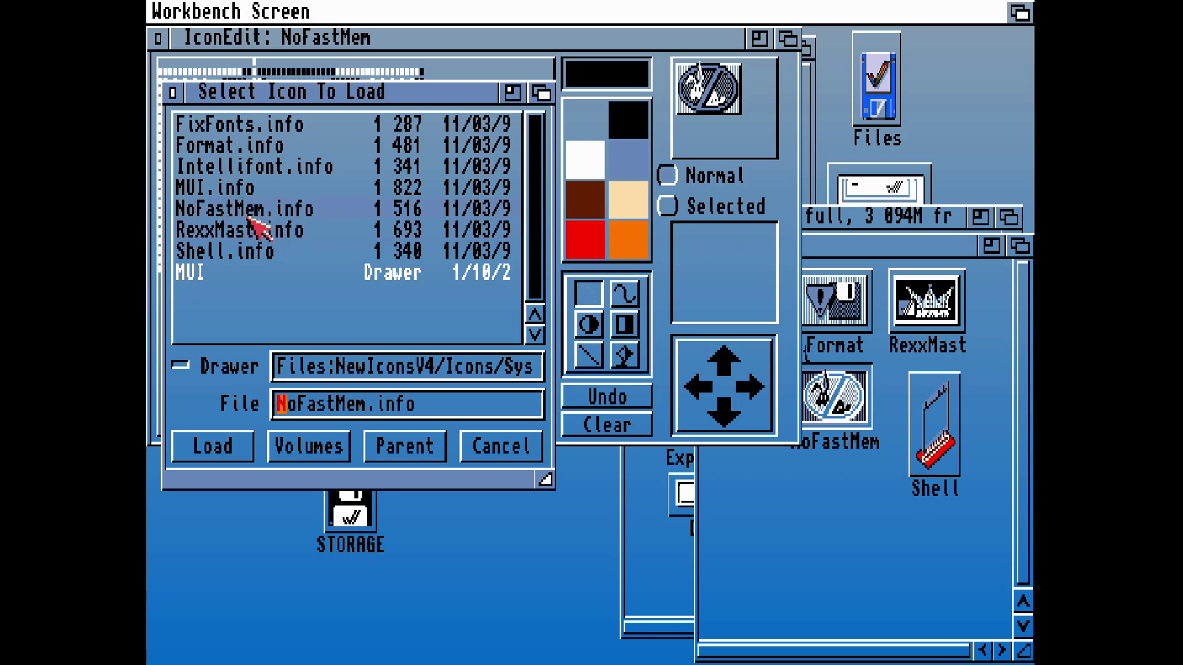
left_click(211, 450)
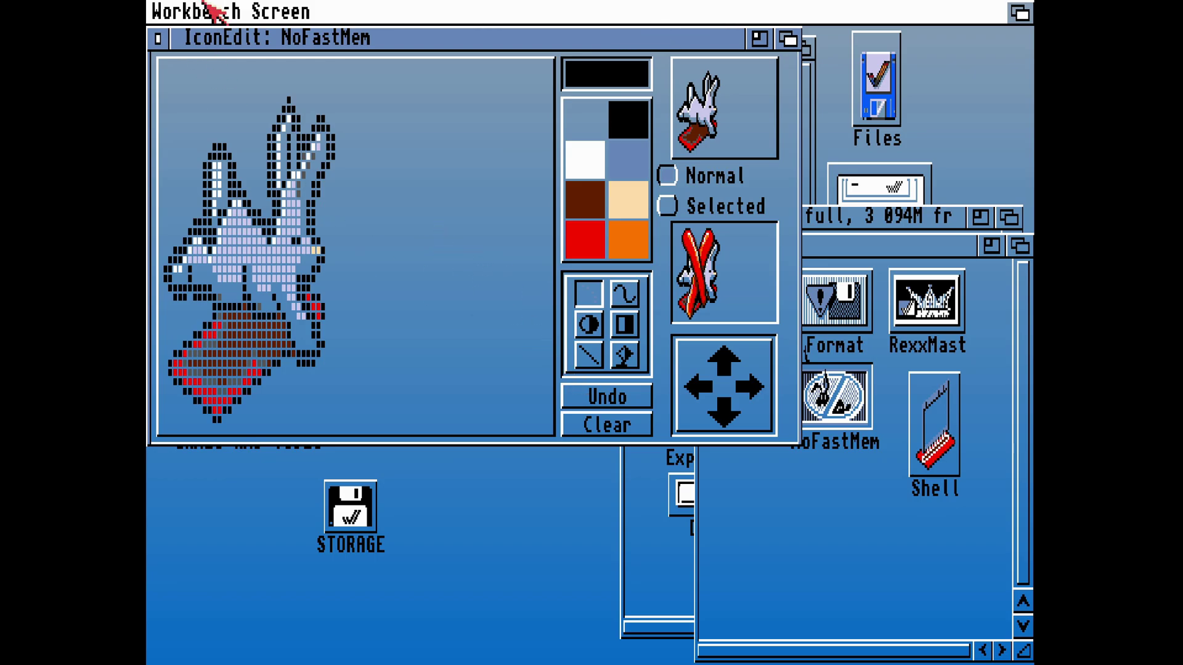
left_click_drag(205, 5, 223, 112)
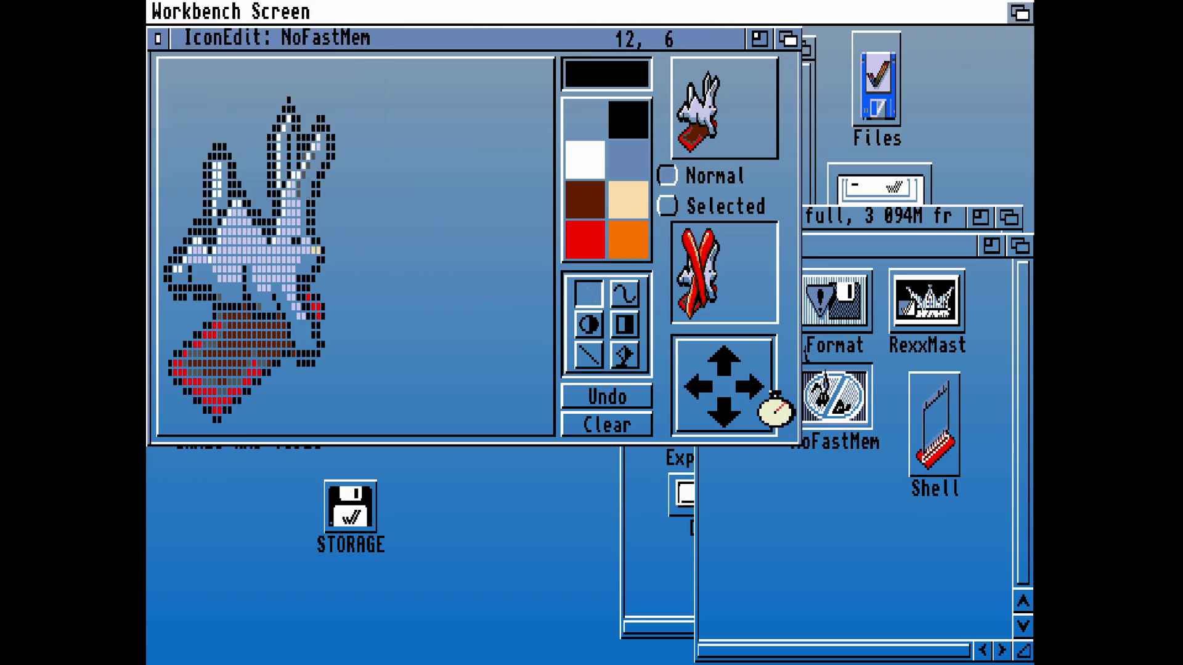
- Toggle NoFastMem and Shell selection in the System drawer to compare normal and selected images
left_click(833, 532)
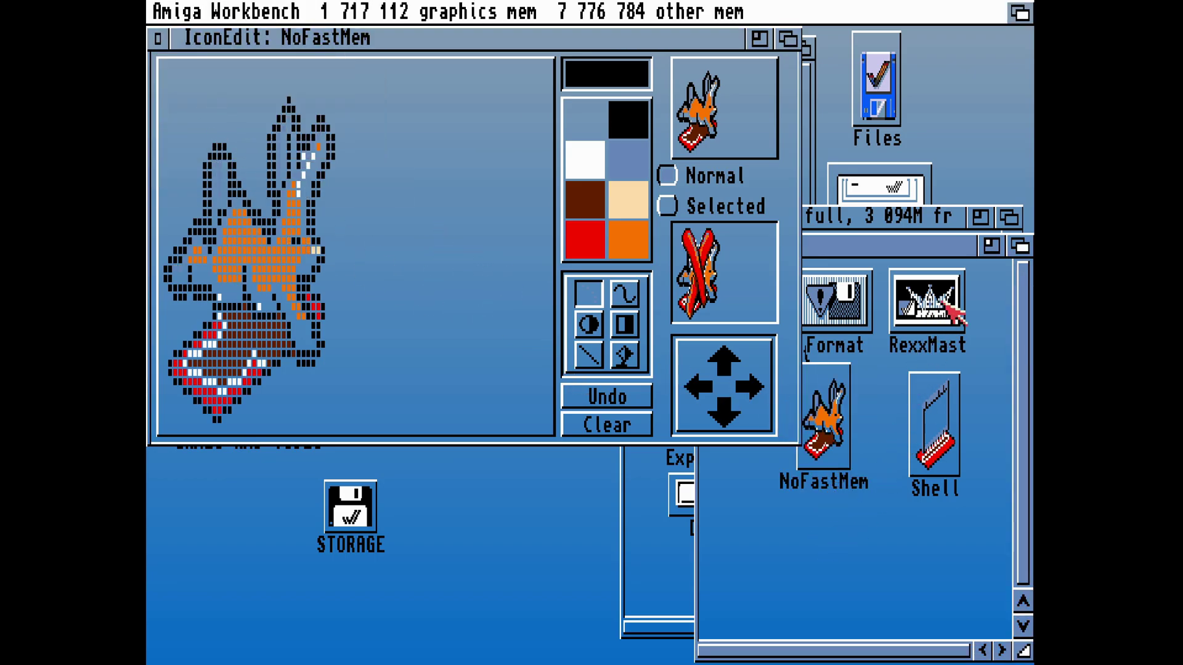
left_click(1020, 246)
left_click(832, 425)
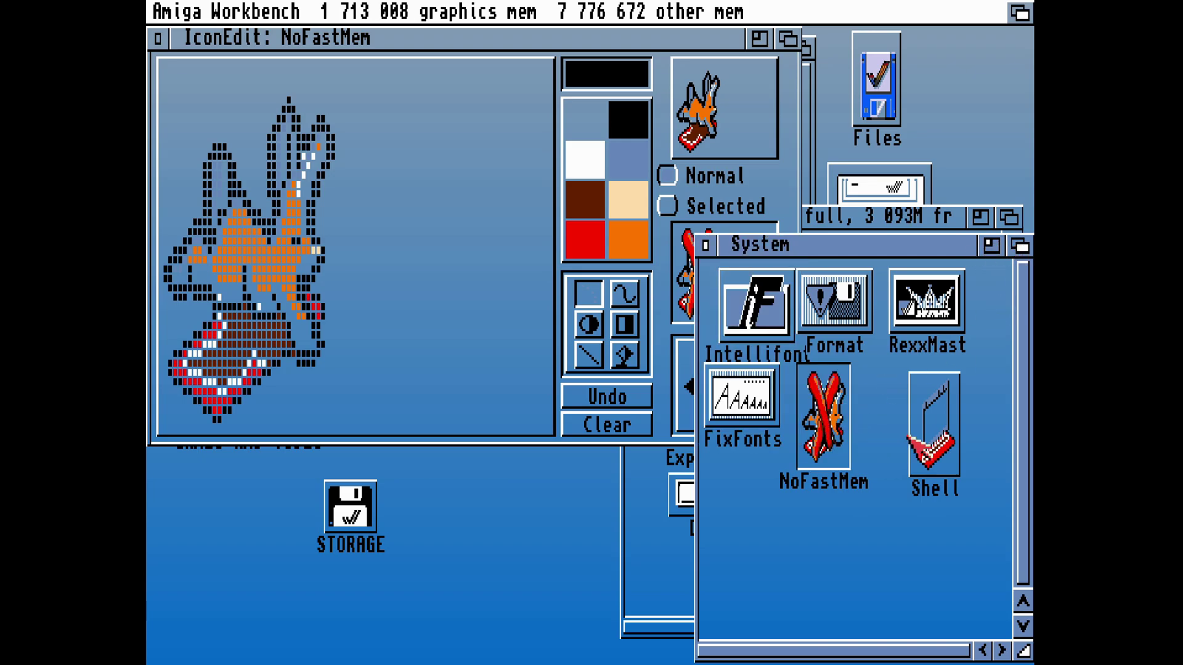
left_click(941, 435)
left_click(831, 434)
left_click(941, 434)
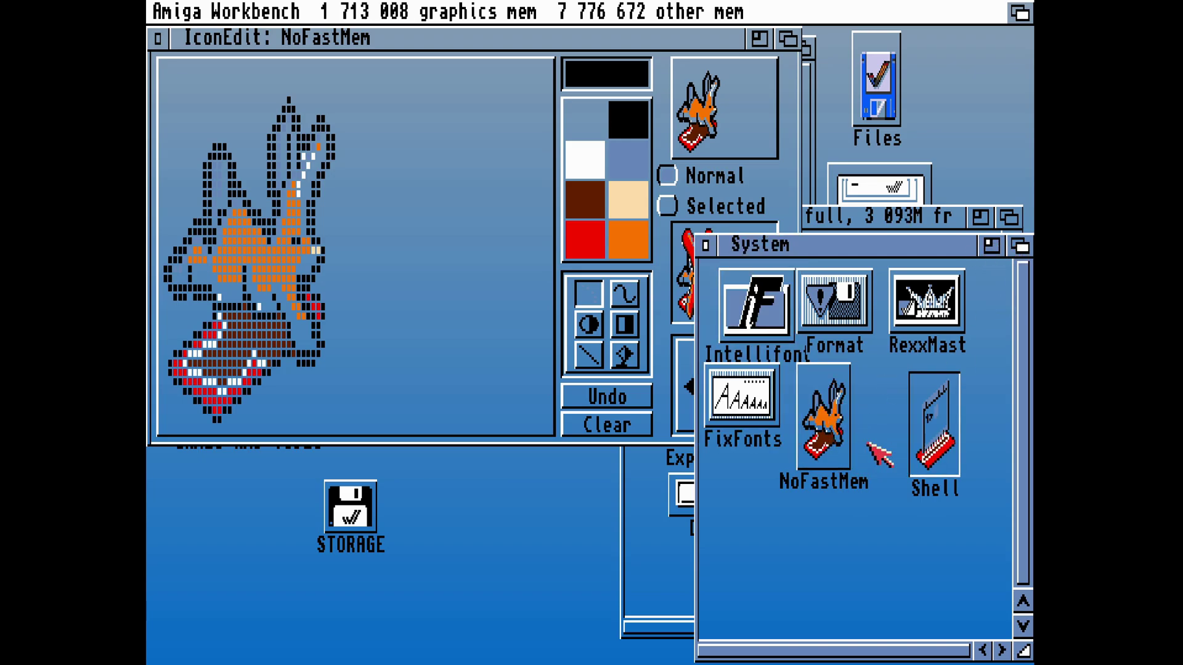
left_click(832, 435)
left_click(937, 443)
left_click(853, 531)
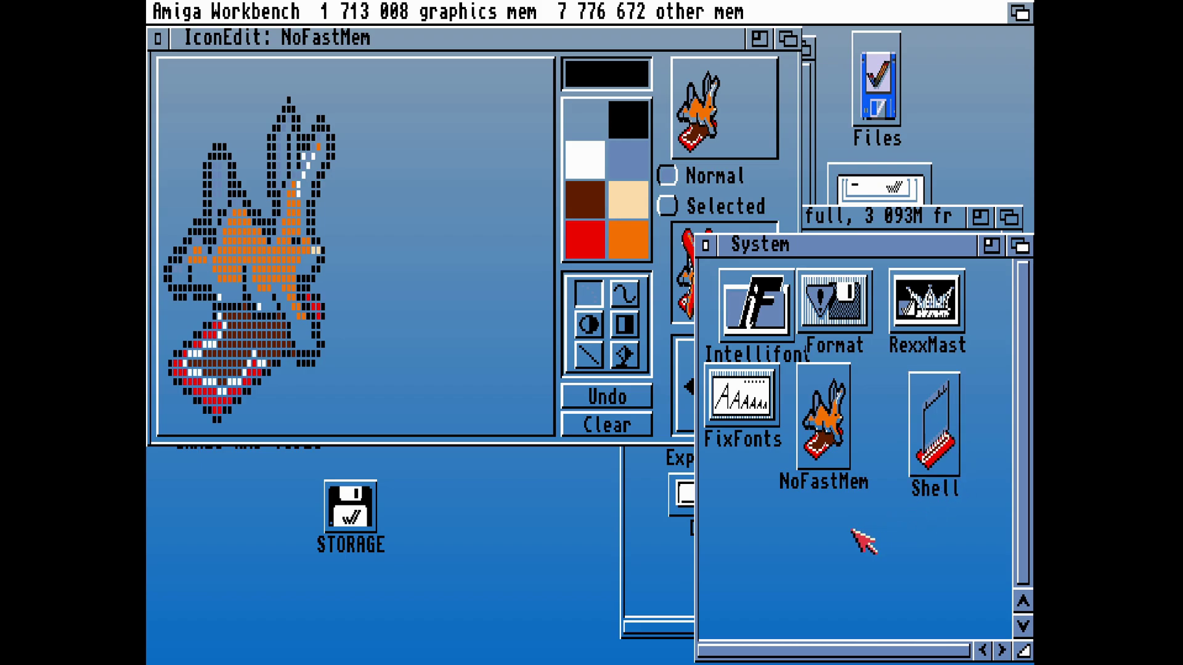
left_click(847, 460)
left_click(871, 438)
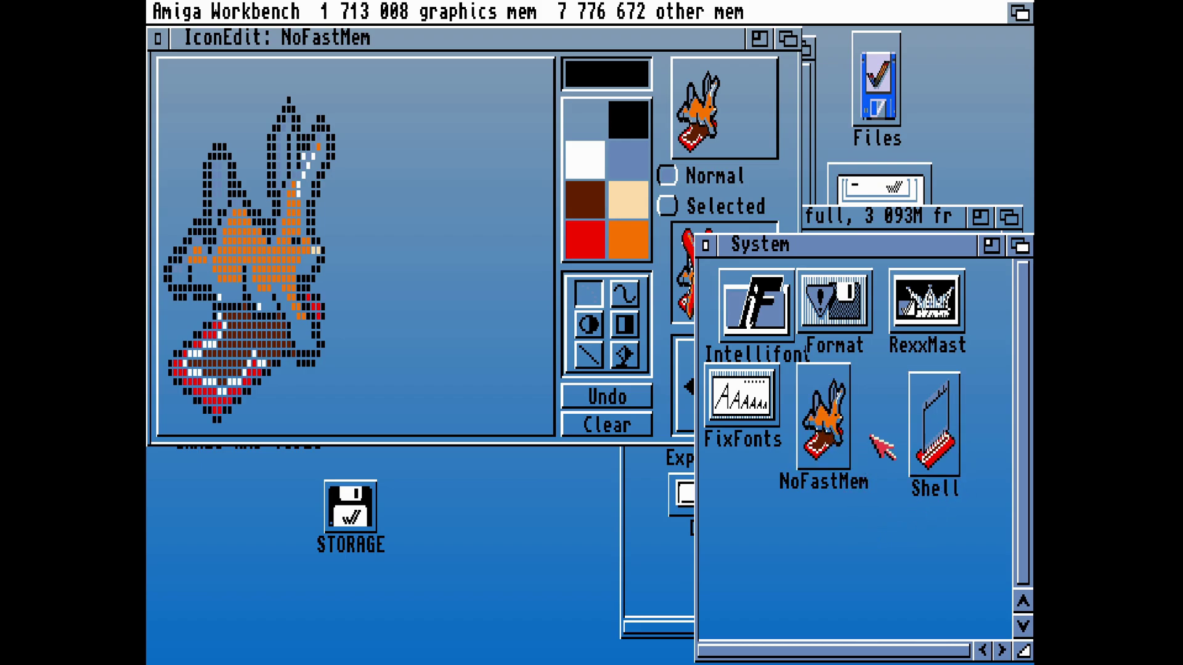
left_click(912, 419)
left_click(877, 506)
- Load the FixFonts.info NewIcons colour image into IconEdit and save the FixFonts icon
left_click_drag(739, 419, 394, 315)
right_click(454, 11)
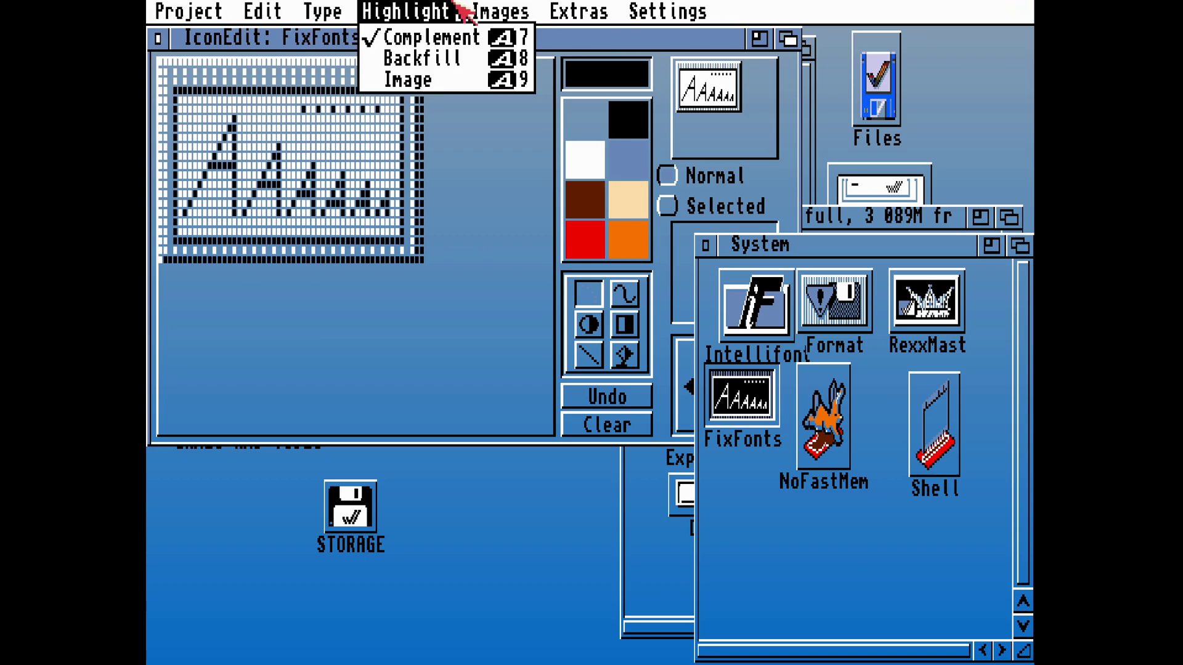
left_click(628, 154)
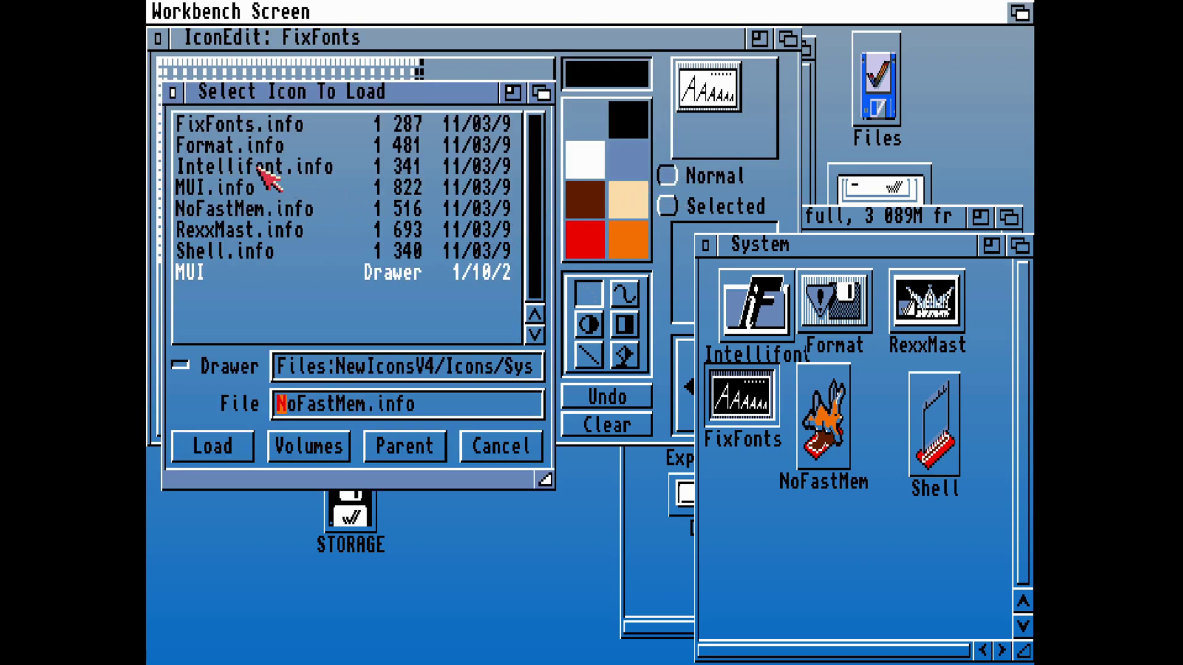
left_click(217, 126)
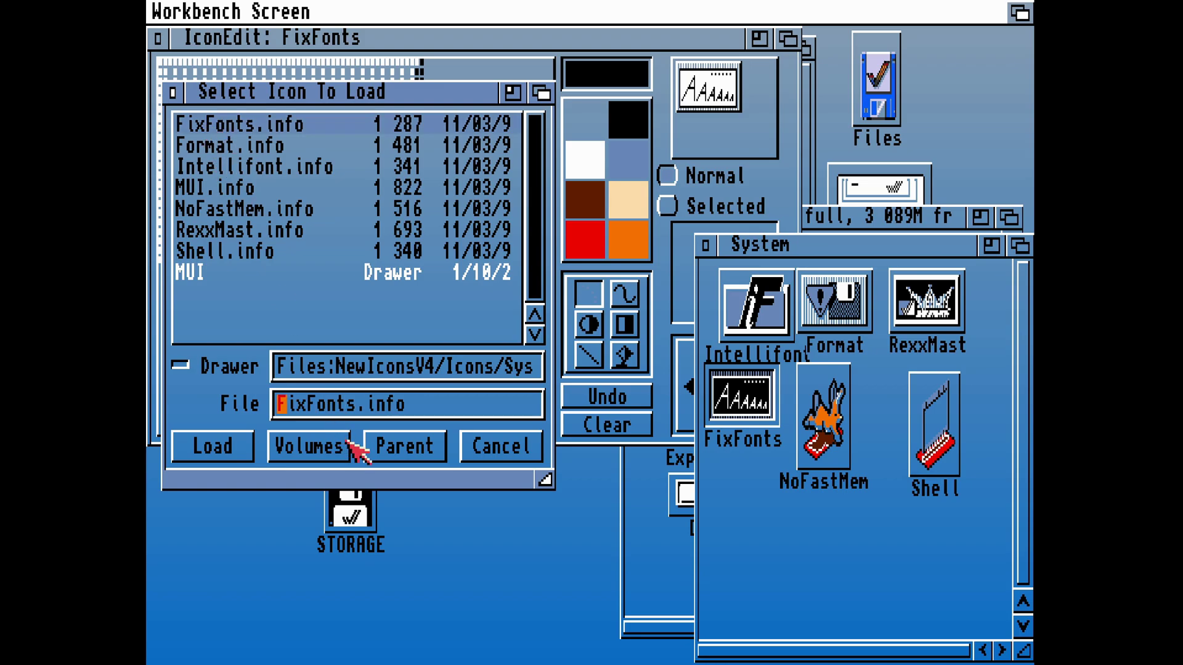
left_click(210, 447)
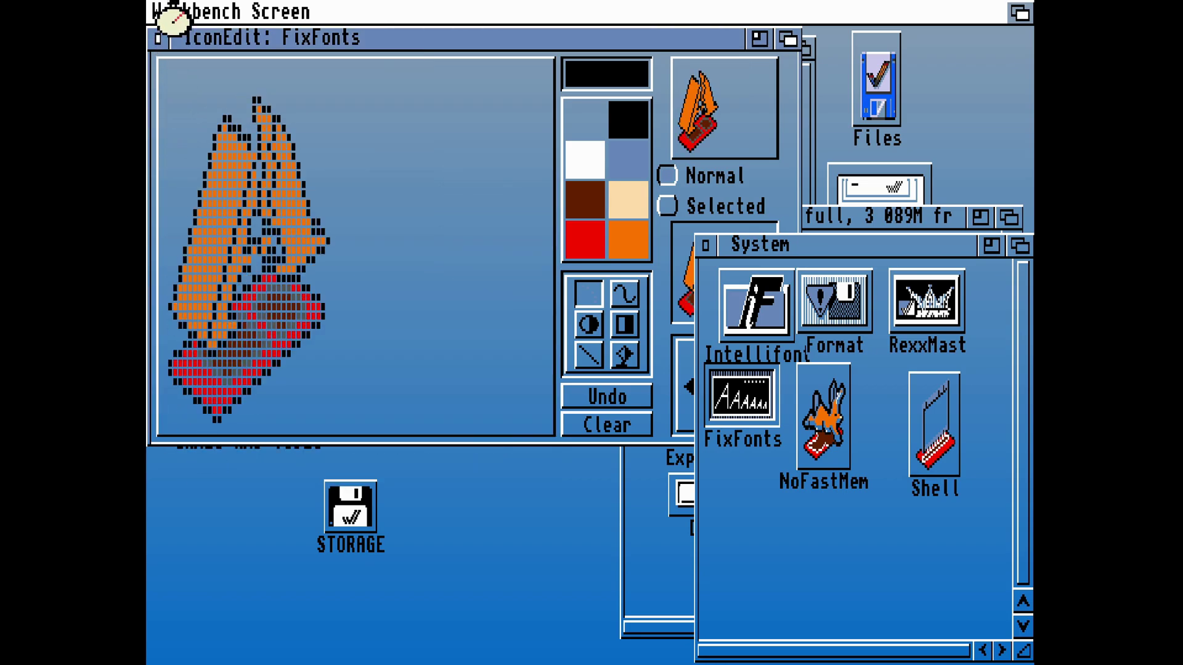
left_click_drag(182, 9, 212, 114)
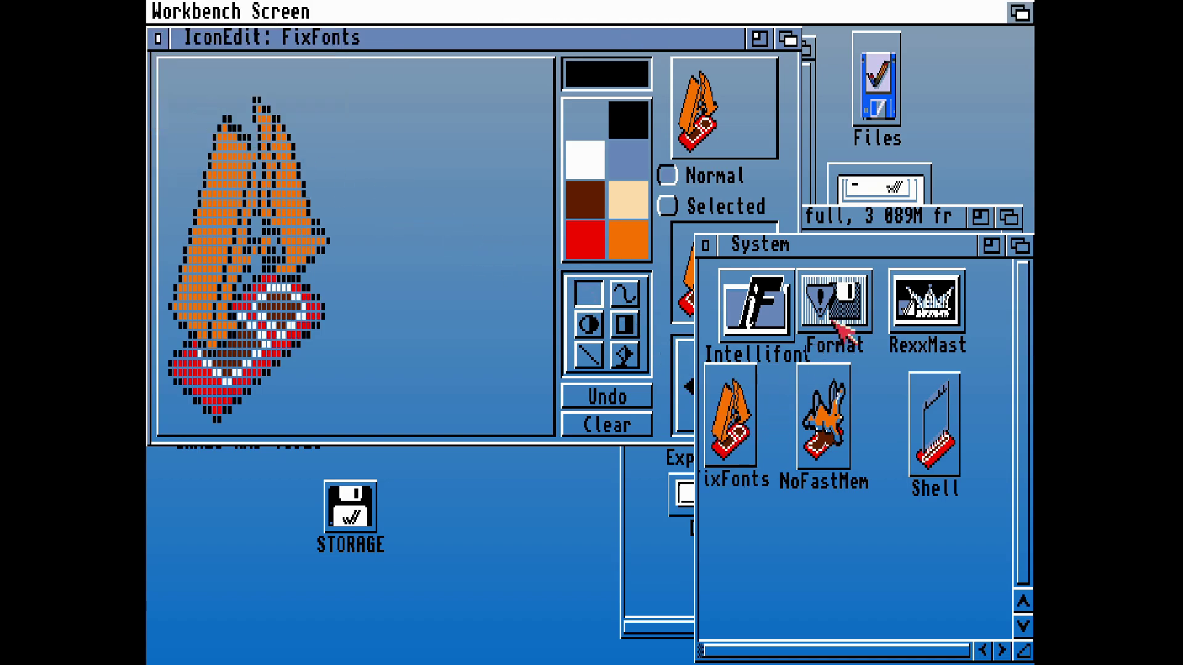
- Give Format its Format.info NewIcons colour image, save it, then close the System drawer
left_click(838, 311)
right_click(333, 11)
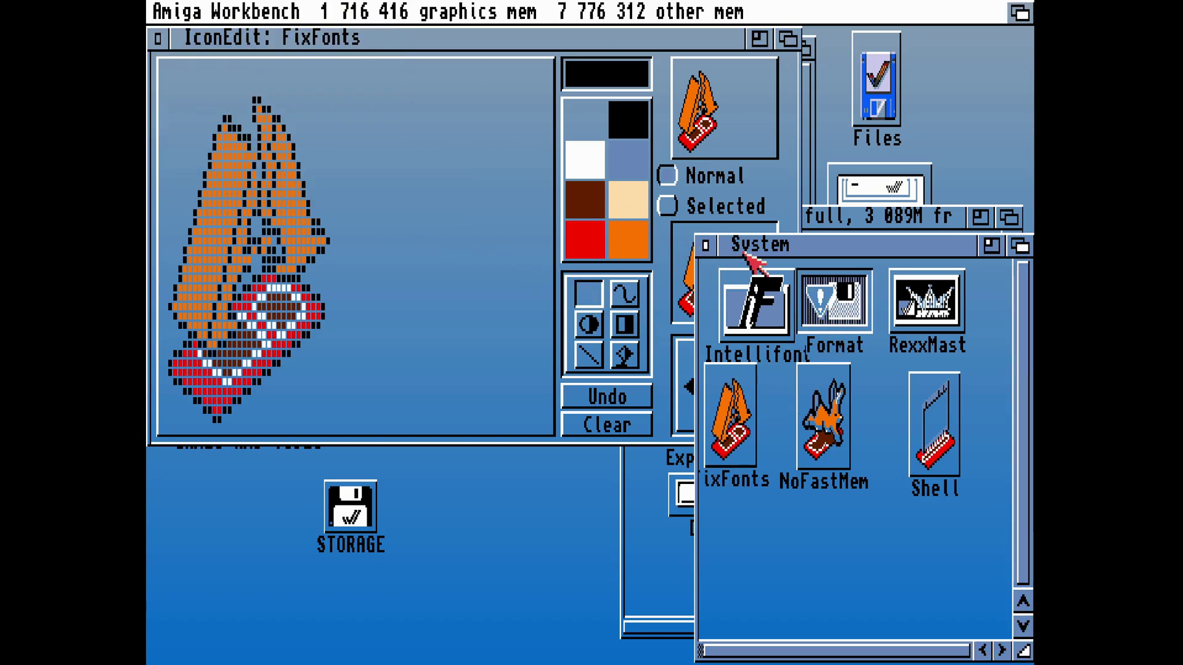
left_click_drag(840, 308, 271, 240)
left_click_drag(398, 10, 684, 184)
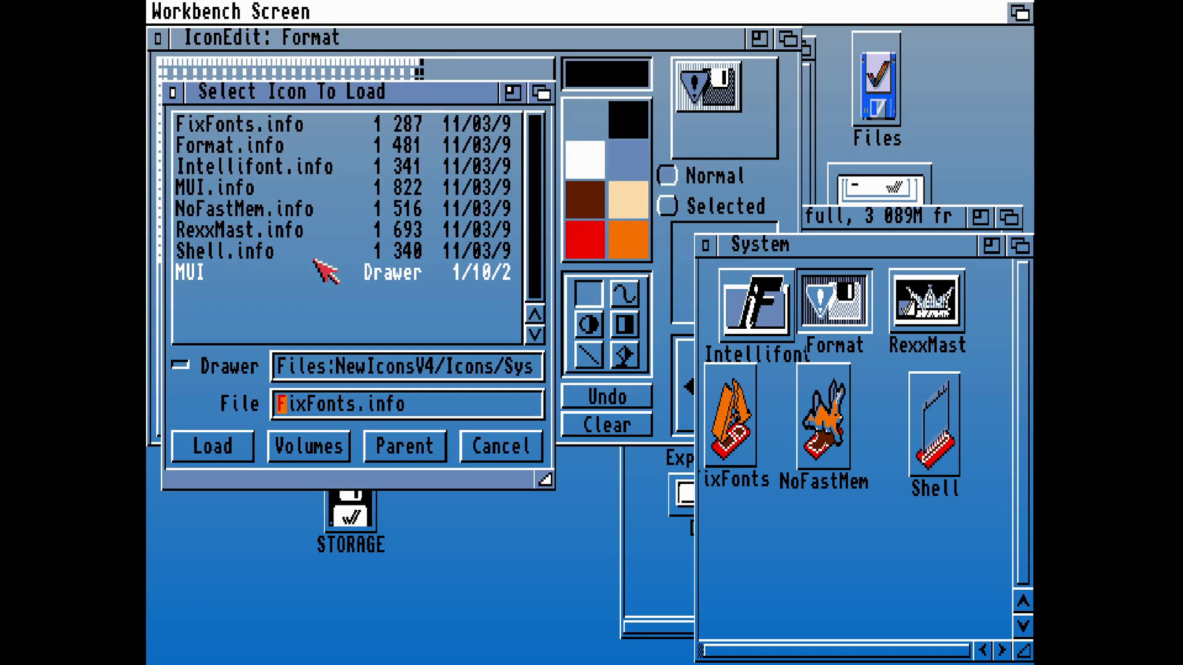
left_click(221, 152)
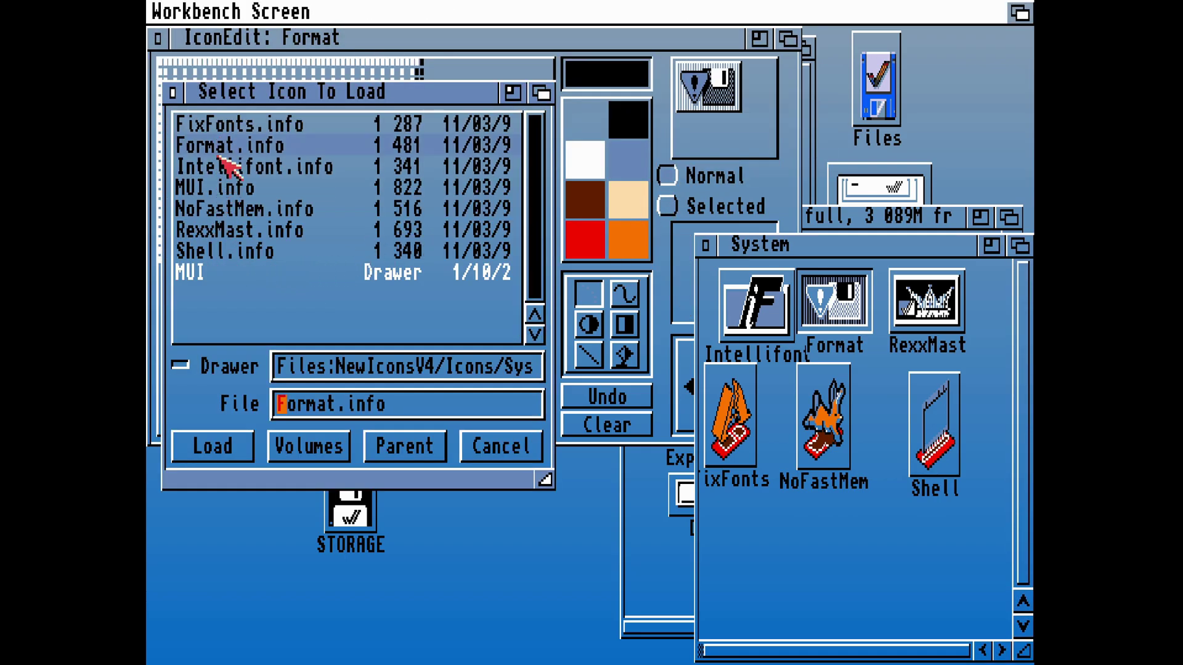
left_click(225, 457)
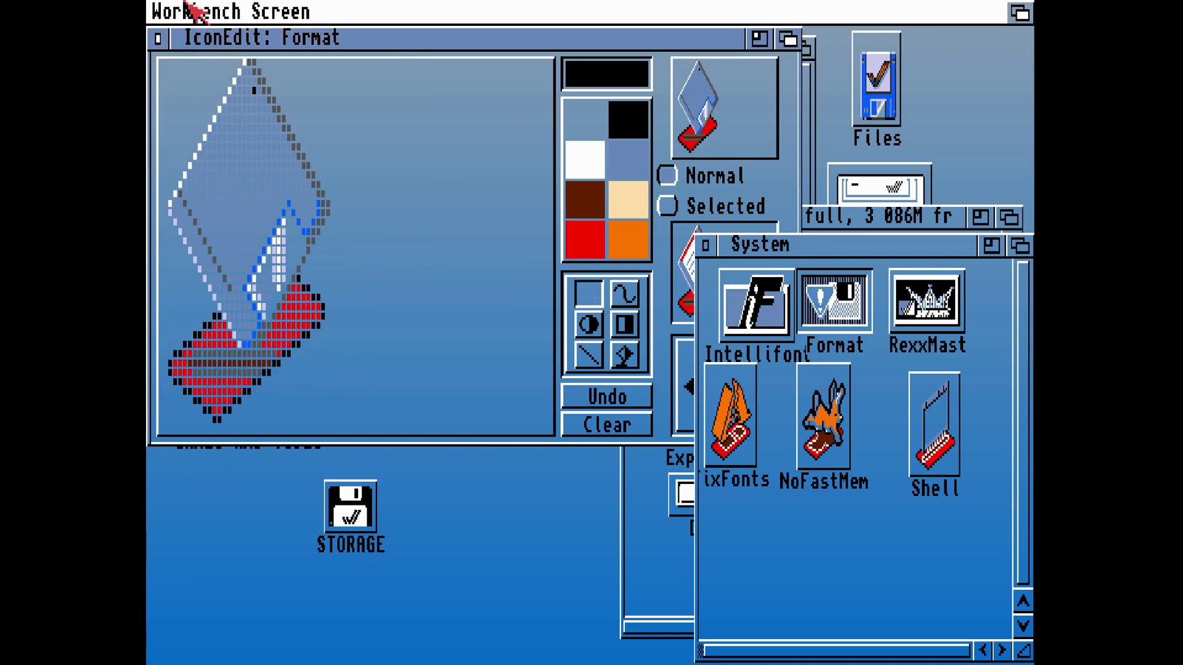
left_click_drag(194, 11, 213, 110)
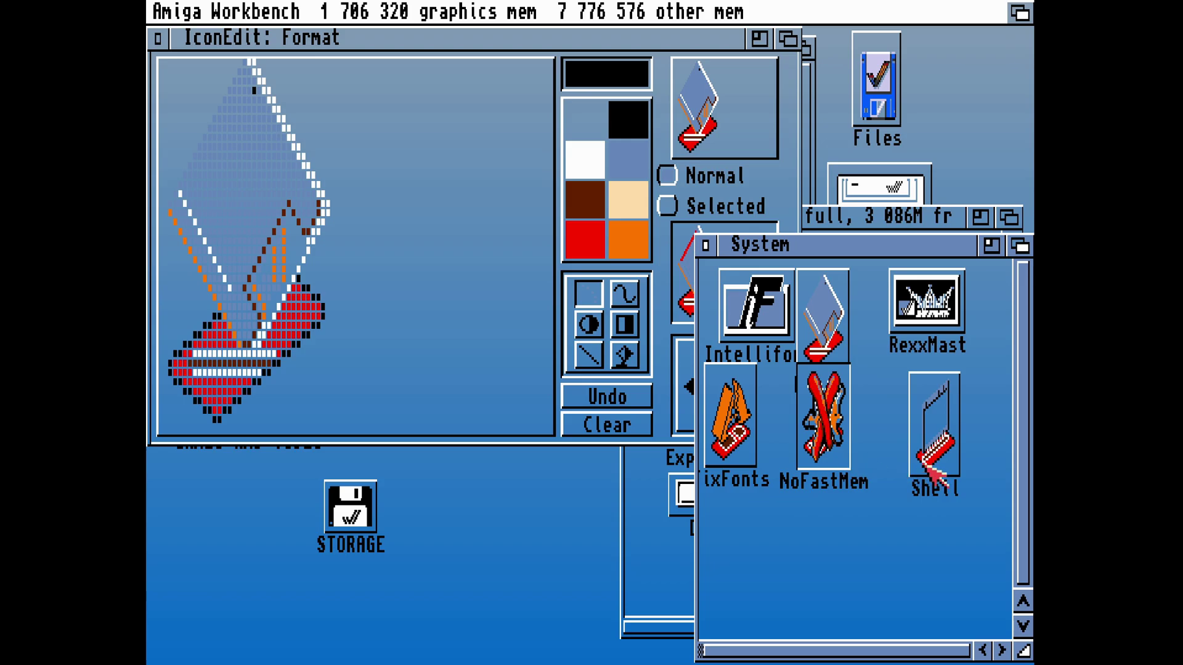
left_click(836, 319)
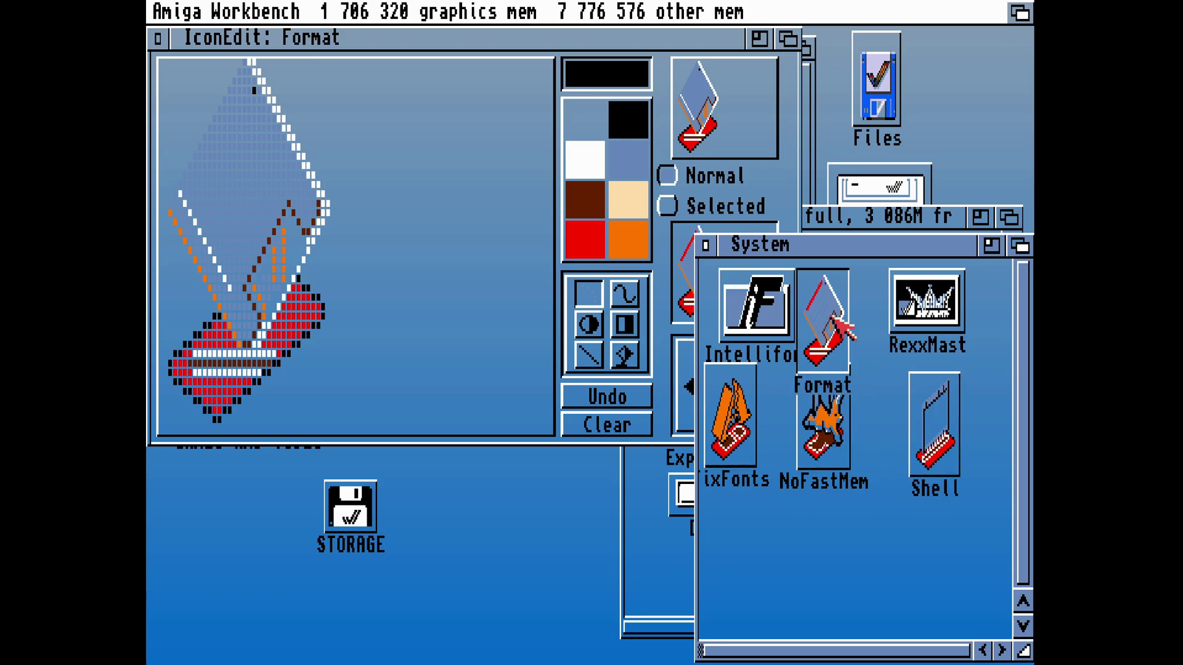
left_click(706, 245)
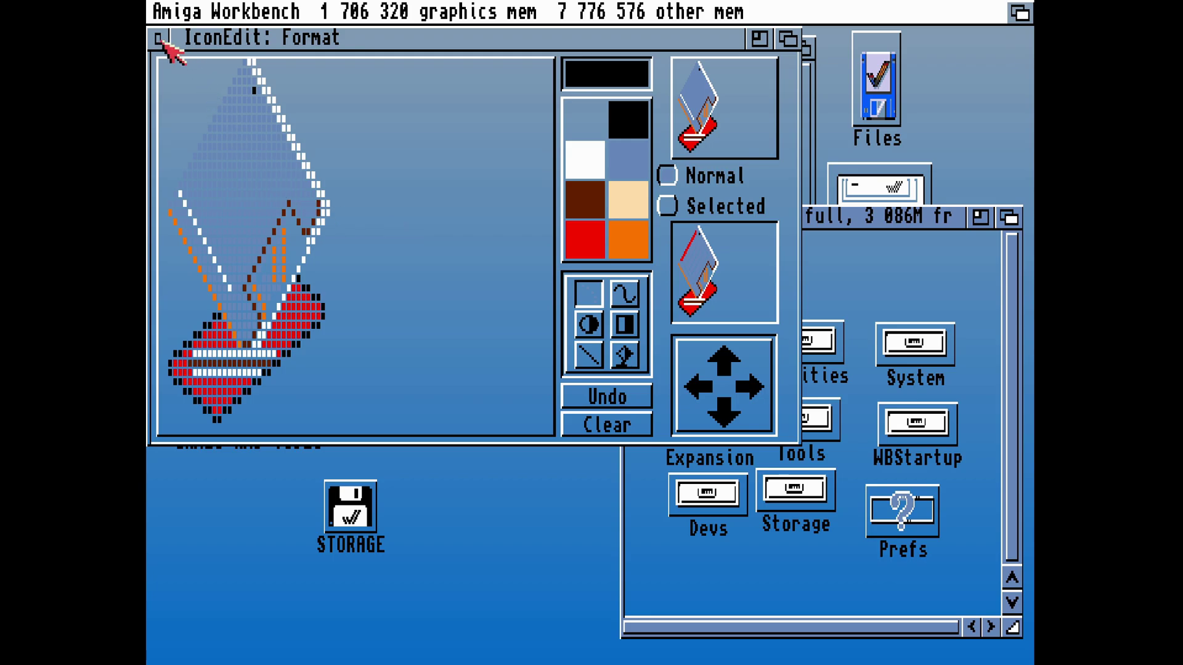